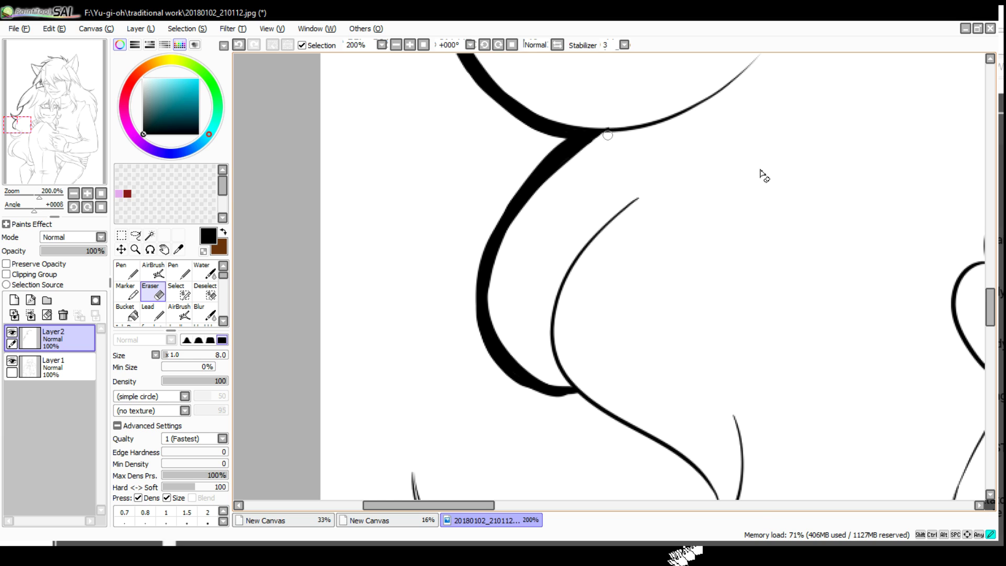
Draw a second contour along the lower S-curve of the hair lock and fill the gap black to thicken it
key(n)
drag(587, 459, 483, 325)
drag(450, 262, 610, 388)
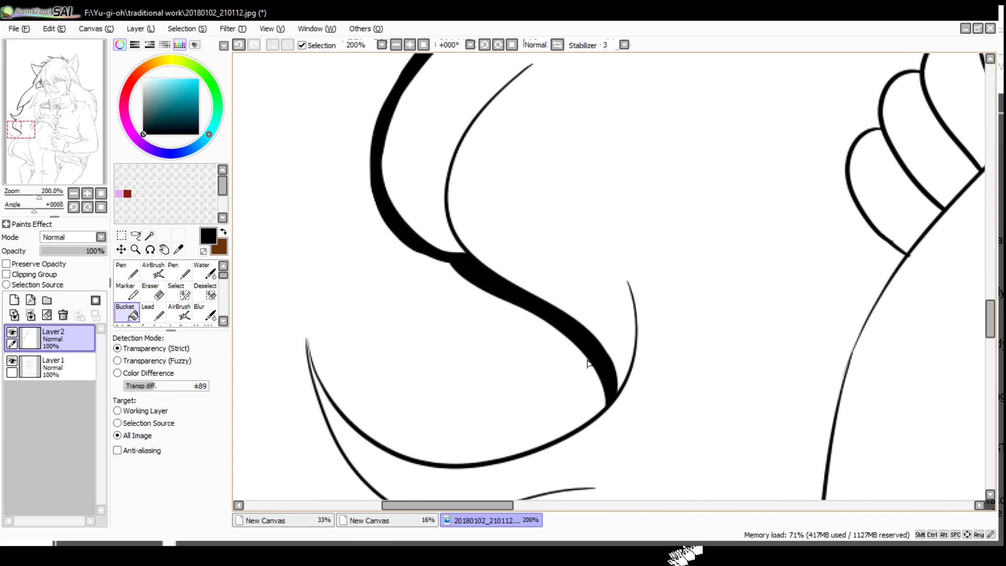
Mirror the view and thicken the bottom curl of the hair lock in black up to its pointed tip
key(h)
drag(591, 339, 716, 226)
key(ctrl+z)
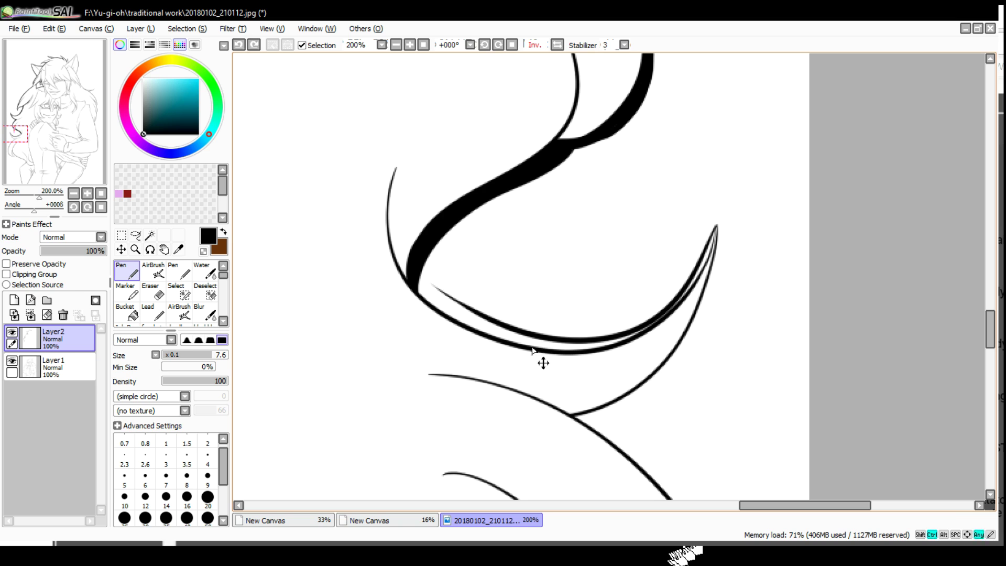
mouse_move(421, 269)
mouse_down()
mouse_move(472, 311)
mouse_move(634, 333)
mouse_up()
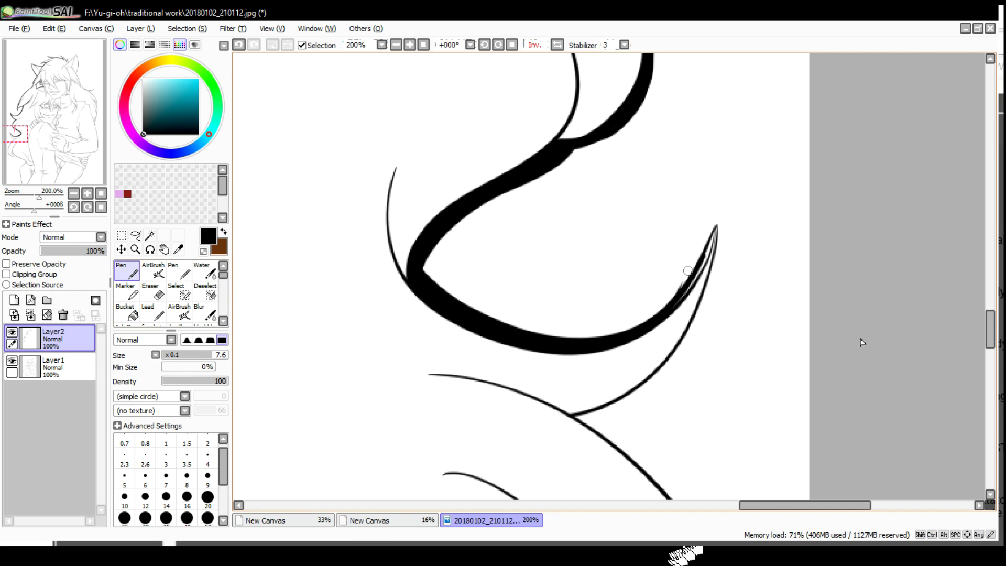
drag(678, 296, 725, 199)
key(e)
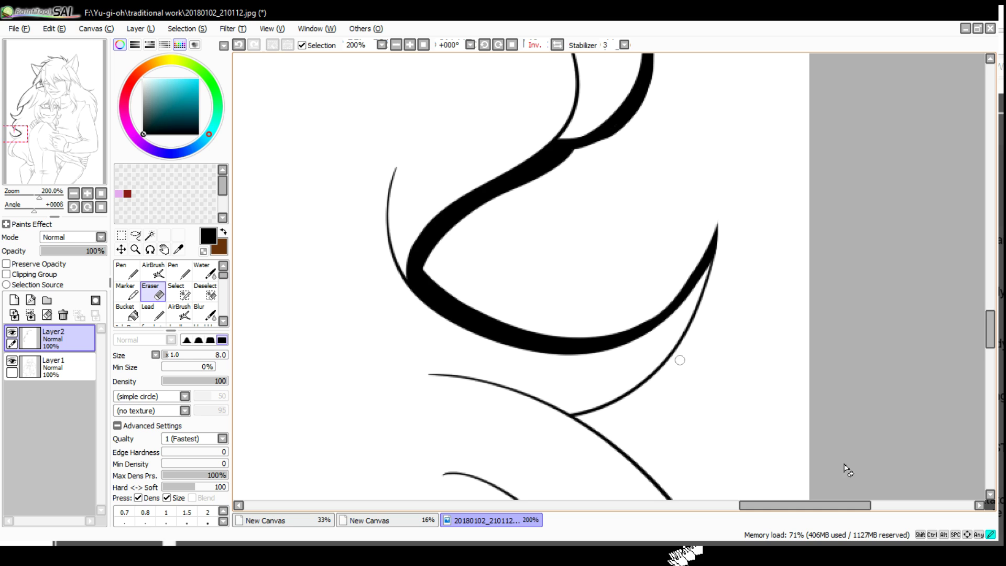
Draw a second contour along the short strand running down from the curl's pointed tip
scroll(848, 470, up, 3)
key(n)
drag(640, 422, 746, 332)
scroll(713, 446, up, 2)
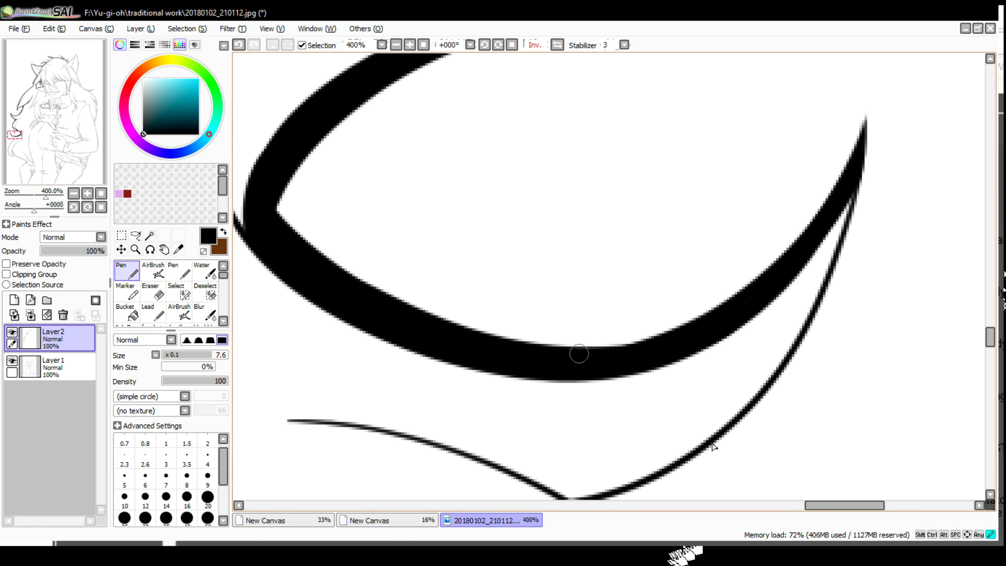
scroll(713, 446, down, 2)
scroll(573, 449, down, 3)
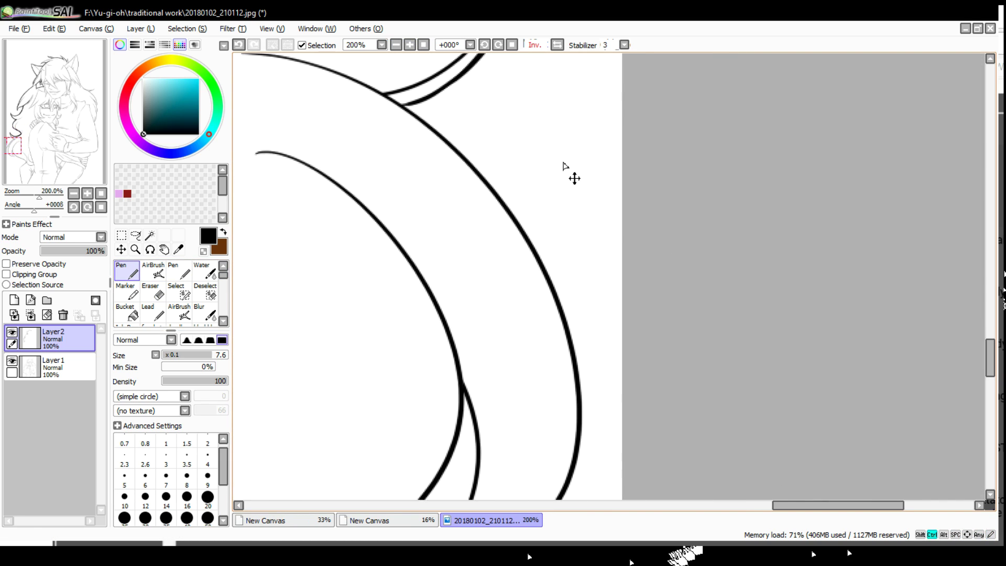
Extend the doubled outer contour of the large hair lock to its pointed lower end
scroll(575, 178, down, 5)
scroll(638, 271, up, 2)
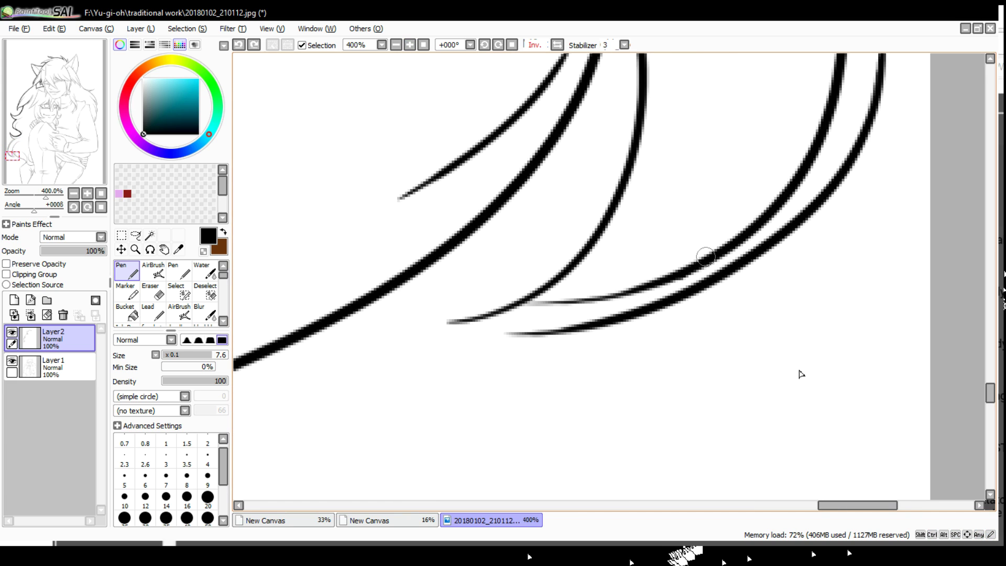
drag(680, 278, 435, 321)
key(e)
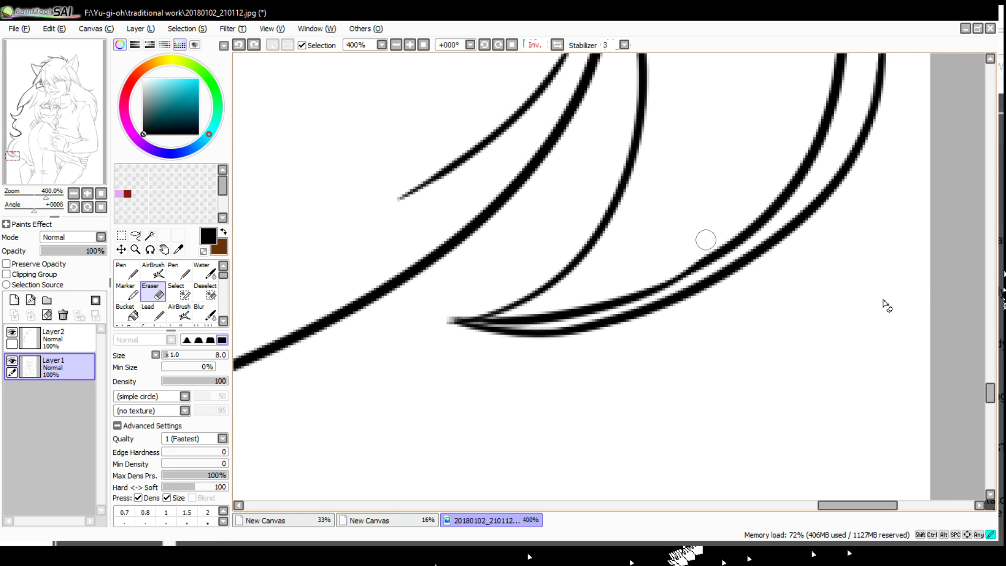
On Layer2, fill the gap between the doubled contours of the large hair lock black with the Bucket
click(52, 338)
click(133, 314)
click(770, 259)
scroll(629, 340, right, 3)
key(n)
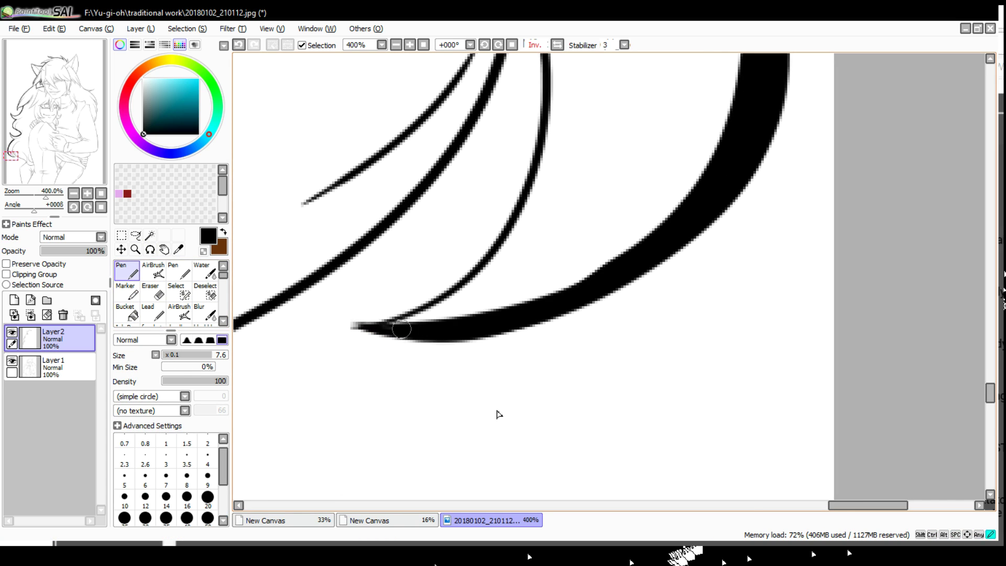
Fill the doubled strand below the curl black and touch up its pointed tip
scroll(499, 414, up, 10)
key(g)
key(n)
scroll(725, 445, up, 5)
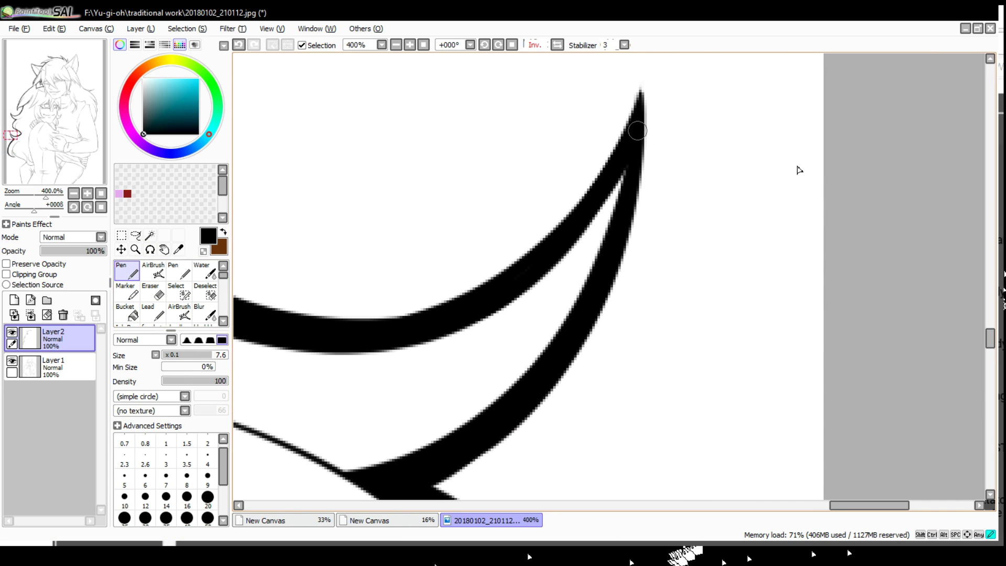
scroll(638, 130, down, 2)
key(e)
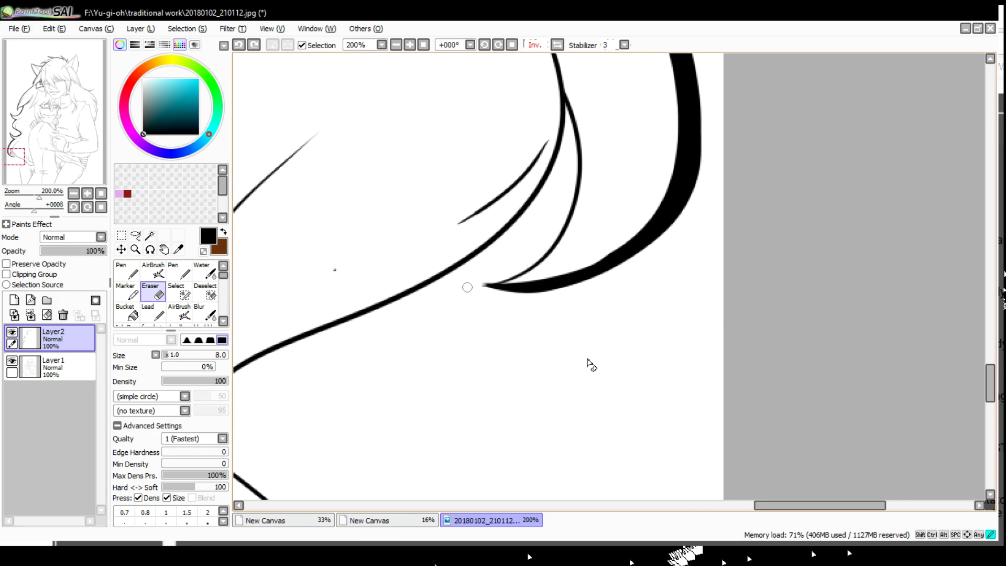
Double the contours of the small crescent strand and the long hair line beside it, mirroring the view back to normal
key(n)
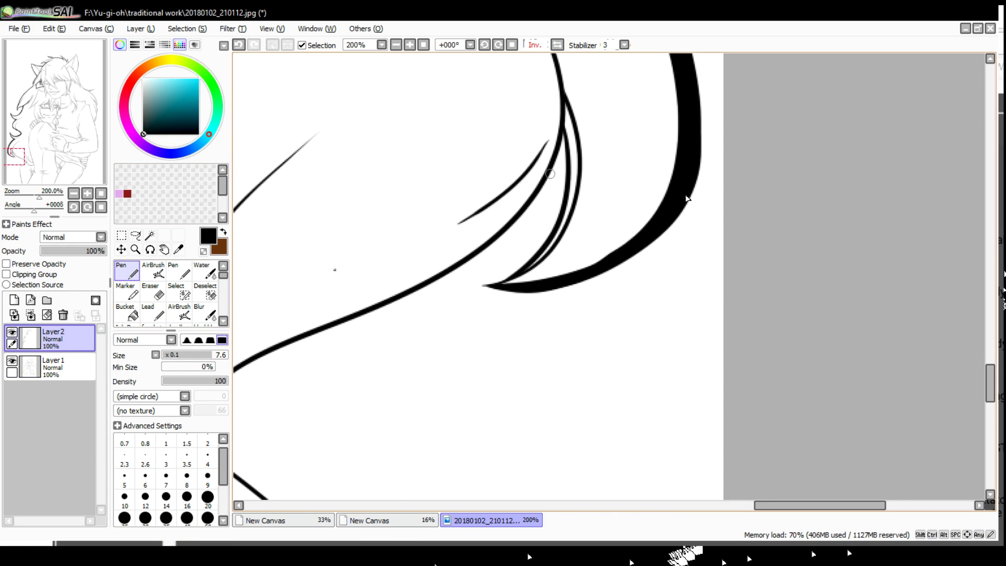
drag(700, 237, 865, 209)
drag(385, 368, 726, 146)
key(ctrl+z)
key(h)
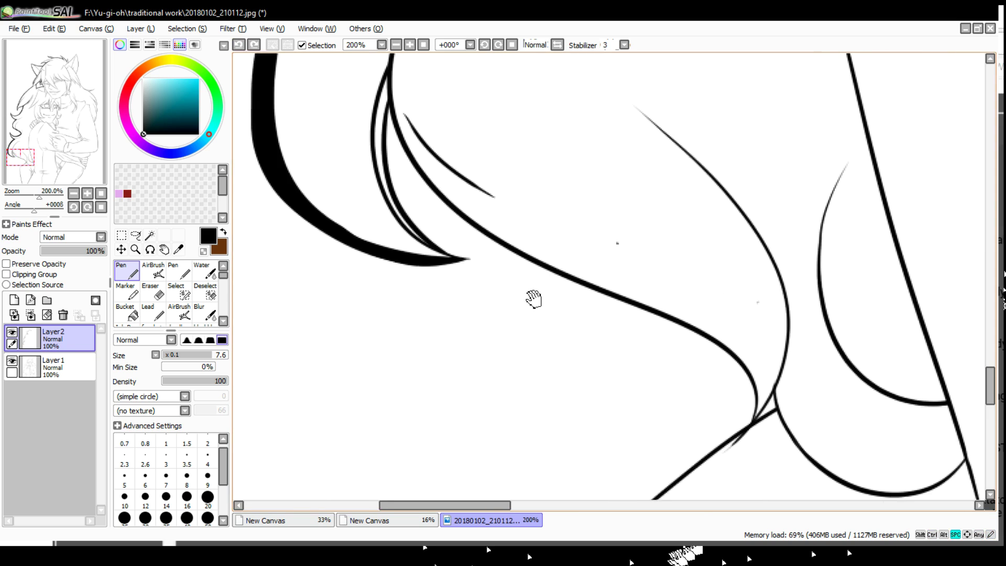
drag(347, 124, 710, 382)
key(ctrl+z)
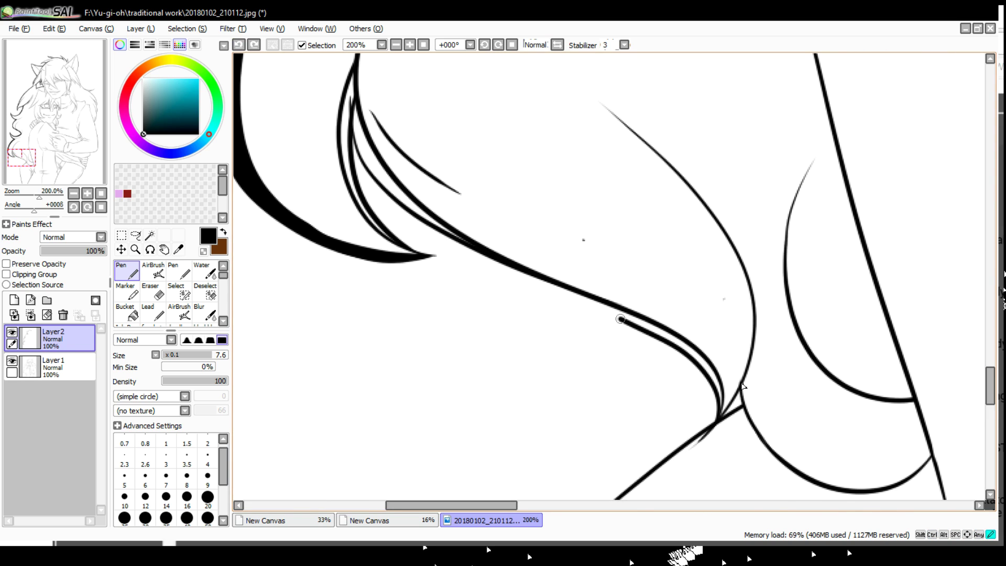
drag(350, 105, 645, 327)
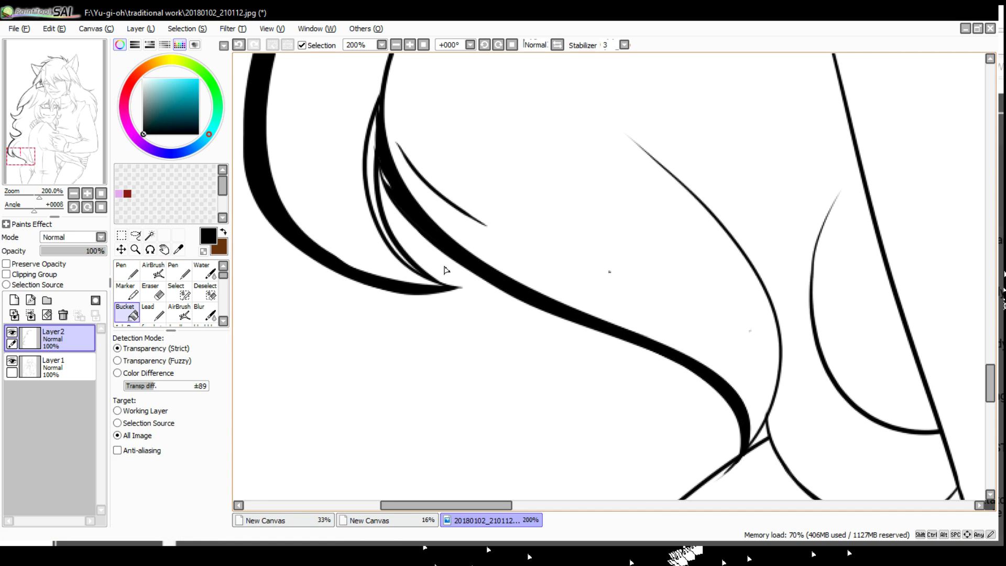
Fill the crescent strand black and clean up the edges of the thickened hair strands with the Eraser
scroll(503, 69, up, 1)
key(e)
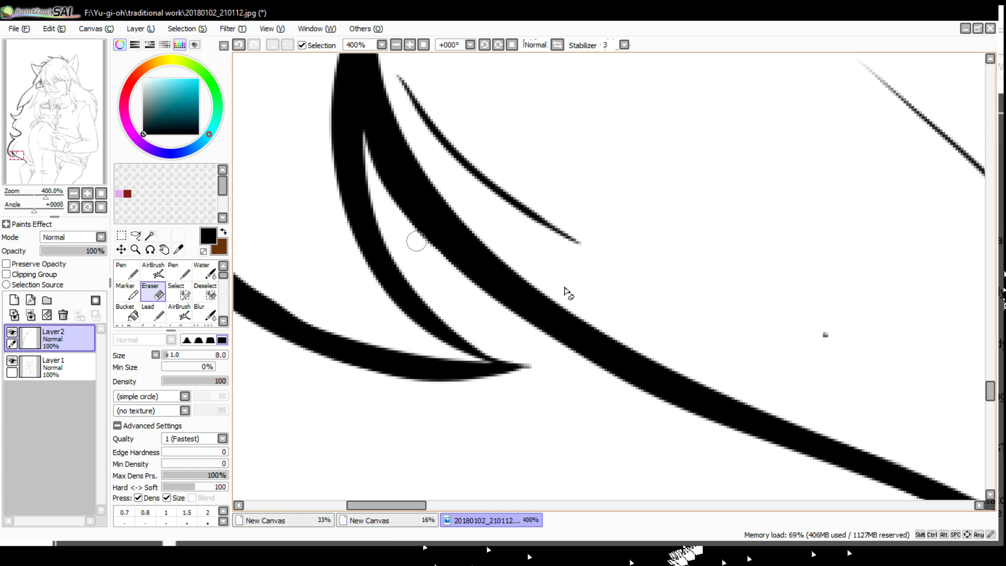
drag(579, 242, 399, 76)
scroll(651, 271, down, 3)
scroll(730, 226, up, 2)
drag(729, 226, 469, 268)
Fill the small gap where the hair meets the leg and thicken the outer leg line with a size 9.7 Pen
key(n)
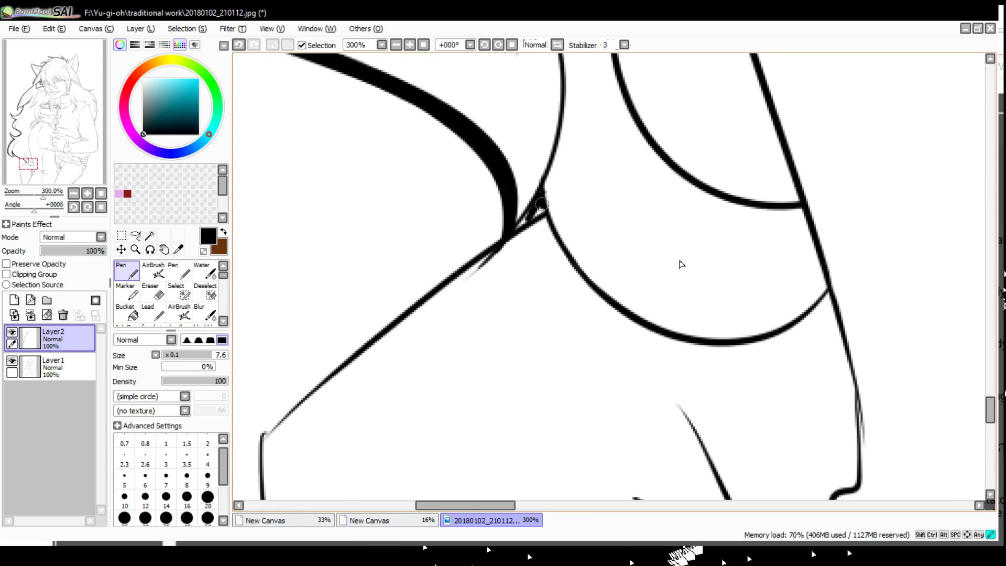
mouse_move(606, 325)
mouse_down()
mouse_move(676, 278)
mouse_move(611, 393)
mouse_move(294, 392)
mouse_up()
drag(540, 199, 590, 406)
drag(524, 118, 577, 362)
scroll(640, 56, up, 3)
drag(532, 76, 555, 323)
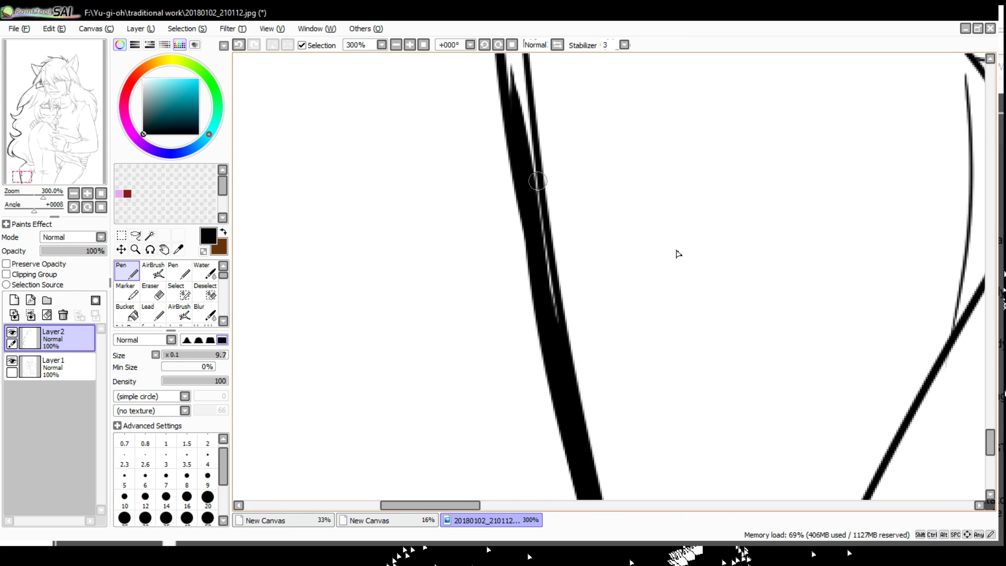
Thicken the diagonal outline from the hair junction down to the corner of the outer leg line
scroll(535, 183, up, 2)
mouse_move(540, 283)
mouse_down()
mouse_move(521, 153)
mouse_move(390, 452)
mouse_up()
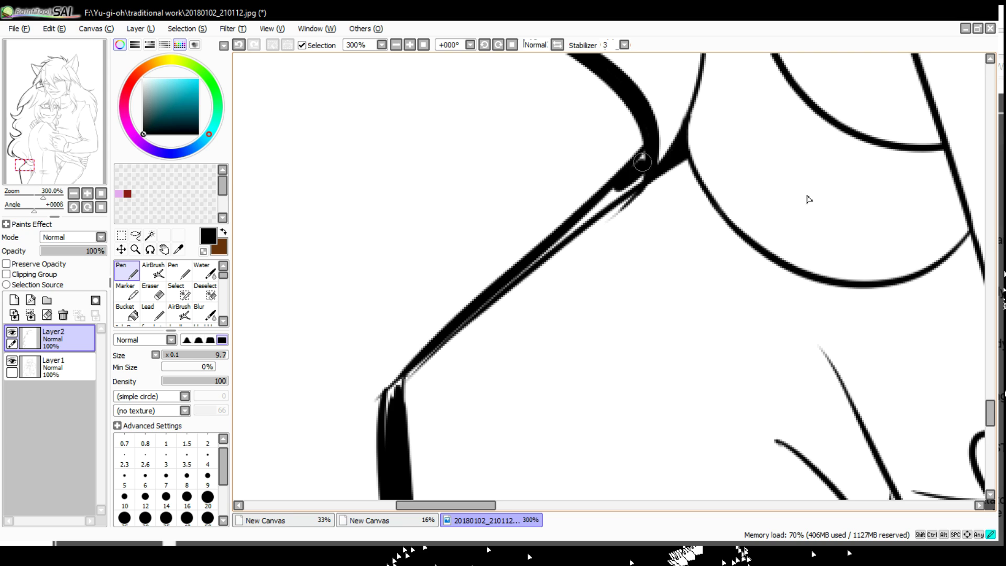
drag(610, 194, 391, 364)
key(ctrl+z)
drag(558, 226, 394, 371)
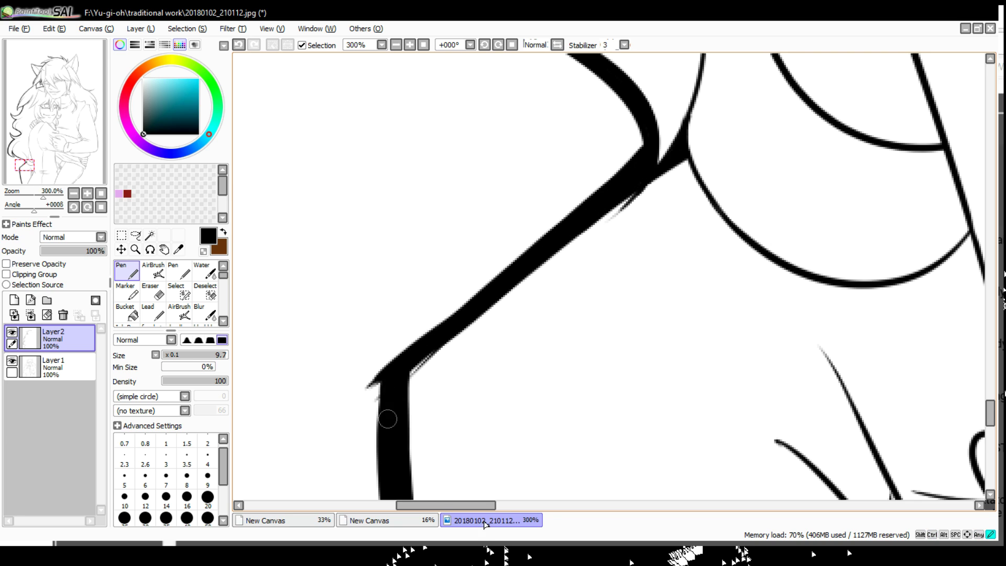
Erase the overshooting strokes at the corner between the diagonal outline and the leg line and smooth it
key(e)
drag(378, 483, 415, 306)
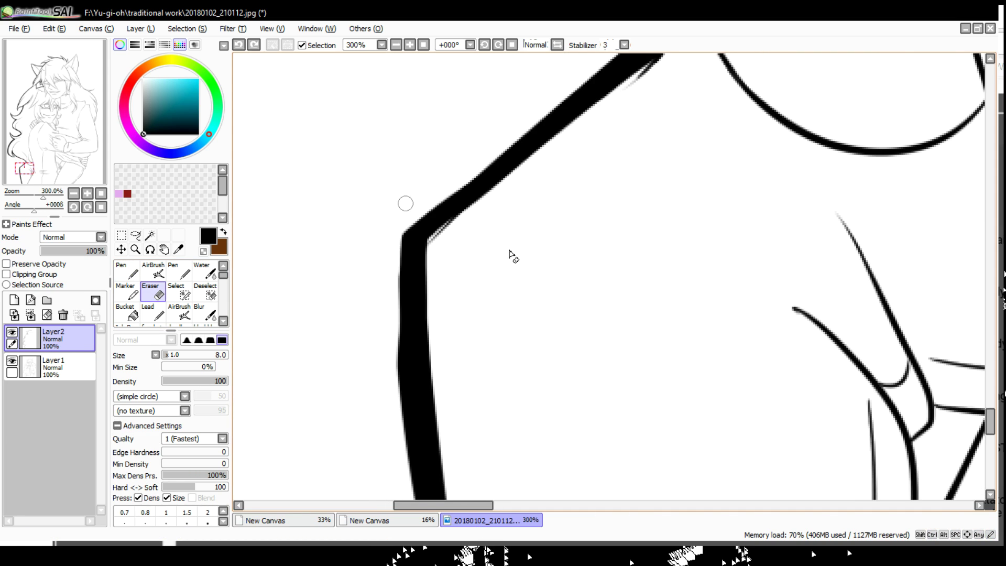
drag(606, 223, 400, 393)
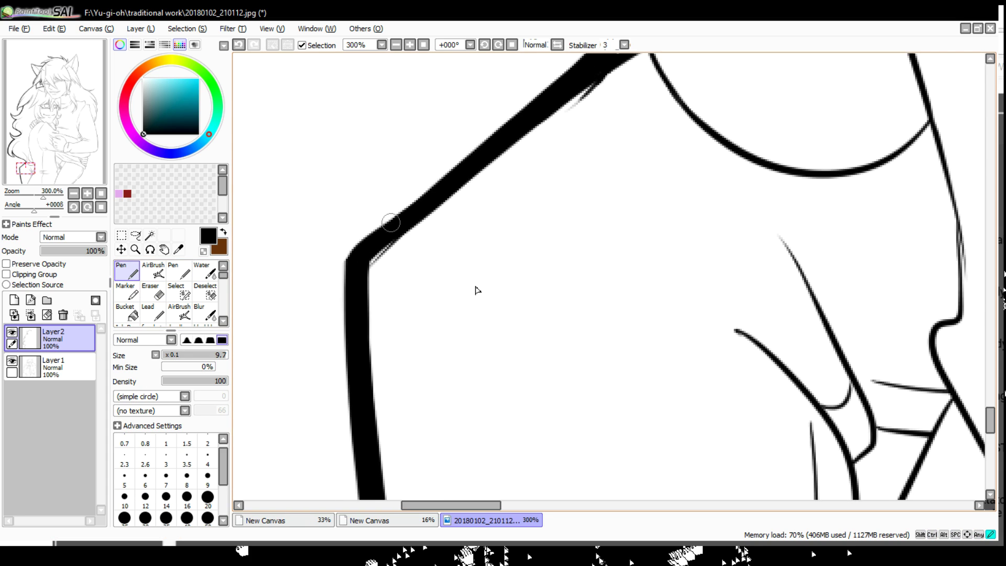
On Layer2, thicken the short diagonal outline leading up to the long curved line below the hand
ctrl+shift+click(481, 339)
mouse_move(481, 340)
mouse_down()
mouse_move(549, 395)
mouse_move(606, 326)
mouse_move(588, 201)
mouse_move(384, 52)
mouse_up()
click(52, 338)
key(n)
mouse_move(547, 362)
mouse_down()
mouse_move(614, 225)
mouse_move(692, 239)
mouse_up()
drag(662, 269, 503, 439)
key(ctrl+z)
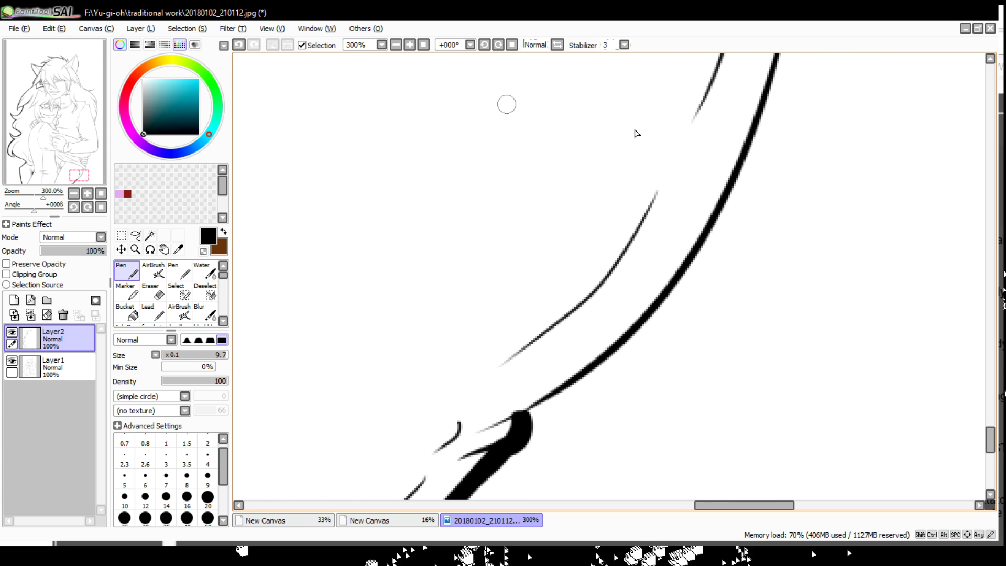
Thicken the long curved outer line below the hand with the Pen
drag(507, 104, 526, 429)
mouse_move(649, 199)
mouse_down()
mouse_move(525, 430)
mouse_move(588, 323)
mouse_move(804, 292)
mouse_move(607, 292)
mouse_up()
key(ctrl+z)
mouse_move(618, 285)
mouse_down()
mouse_move(560, 362)
mouse_move(440, 456)
mouse_up()
mouse_move(479, 413)
mouse_down()
mouse_move(401, 461)
mouse_move(514, 345)
mouse_up()
drag(483, 357, 511, 350)
drag(636, 440, 604, 456)
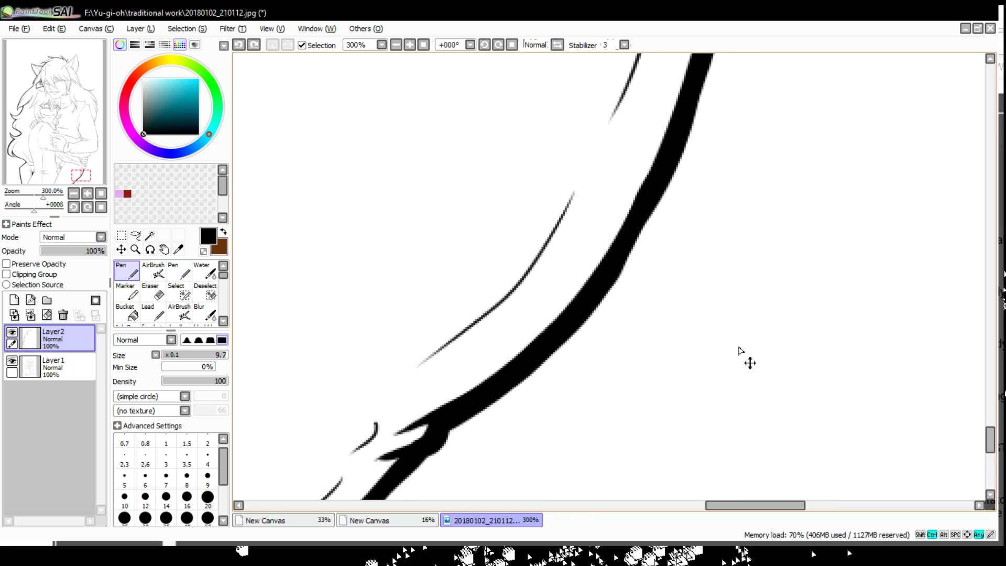
Thicken the outer outline from the long curve up around the lowest finger bulges of the hand
mouse_move(651, 481)
mouse_down()
mouse_move(768, 236)
mouse_move(817, 267)
mouse_move(740, 375)
mouse_move(753, 332)
mouse_up()
key(ctrl+z)
drag(626, 256, 621, 172)
mouse_move(790, 247)
mouse_down()
mouse_move(718, 228)
mouse_move(685, 313)
mouse_up()
drag(576, 254, 560, 173)
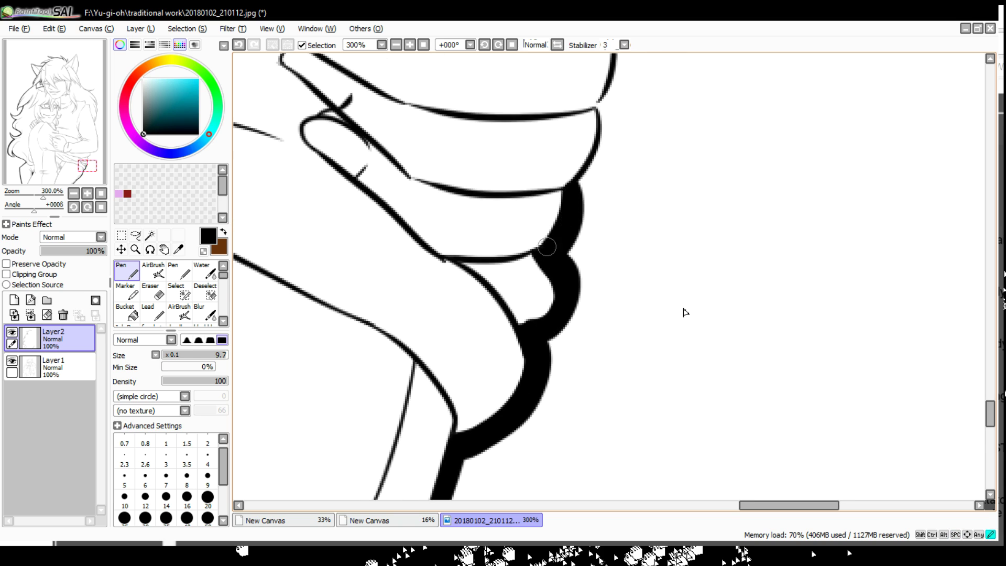
Thicken the outer outline of the remaining knuckles and the back of the hand up to the forearm line
mouse_move(685, 313)
mouse_down()
mouse_move(726, 272)
mouse_move(707, 288)
mouse_up()
drag(592, 239, 571, 137)
drag(708, 287, 724, 273)
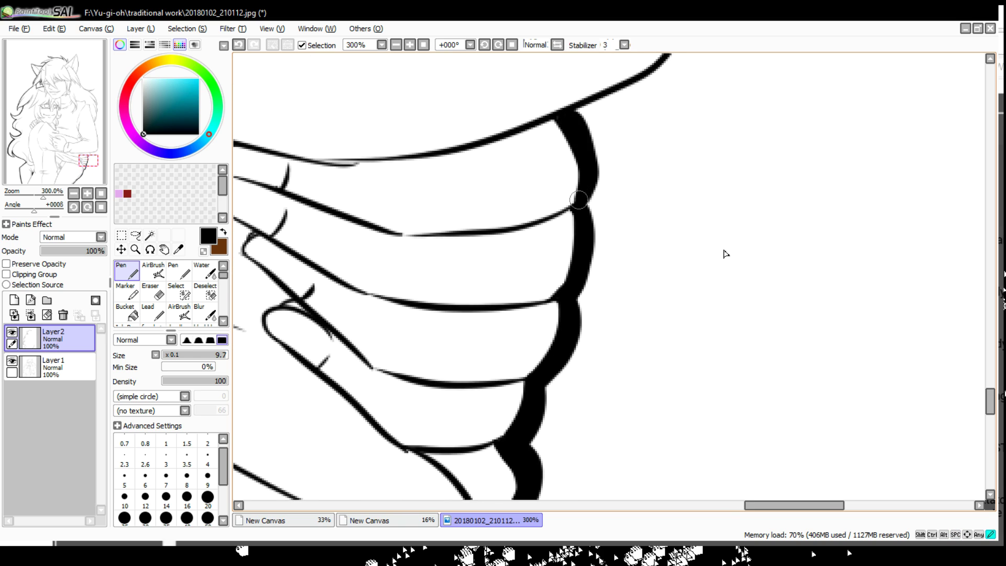
drag(739, 225, 732, 254)
mouse_move(590, 183)
mouse_down()
mouse_move(567, 253)
mouse_move(484, 291)
mouse_up()
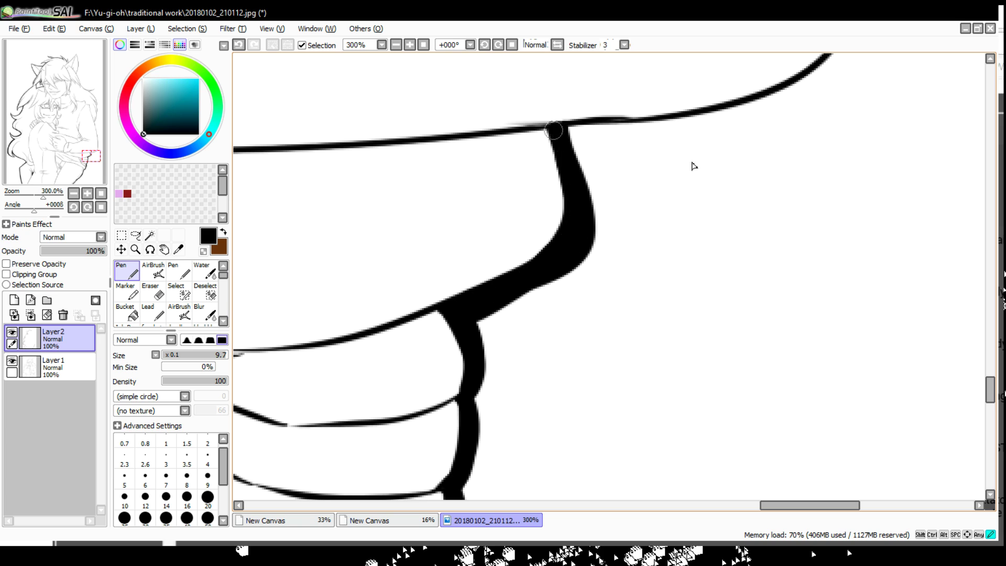
Thicken the slanted outer hair strand beside the shoulder down to its tip
mouse_move(554, 130)
mouse_down()
mouse_move(567, 183)
mouse_move(526, 333)
mouse_move(420, 463)
mouse_up()
drag(506, 194, 602, 385)
drag(615, 341, 542, 217)
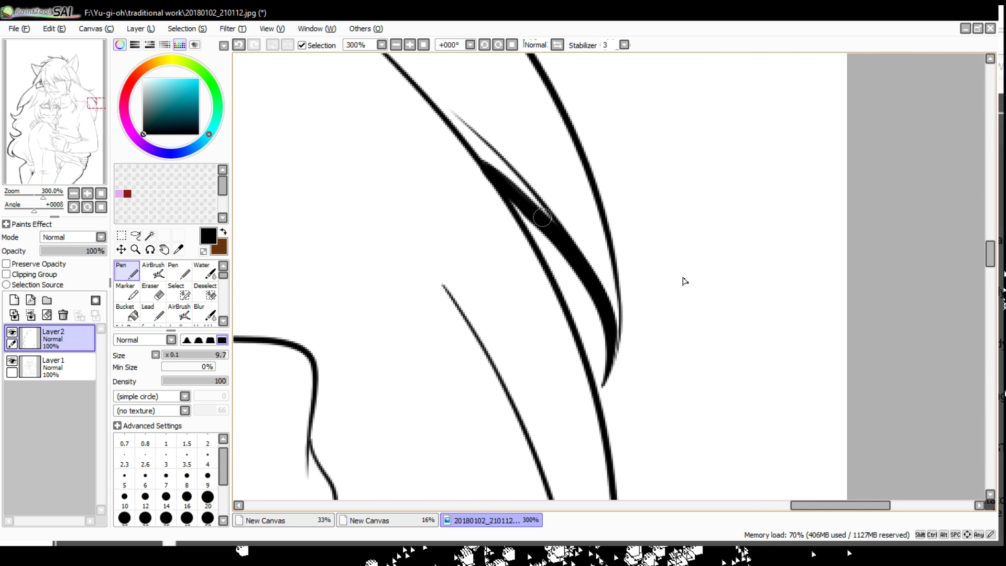
drag(498, 173, 603, 388)
Thicken the outer hair line along the upper arm down to where it meets the inner hair line
drag(726, 441, 718, 472)
drag(574, 214, 576, 466)
drag(718, 472, 723, 171)
drag(548, 367, 581, 136)
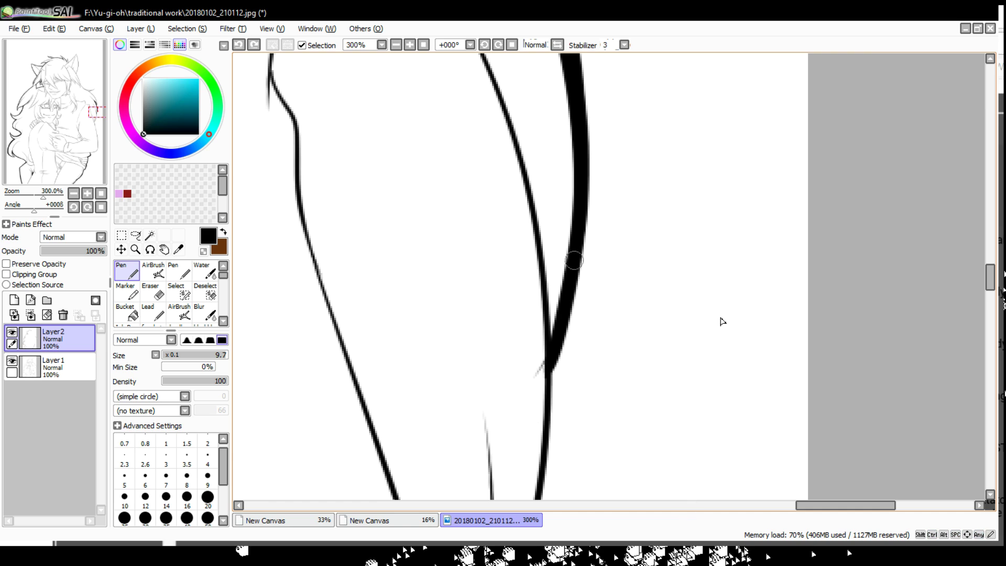
Thicken the lower hair line until it joins the arm and start the heavy outer arm outline
drag(722, 321, 721, 134)
drag(496, 424, 576, 106)
drag(581, 197, 485, 435)
drag(723, 302, 686, 302)
drag(456, 136, 519, 403)
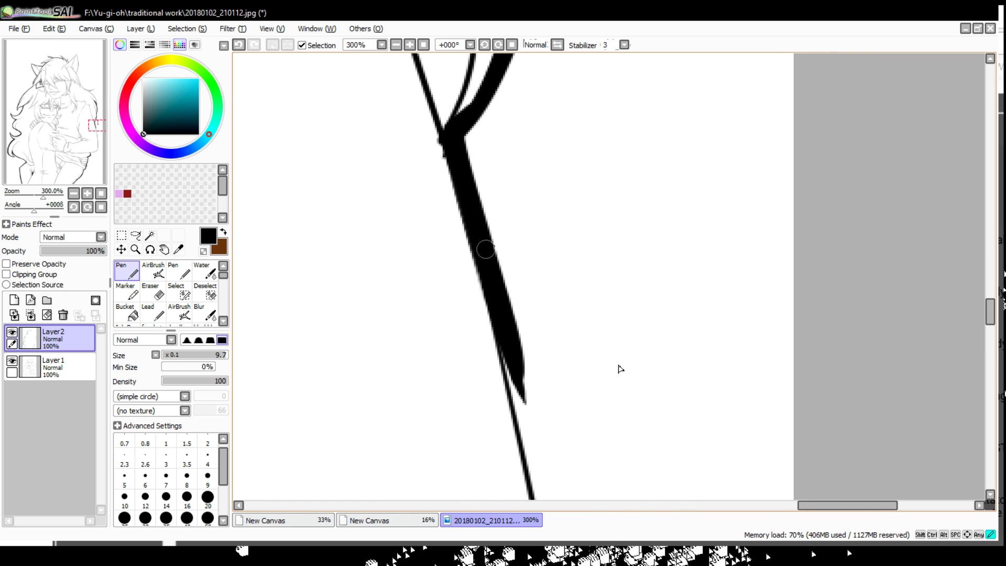
Continue the heavy outer outline down the arm toward the elbow
drag(501, 346, 550, 498)
drag(676, 294, 652, 293)
drag(524, 409, 555, 498)
mouse_move(651, 209)
mouse_down()
mouse_move(634, 190)
mouse_move(642, 150)
mouse_up()
drag(524, 252, 550, 498)
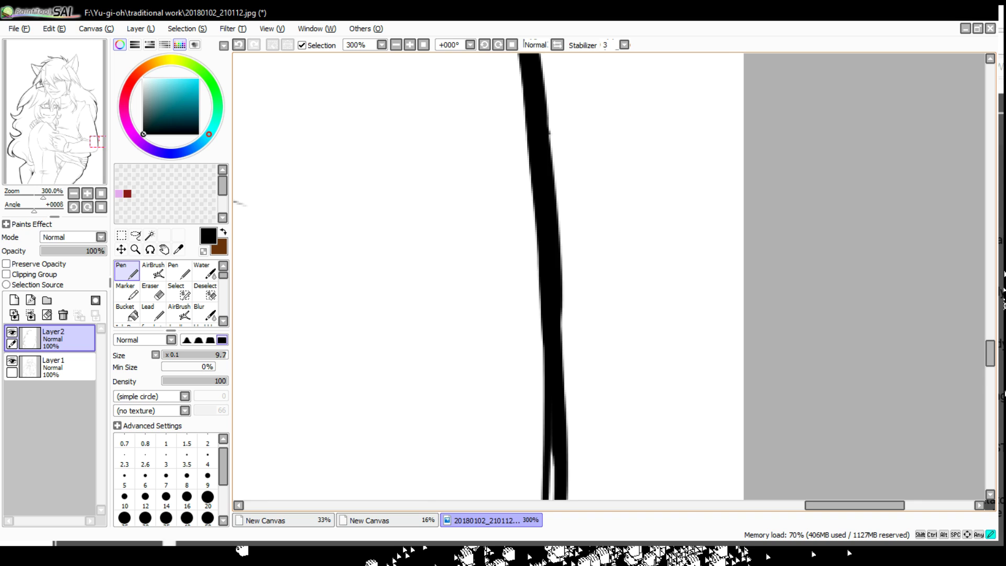
Thicken the outline around the curve of the elbow to the hand, redoing the first stroke
drag(564, 231, 253, 435)
key(ctrl+z)
drag(564, 231, 253, 435)
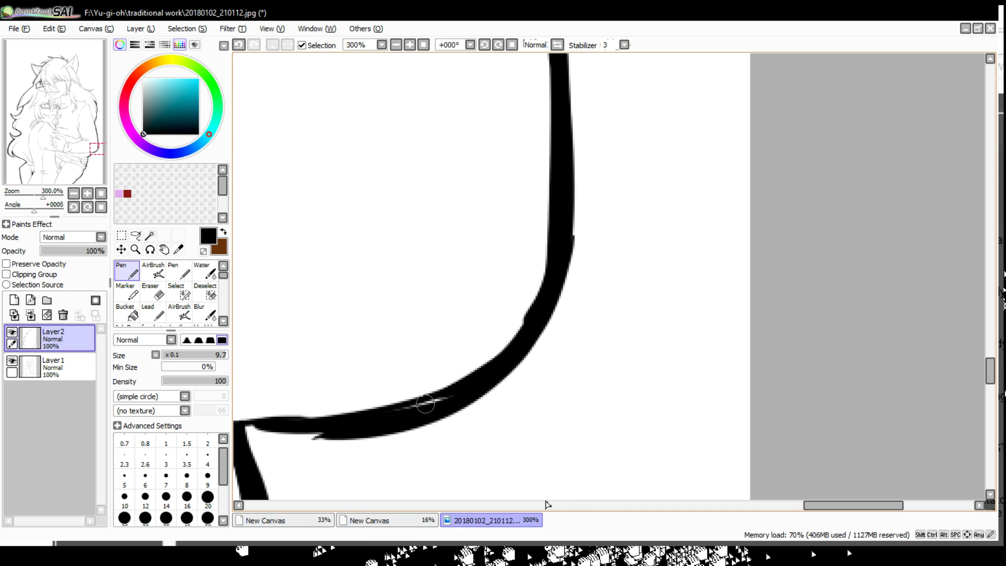
Lower Layer2's opacity to 58% and erase excess thick strokes along the inside of the arm outline with a size 16 Eraser
drag(105, 251, 79, 250)
key(e)
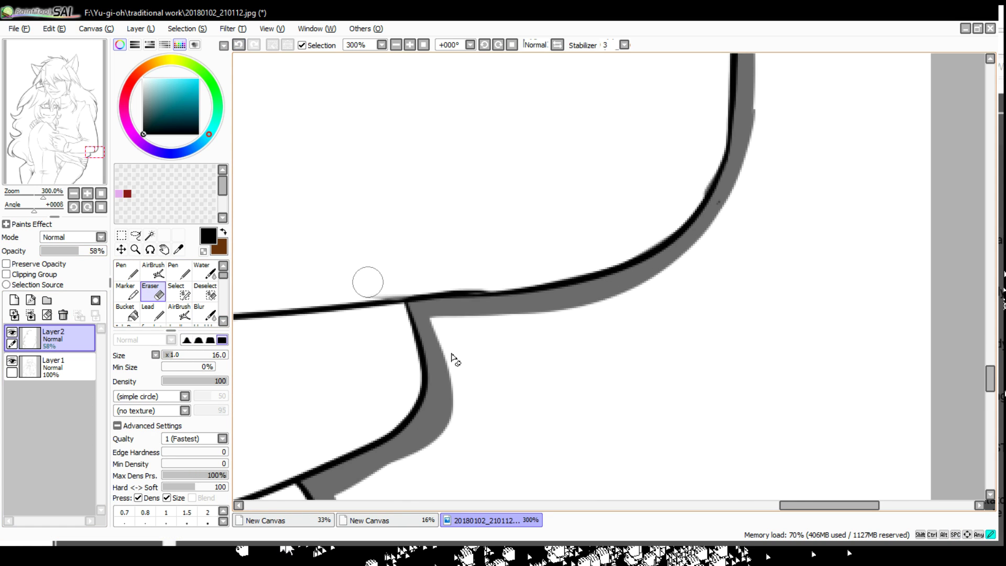
scroll(454, 360, up, 10)
scroll(454, 360, right, 3)
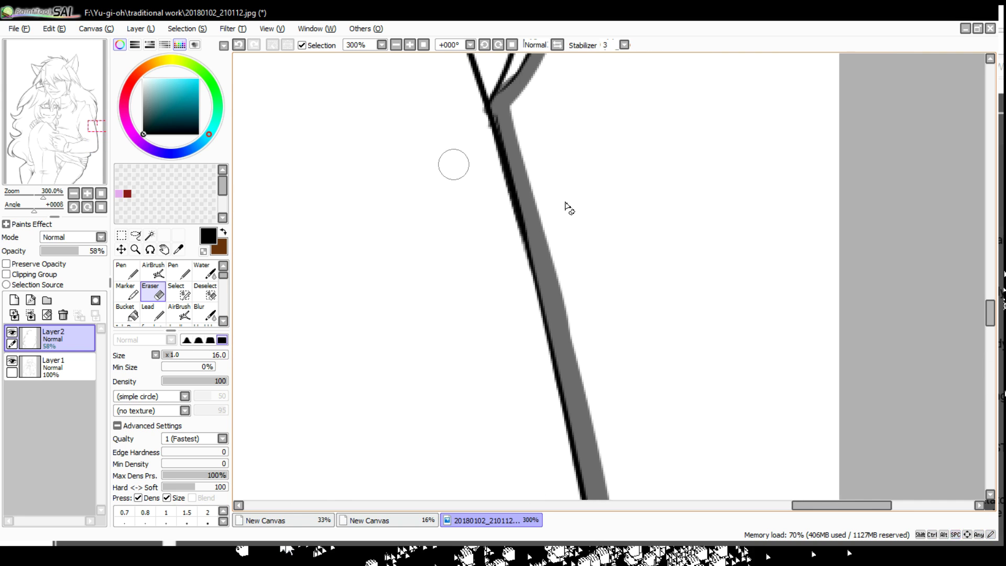
Touch up the thick outer outline along the upper arm on Layer2 with the size 9.7 Pen
scroll(620, 322, up, 5)
scroll(667, 303, right, 2)
key(n)
scroll(643, 194, right, 2)
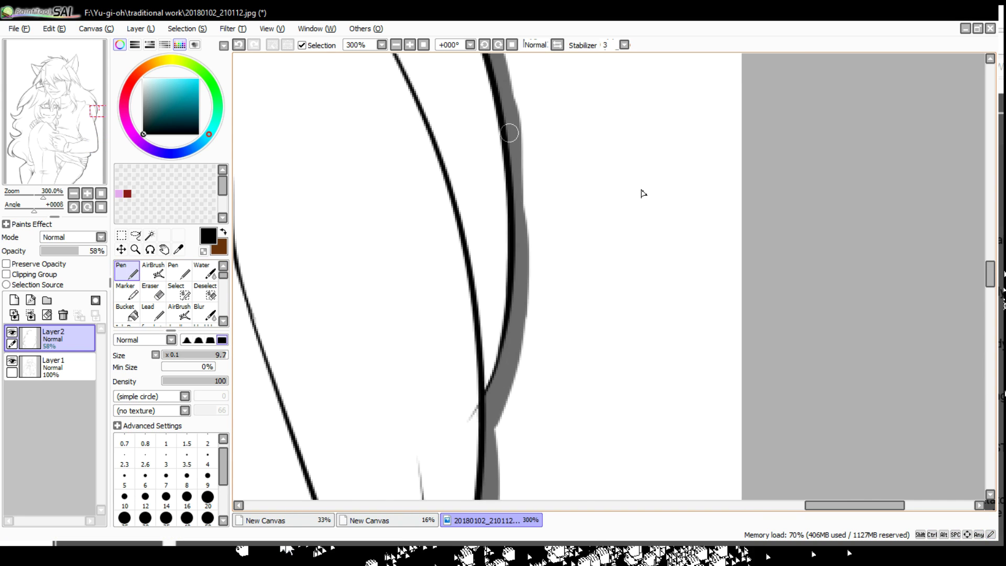
scroll(644, 194, left, 3)
scroll(555, 171, up, 5)
scroll(555, 171, left, 6)
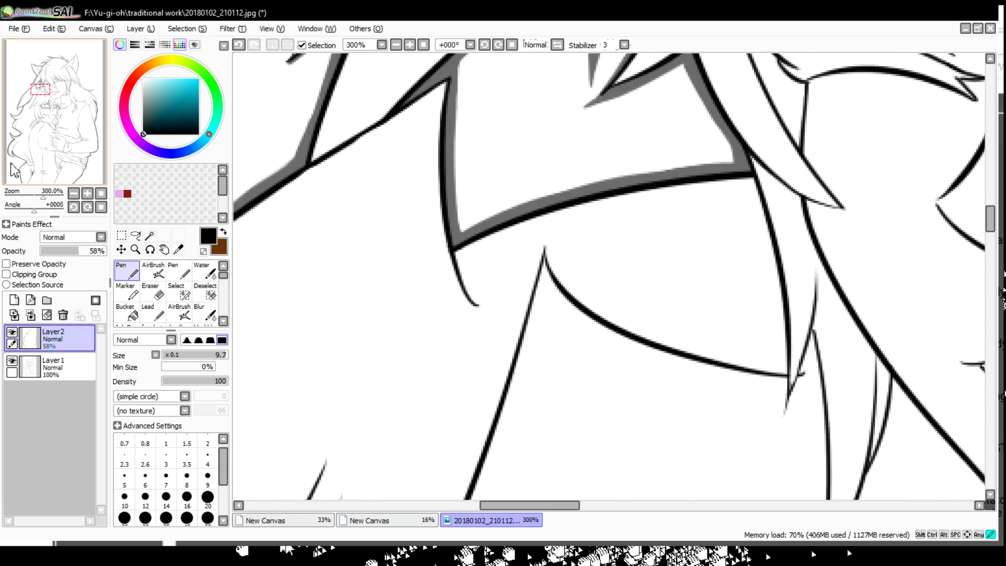
Restore Layer2's opacity to 100%
click(15, 171)
drag(43, 197, 17, 197)
scroll(608, 278, up, 5)
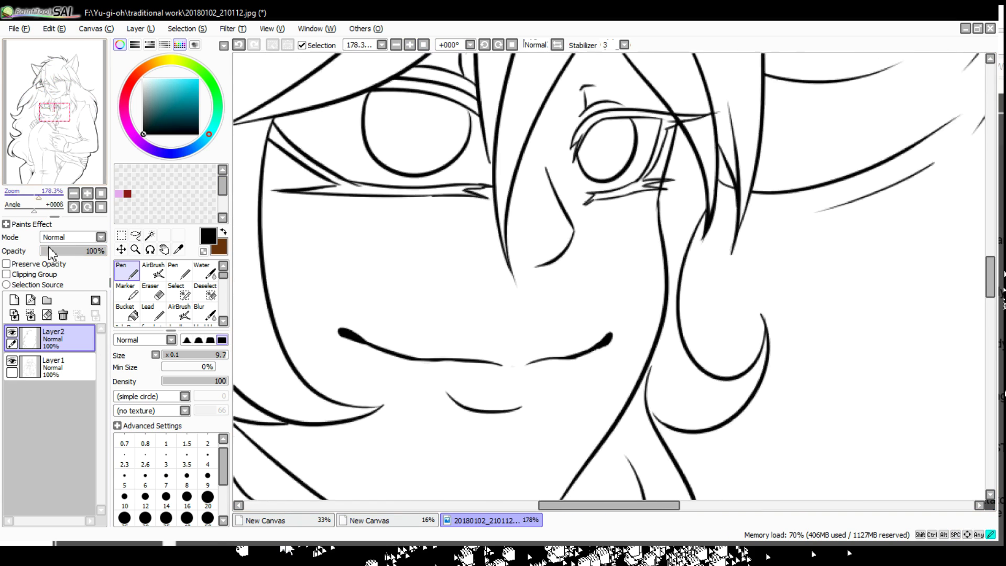
Thicken the shoulder outline and the underside of the upturned hair tip beside it
drag(608, 277, 532, 251)
scroll(423, 92, left, 5)
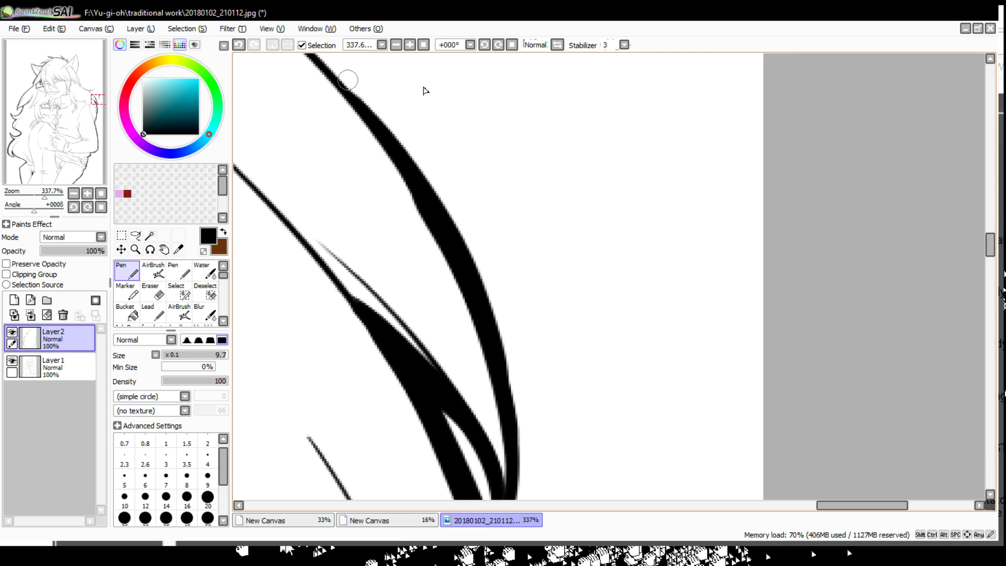
scroll(548, 173, up, 3)
scroll(590, 300, up, 3)
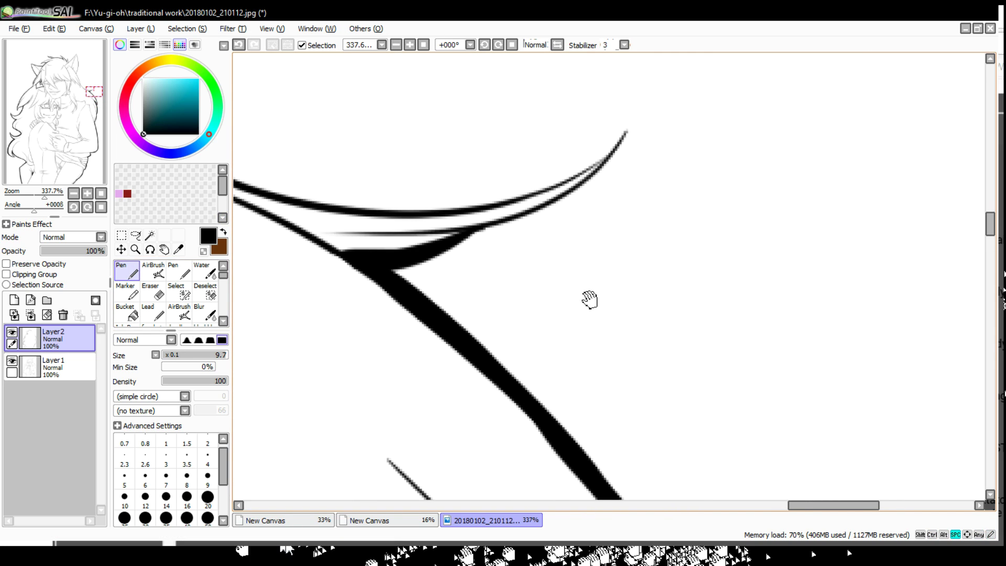
drag(625, 132, 457, 246)
scroll(763, 209, up, 7)
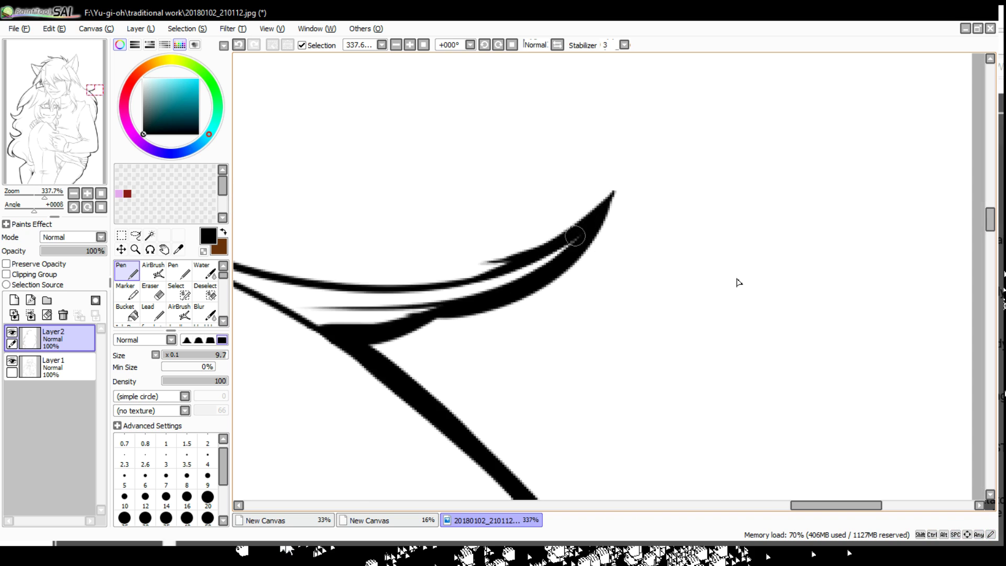
Thicken the outer hair outline above the shoulder, lower Layer2's opacity to 43% and erase the excess along its edge
scroll(736, 281, left, 10)
mouse_move(493, 137)
mouse_down()
mouse_move(539, 171)
mouse_move(566, 231)
mouse_move(575, 184)
mouse_up()
drag(104, 250, 68, 250)
click(152, 291)
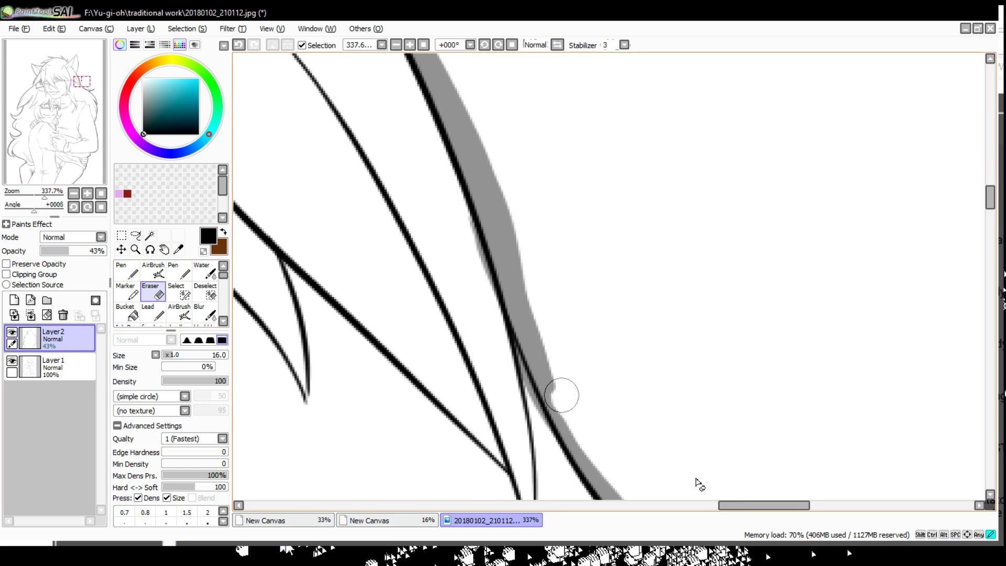
drag(652, 494, 397, 335)
Thicken the outer edge of the right ear from its base up to the tip
key(n)
scroll(594, 406, down, 2)
mouse_move(572, 431)
mouse_down()
mouse_move(526, 281)
mouse_move(377, 209)
mouse_move(521, 238)
mouse_move(584, 420)
mouse_move(438, 406)
mouse_up()
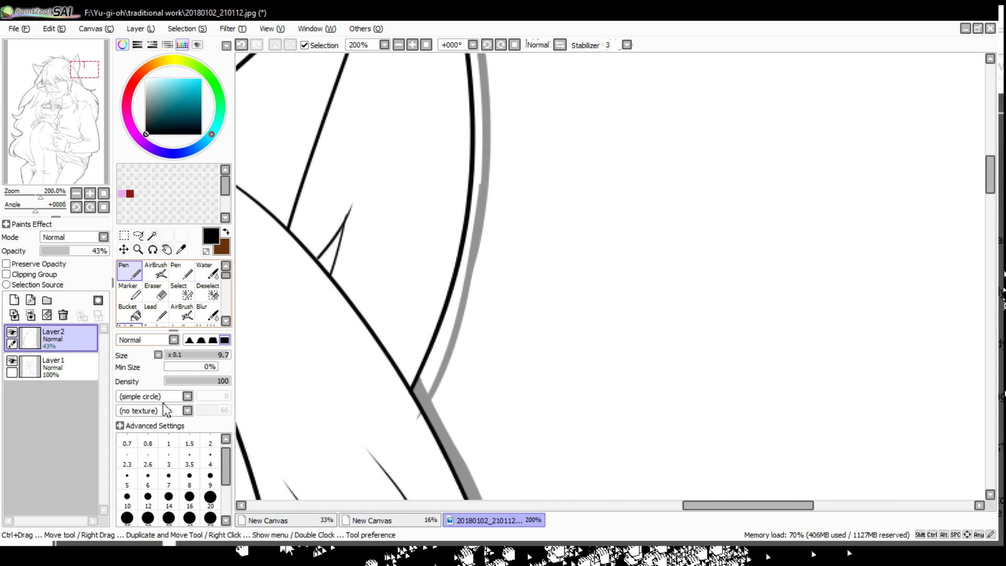
scroll(524, 276, up, 2)
drag(524, 276, 505, 375)
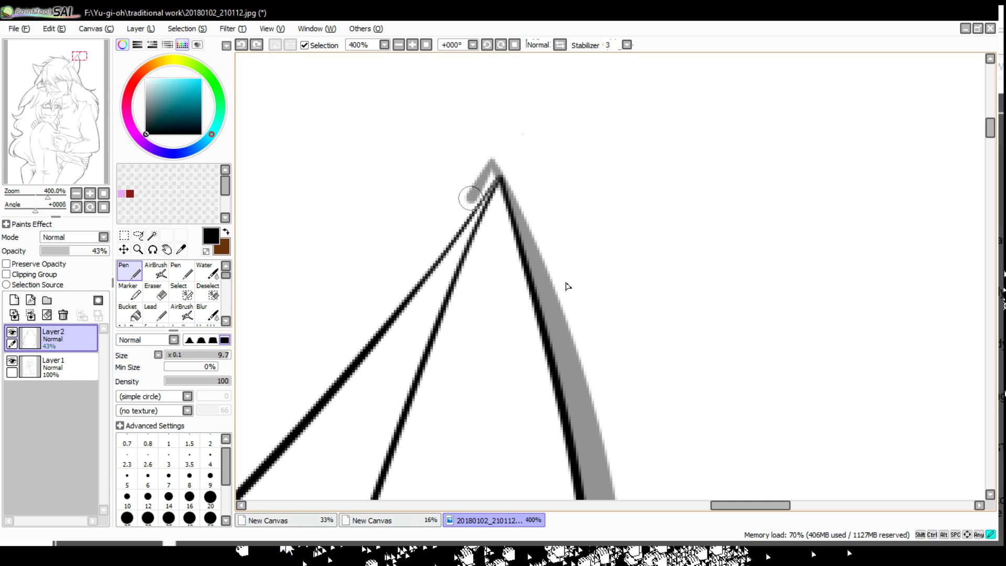
Thicken the left edge of the right ear down from its tip and trim the excess with the Eraser
click(156, 290)
key(n)
drag(871, 110, 854, 150)
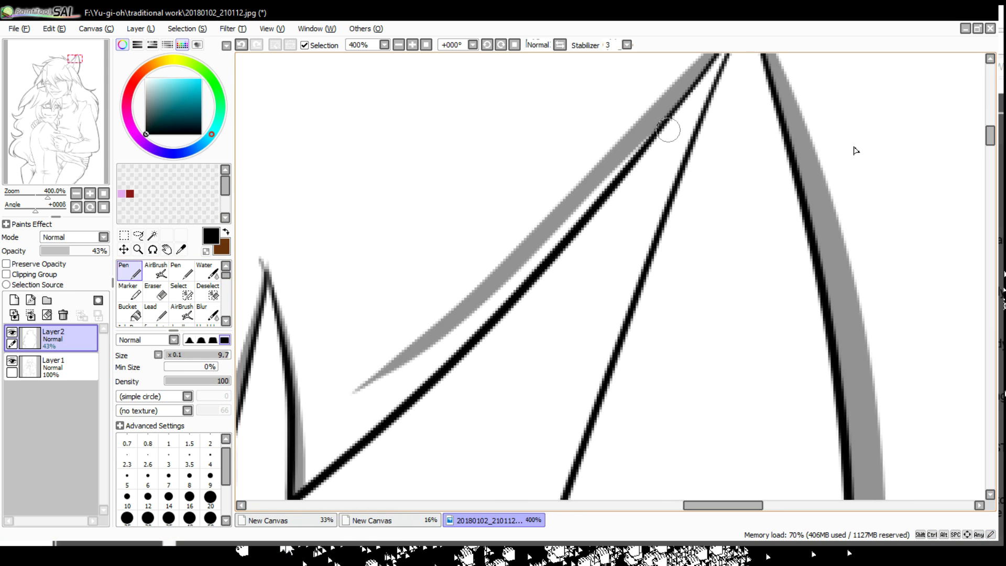
drag(325, 440, 676, 121)
drag(304, 472, 576, 236)
key(e)
drag(387, 367, 304, 461)
drag(463, 258, 416, 300)
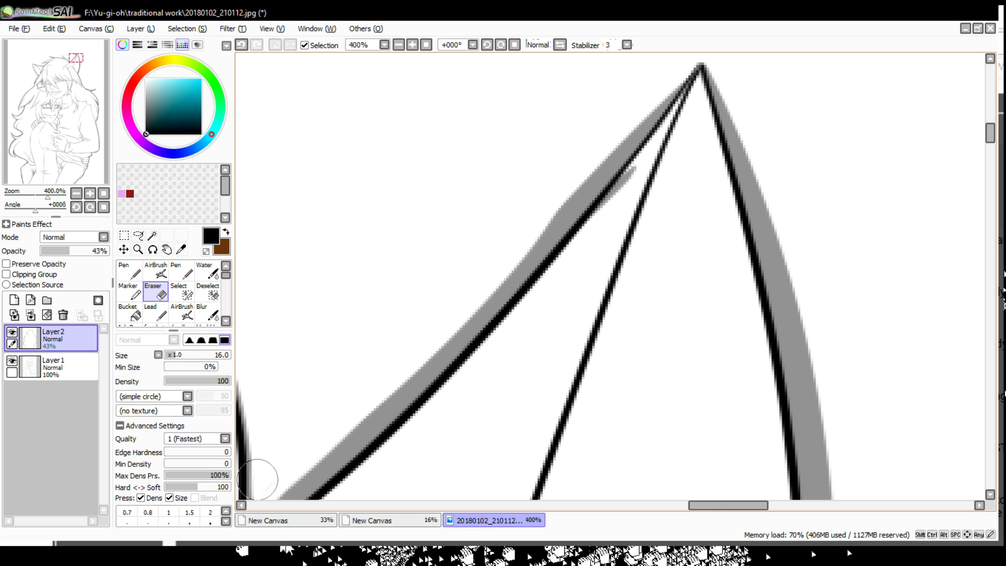
mouse_move(608, 157)
mouse_down()
mouse_move(391, 376)
mouse_move(529, 399)
mouse_up()
Thicken the outline of the small pointed hair tuft beside the right ear's base
key(n)
drag(466, 147, 422, 364)
drag(471, 181, 443, 343)
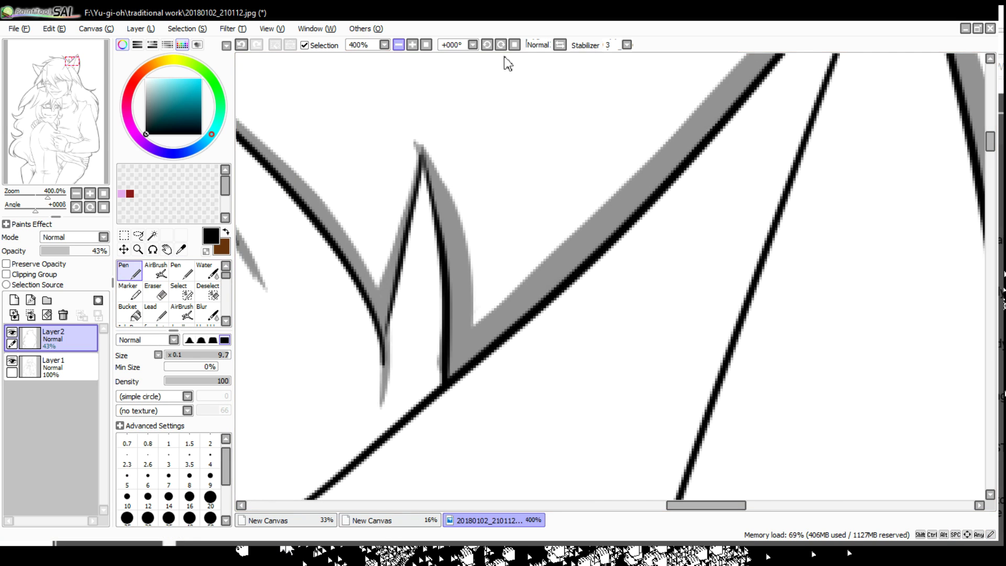
Thicken the outline inside the triangular gap at the lower legs and trim its inner edge with the Eraser
scroll(505, 63, down, 4)
drag(27, 197, 45, 197)
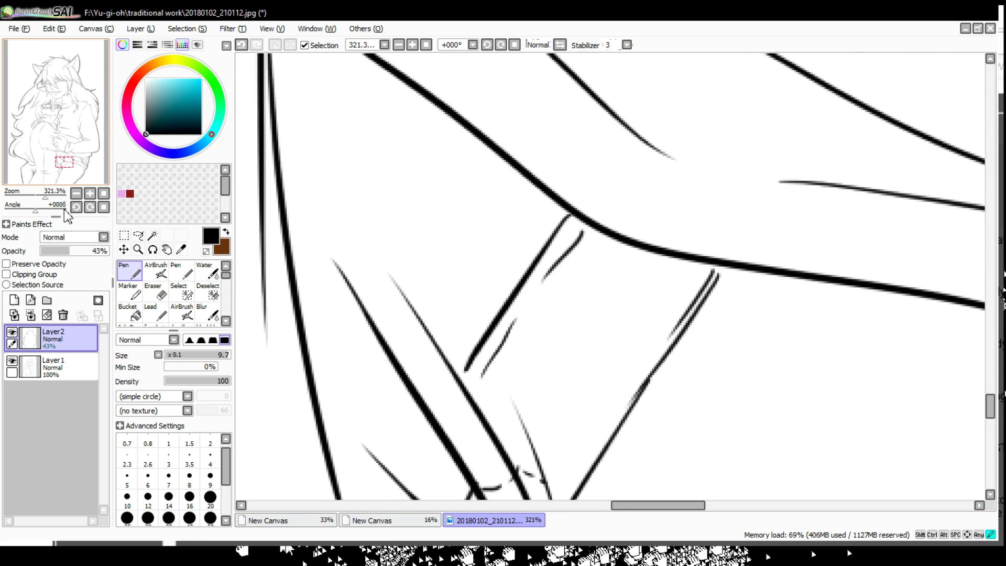
mouse_move(785, 236)
mouse_down()
mouse_move(681, 419)
mouse_move(645, 314)
mouse_up()
key(e)
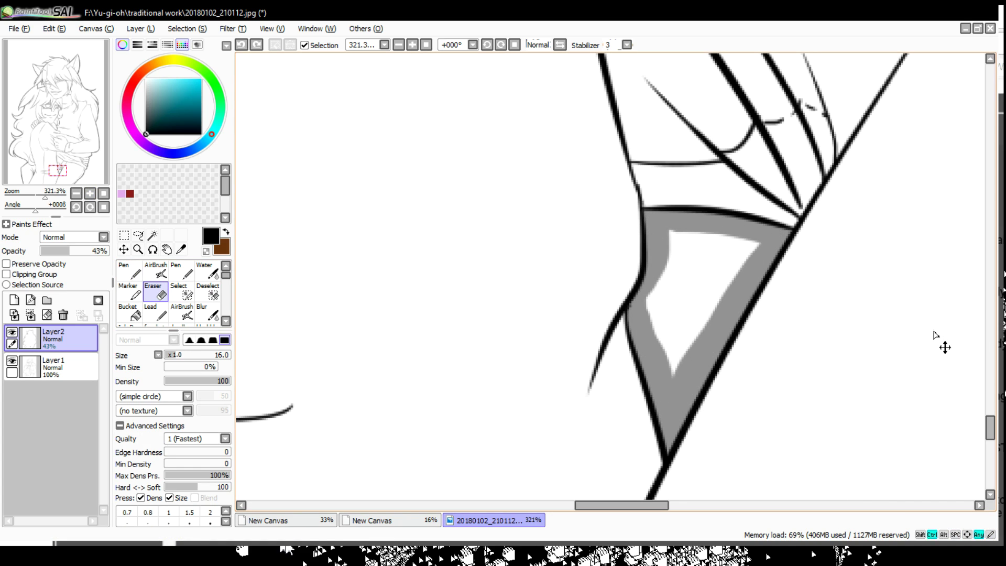
drag(747, 265, 674, 396)
key(n)
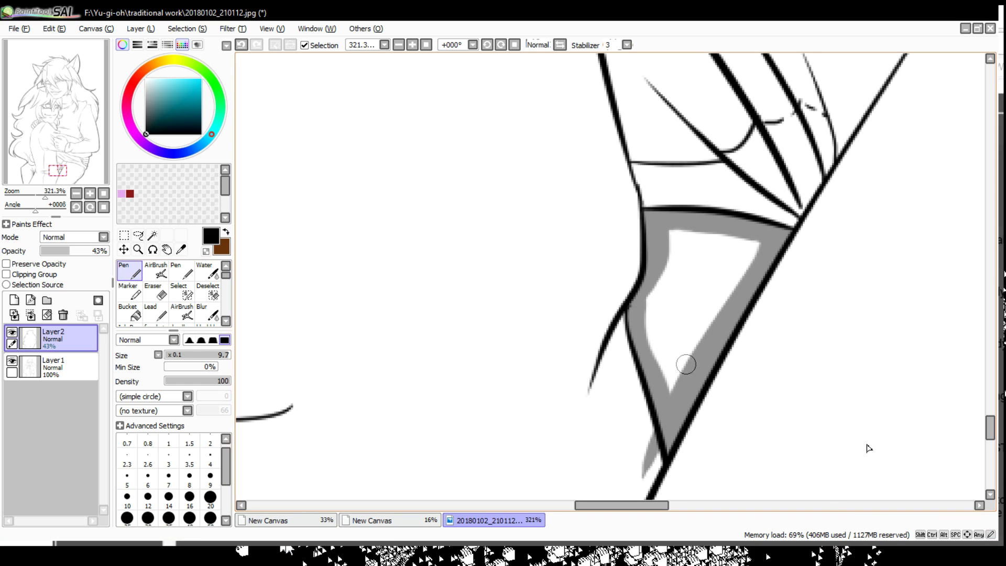
key(e)
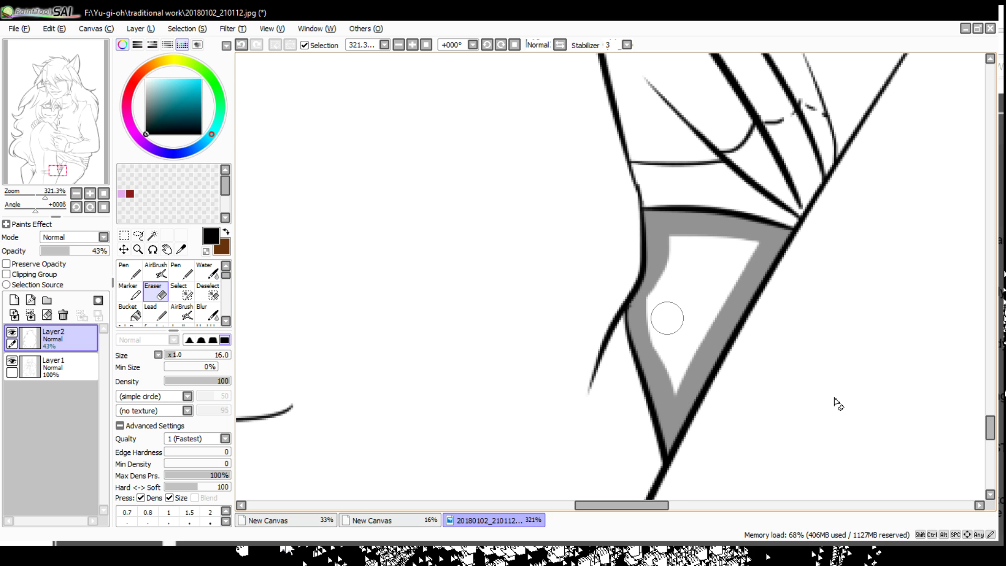
Restore Layer2's opacity to 100% and thicken the hair lines around the gap beside the upper face in a mirrored view
scroll(785, 185, down, 5)
scroll(560, 74, up, 4)
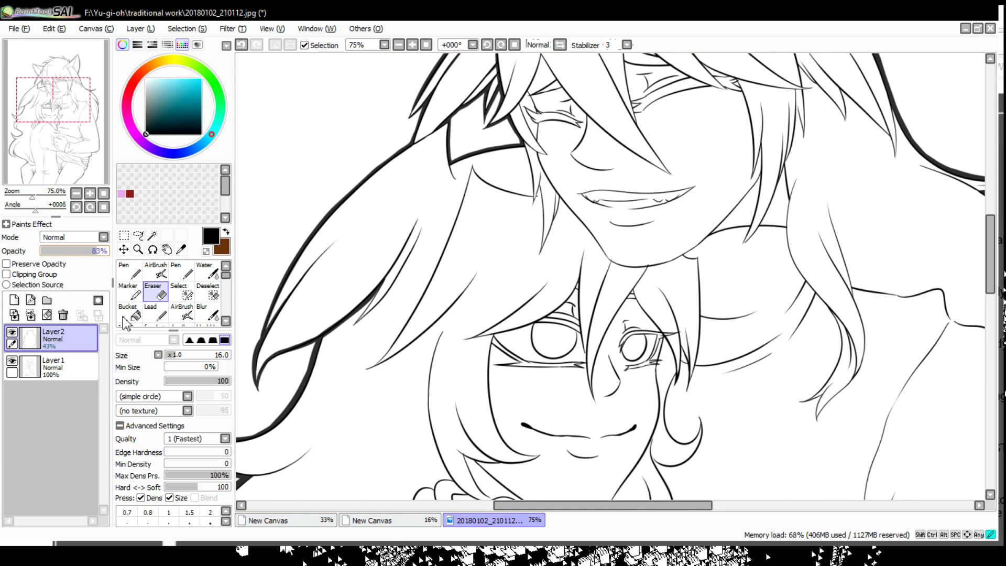
key(h)
key(n)
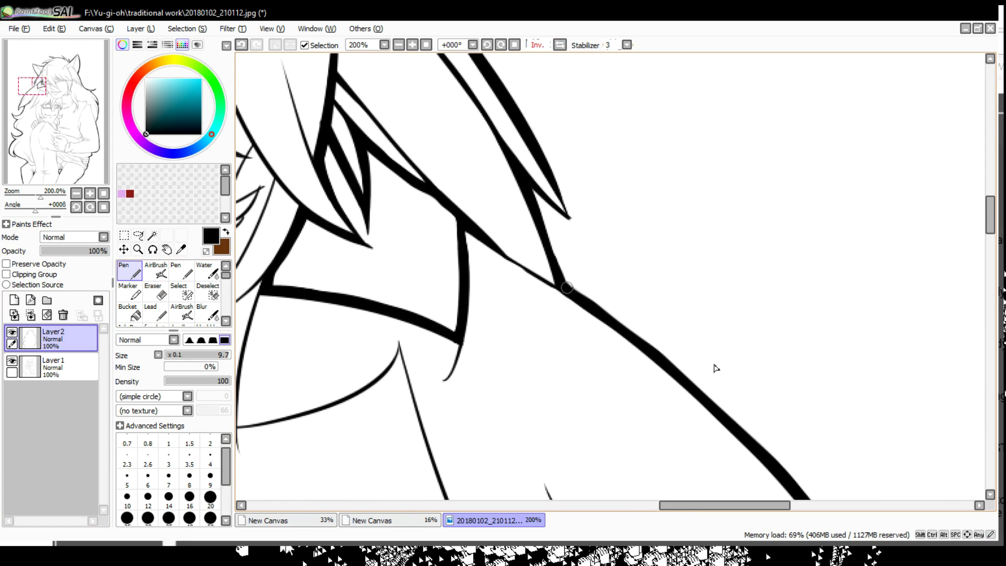
scroll(627, 316, down, 2)
scroll(629, 356, up, 3)
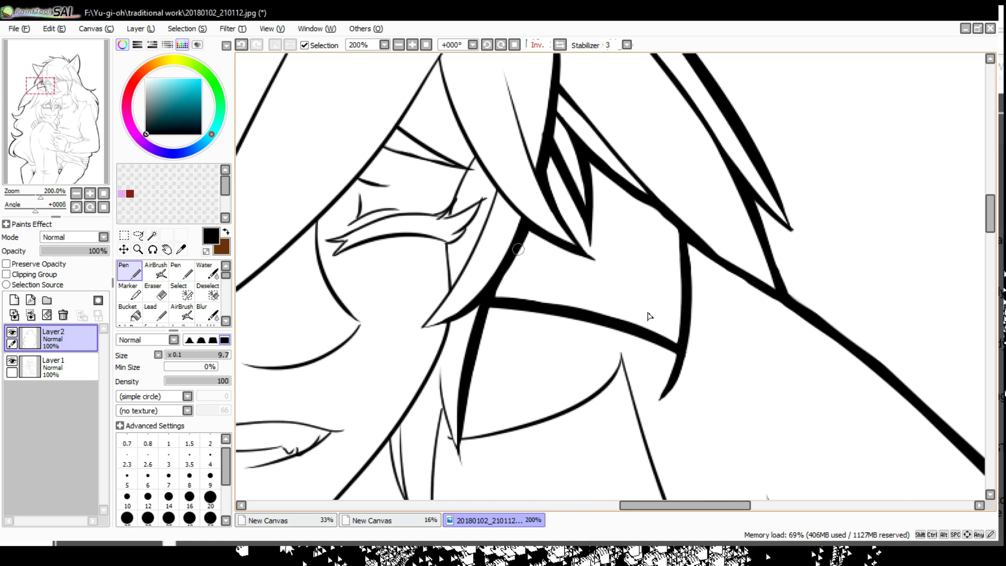
key(h)
Thicken the edges of the long hair lock beside the eye up to its tip below the left ear
drag(563, 312, 760, 270)
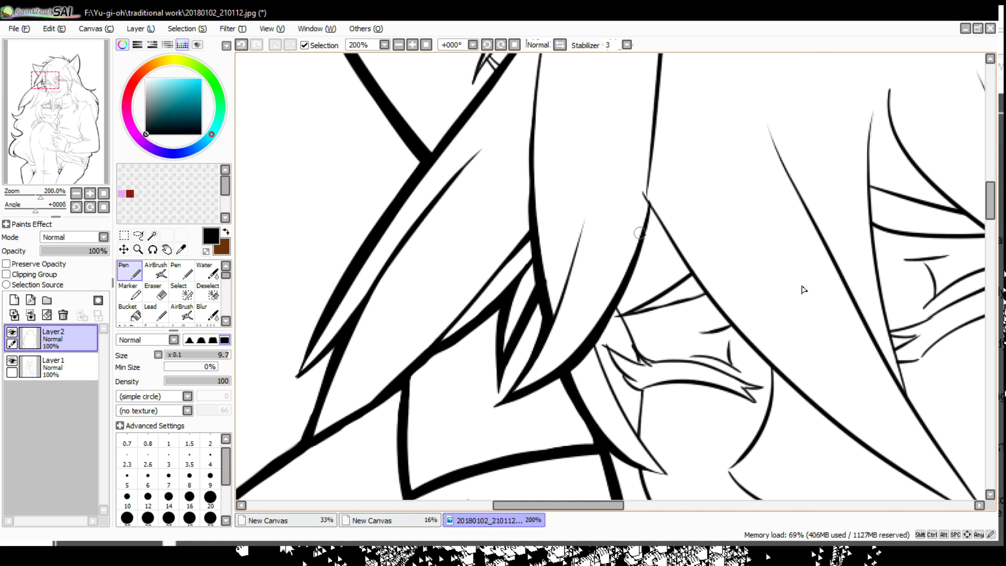
mouse_move(639, 233)
mouse_down()
mouse_move(535, 422)
mouse_move(613, 281)
mouse_move(652, 251)
mouse_up()
drag(516, 325, 531, 168)
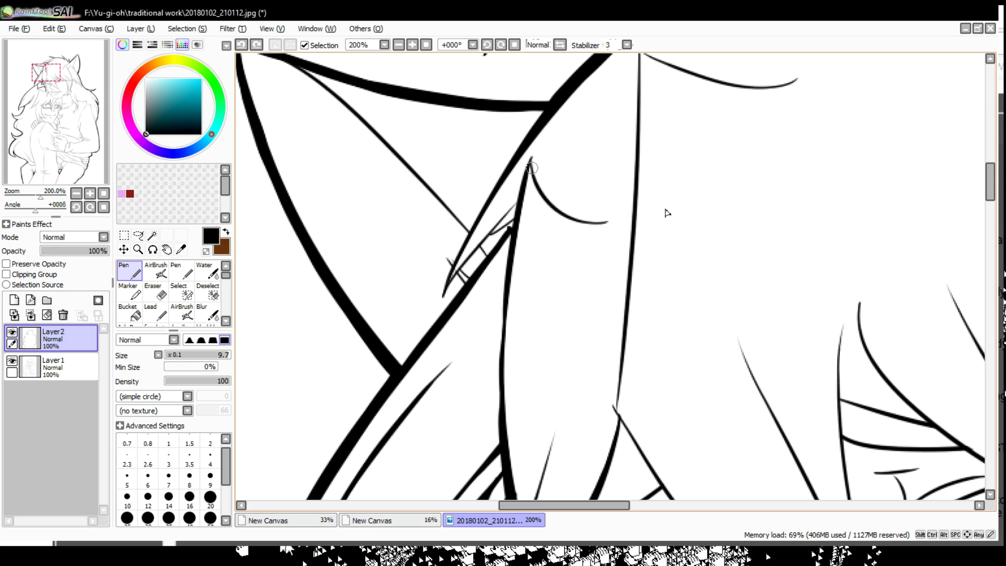
Thicken the short curved hair line, the left ear's inner line and the small strands between ear and hair
scroll(676, 231, left, 2)
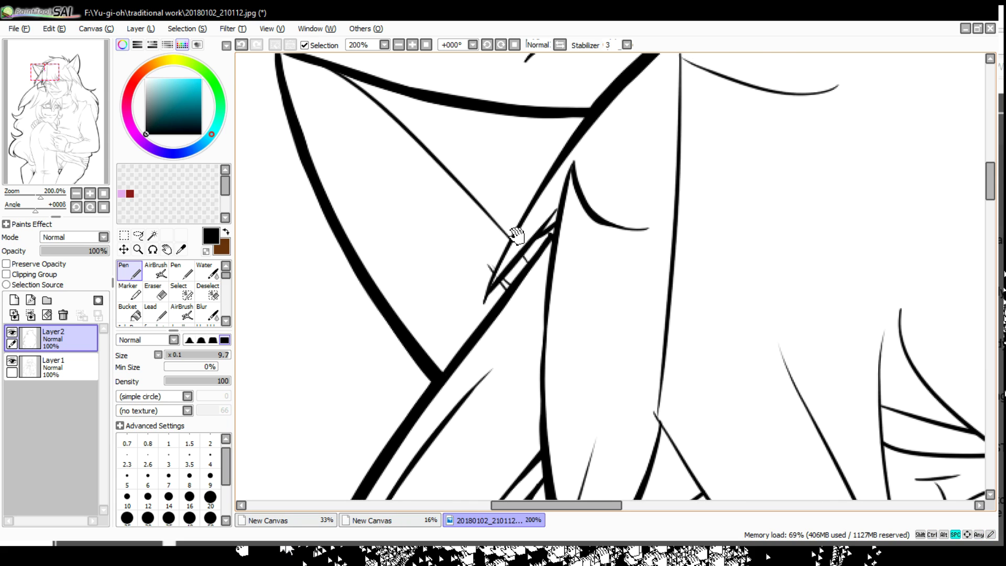
drag(517, 236, 576, 285)
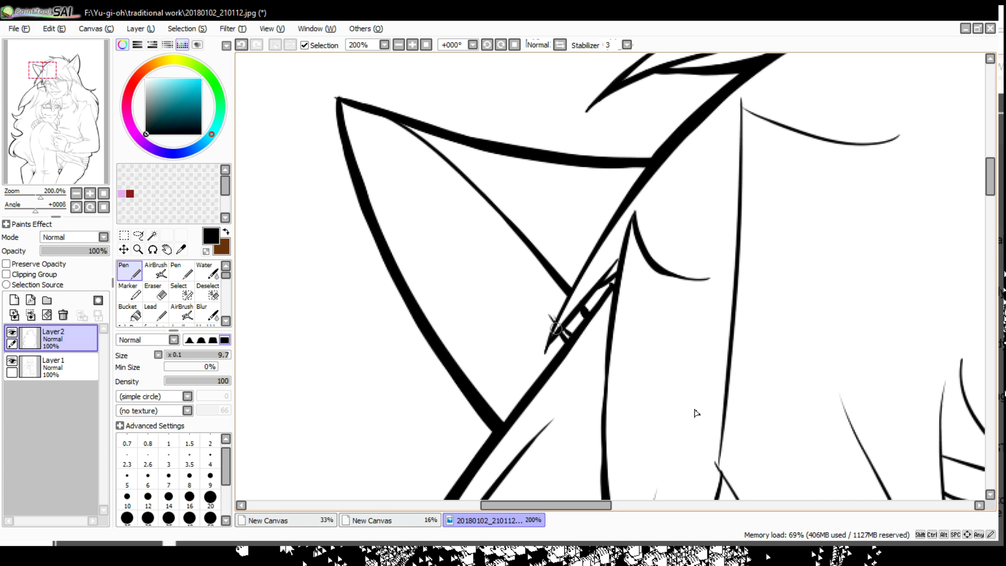
drag(554, 317, 616, 301)
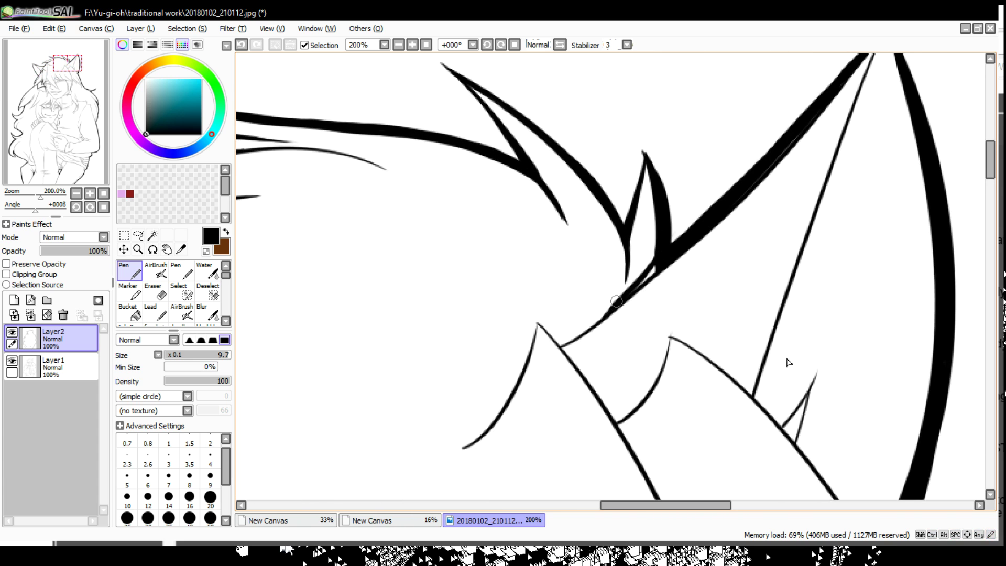
Thicken the right ear's lower left edge and the hair line running across the ear's base
drag(716, 429, 801, 393)
key(h)
drag(677, 204, 456, 445)
key(h)
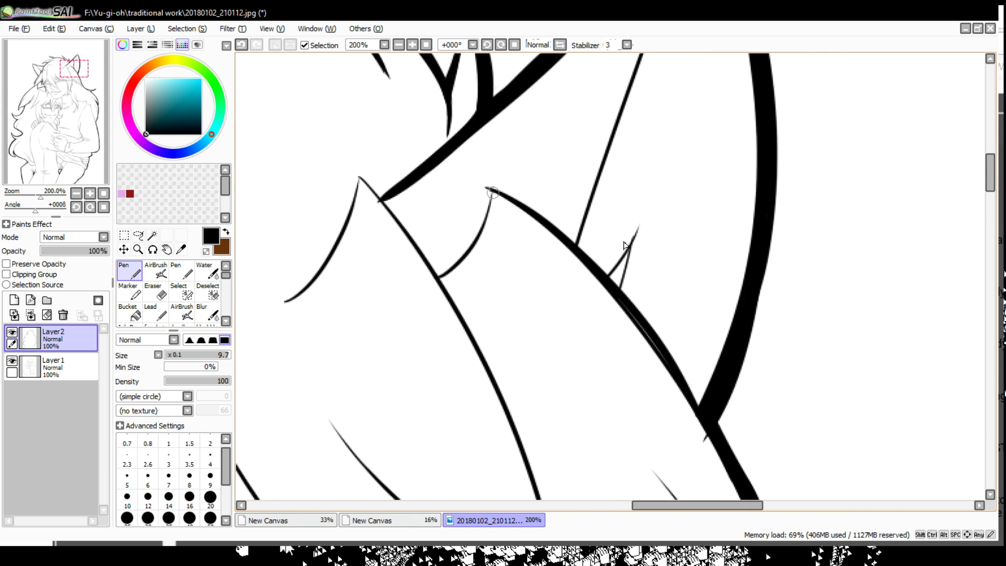
Thicken the pointed hair lock below the right ear and the shorter lock beside it
drag(787, 377, 707, 168)
drag(652, 259, 677, 396)
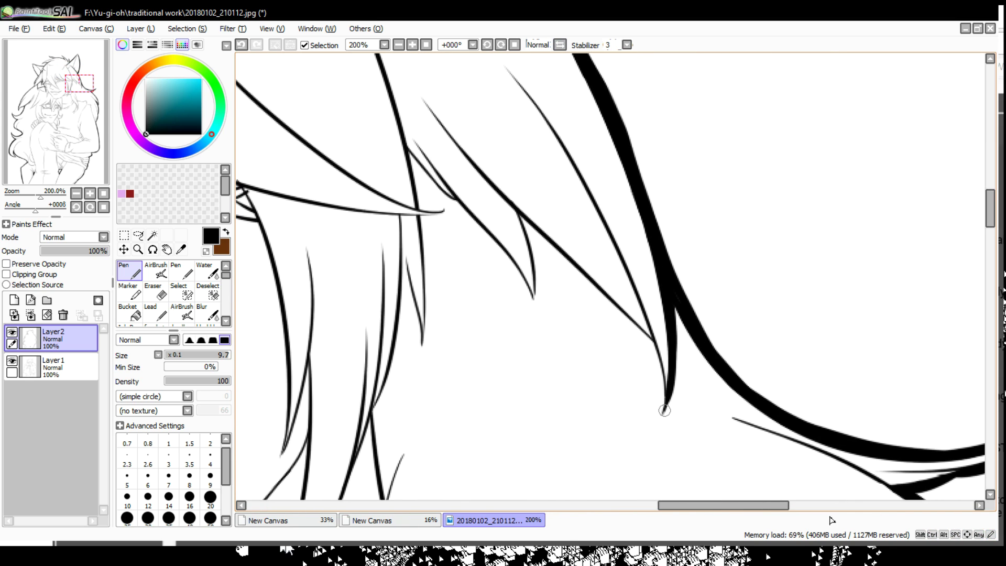
drag(587, 185, 718, 390)
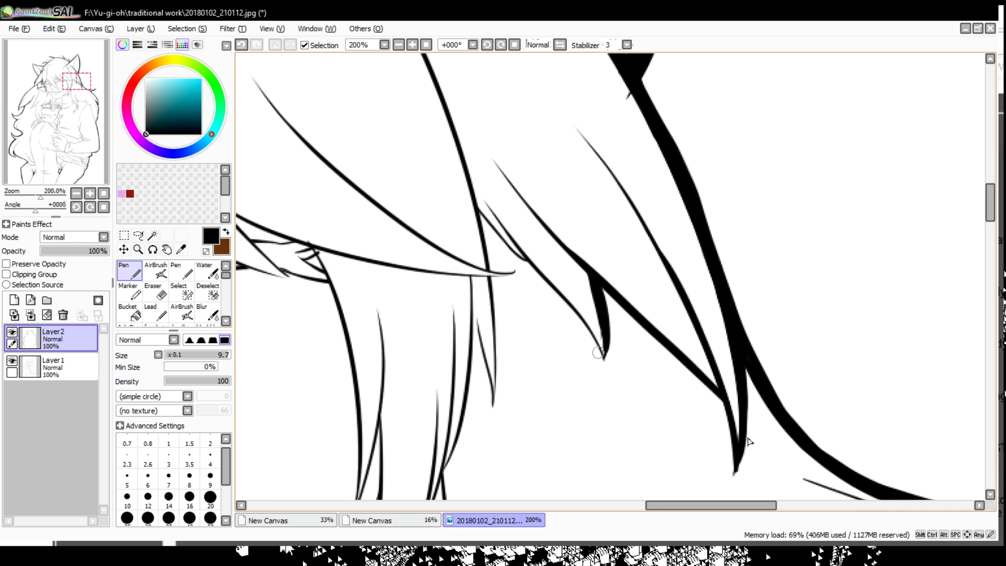
Thicken the long front hair line and the small strands joining it, undoing one stroke and redrawing it
key(h)
key(ctrl+z)
mouse_move(456, 131)
mouse_down()
mouse_move(597, 419)
mouse_move(577, 314)
mouse_move(613, 411)
mouse_up()
key(h)
drag(722, 447, 765, 350)
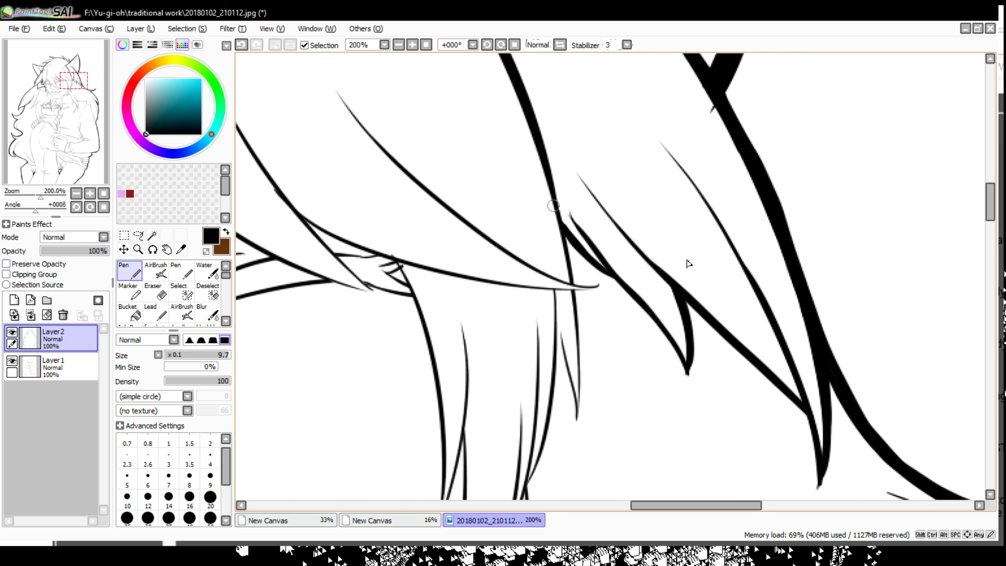
Thicken the fringe line above the upper character's eye, undoing the first strokes and redrawing it in a mirrored view
drag(467, 302, 697, 382)
drag(346, 147, 613, 387)
key(ctrl+z)
drag(380, 376, 616, 388)
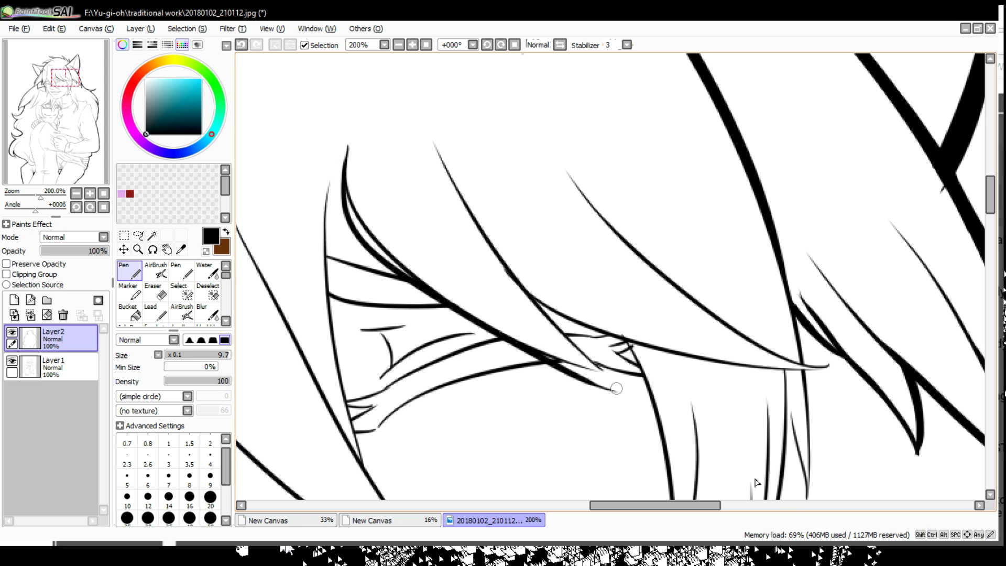
key(ctrl+z)
key(h)
key(ctrl+z)
drag(747, 141, 625, 312)
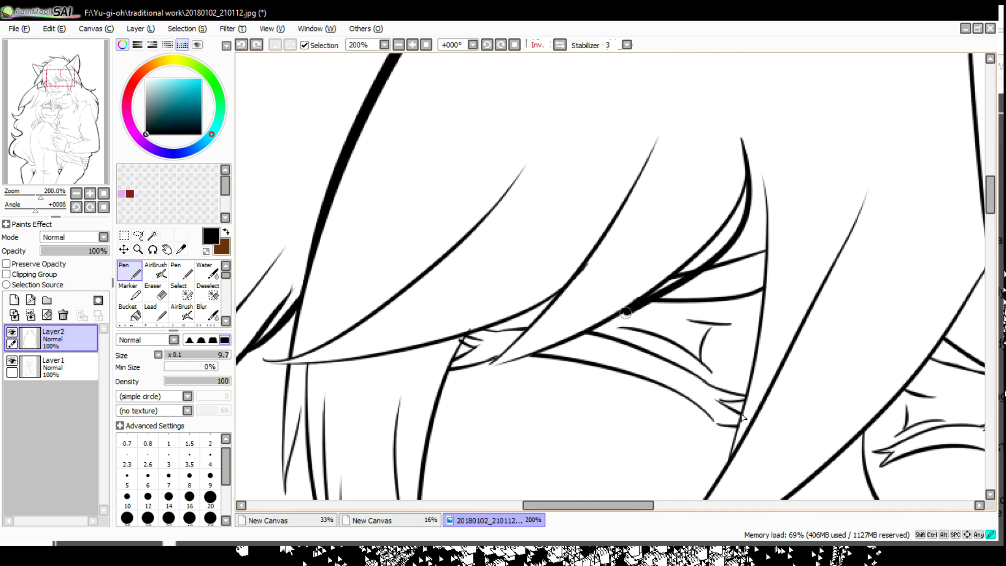
key(h)
Clean up the thickened fringe line above the eye on Layer1 with the Eraser and fill its gaps with the Pen
key(e)
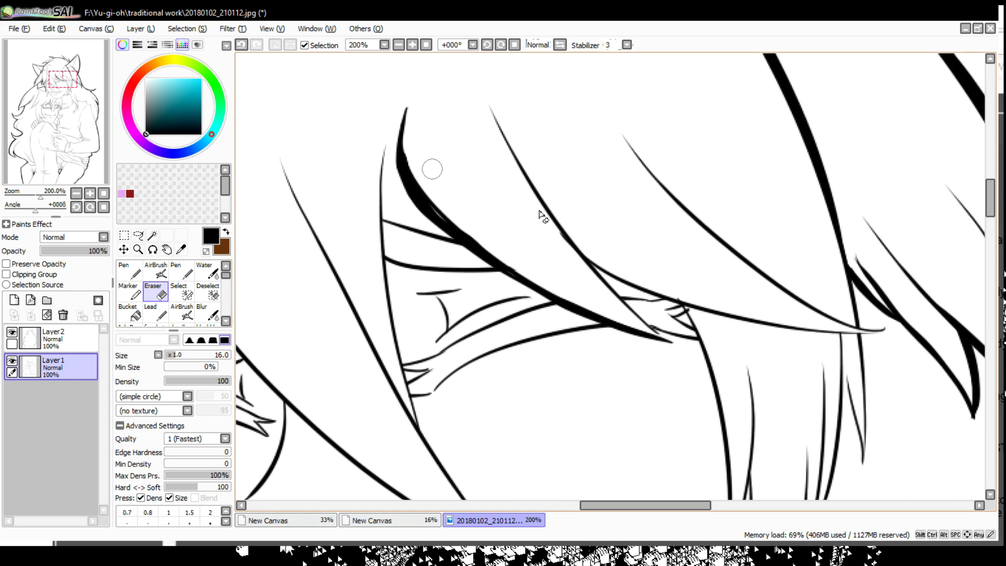
key(ctrl+Down)
key(n)
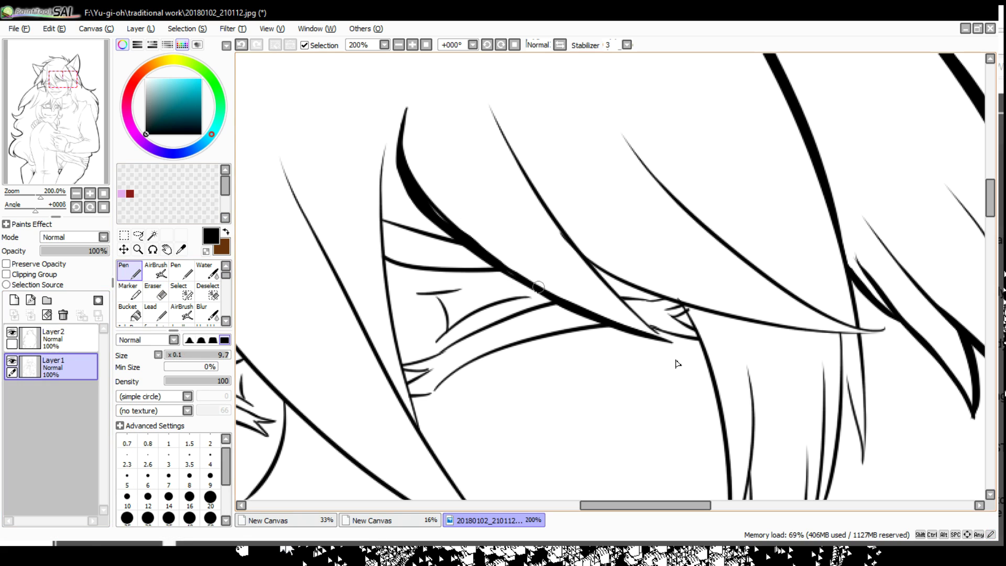
scroll(499, 202, right, 5)
Thicken the lower edge of the next fringe strand to its tip on Layer2 and clean up the tip on Layer1
key(ctrl+Up)
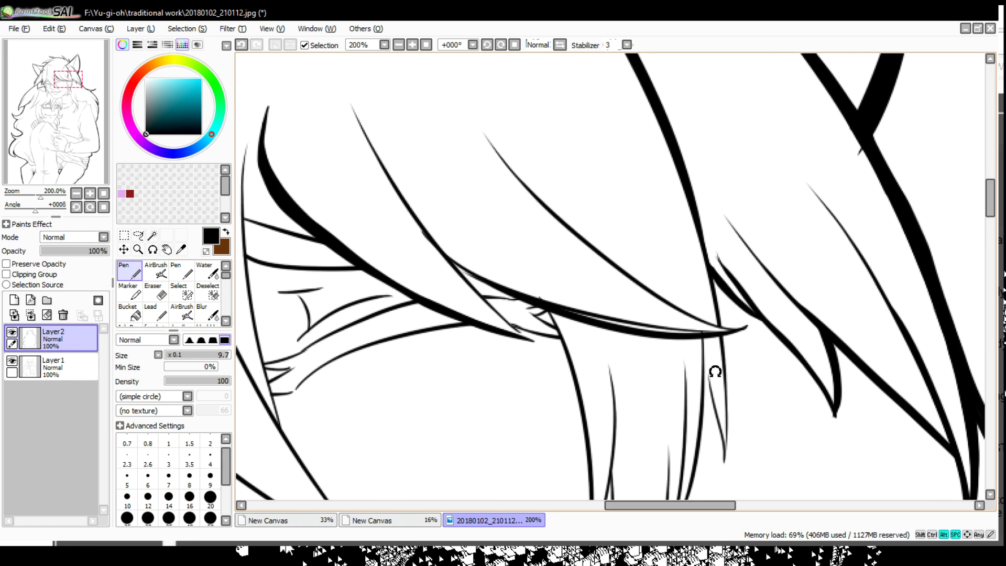
drag(715, 371, 638, 168)
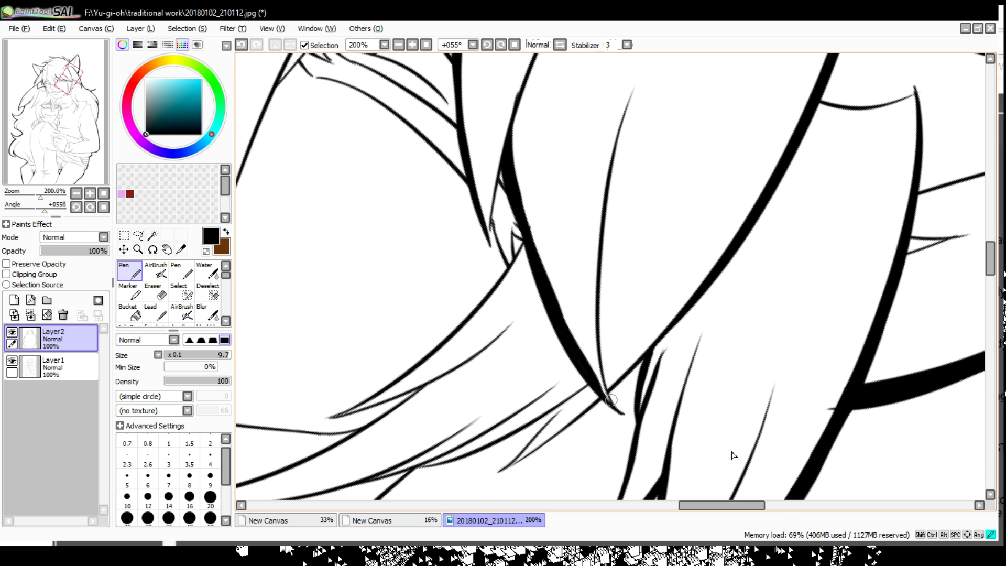
drag(589, 390, 83, 465)
key(ctrl+Down)
key(e)
key(n)
key(ctrl+Up)
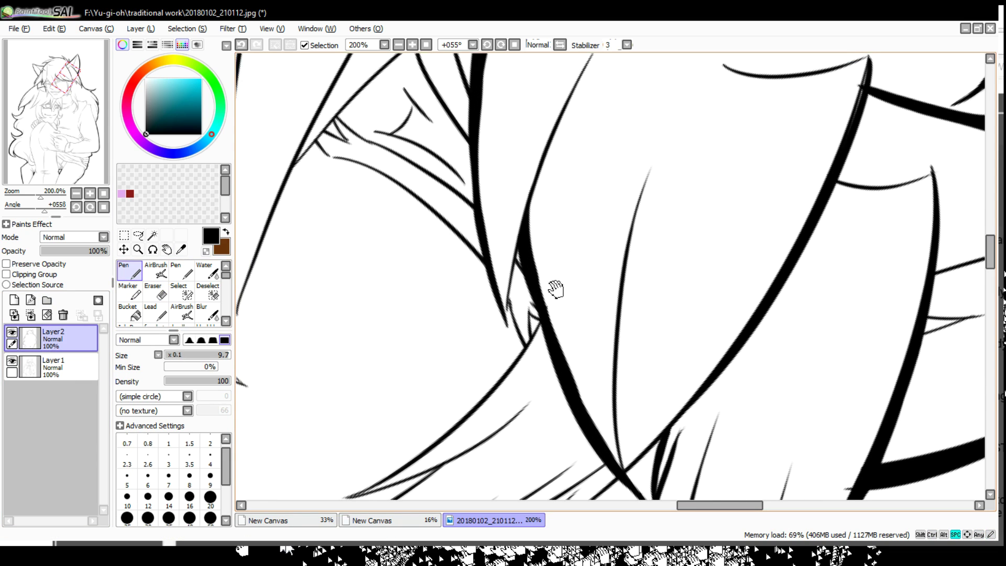
Thicken the long edge of the fringe strand beside the upper character's eye on Layer2 and clean it up with the Eraser
drag(555, 285, 737, 318)
drag(588, 252, 426, 376)
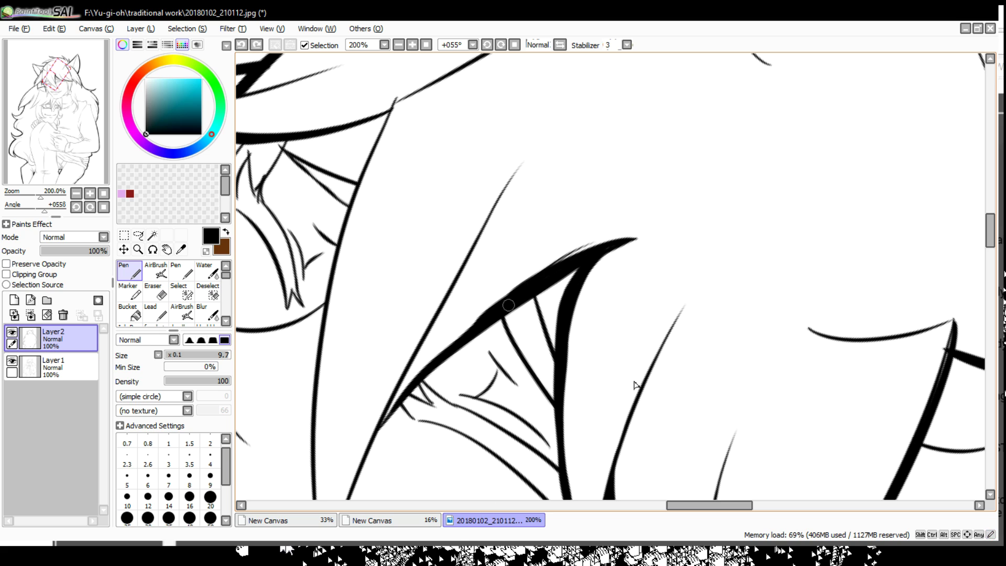
scroll(616, 242, down, 2)
key(e)
key(n)
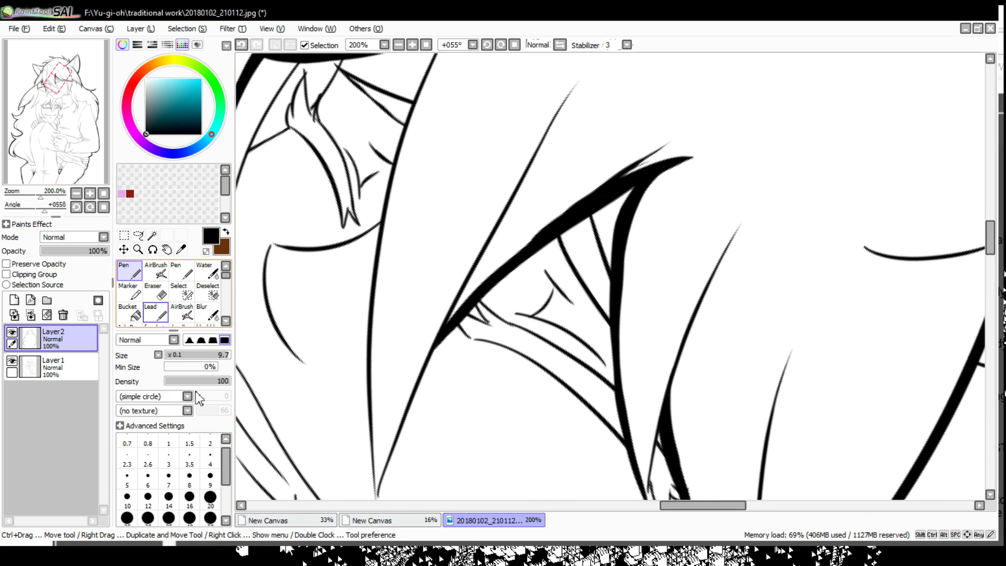
key(e)
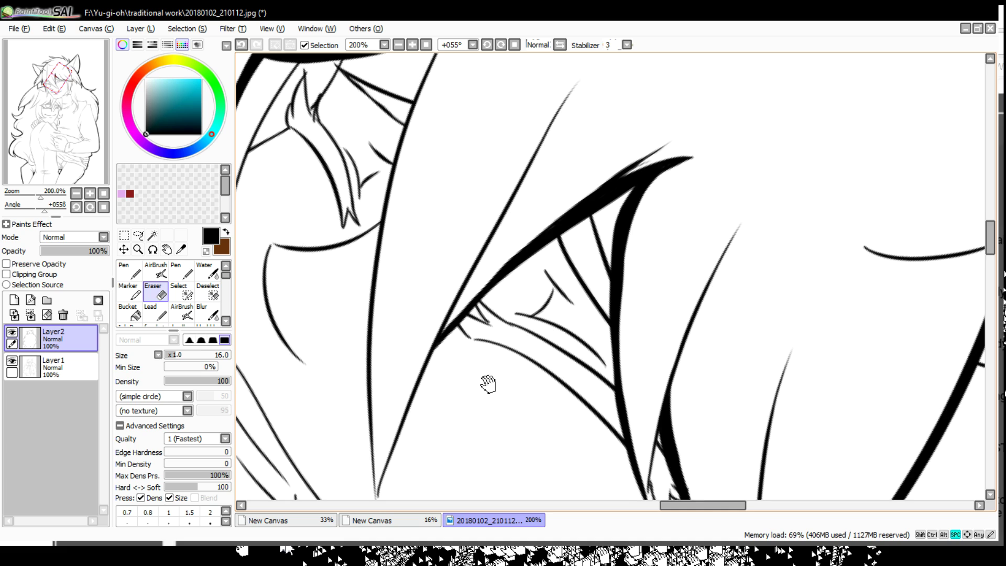
drag(488, 384, 424, 321)
Thicken the brow ends and the small inner lines of the upper character's eye beneath the fringe with the Pen
key(n)
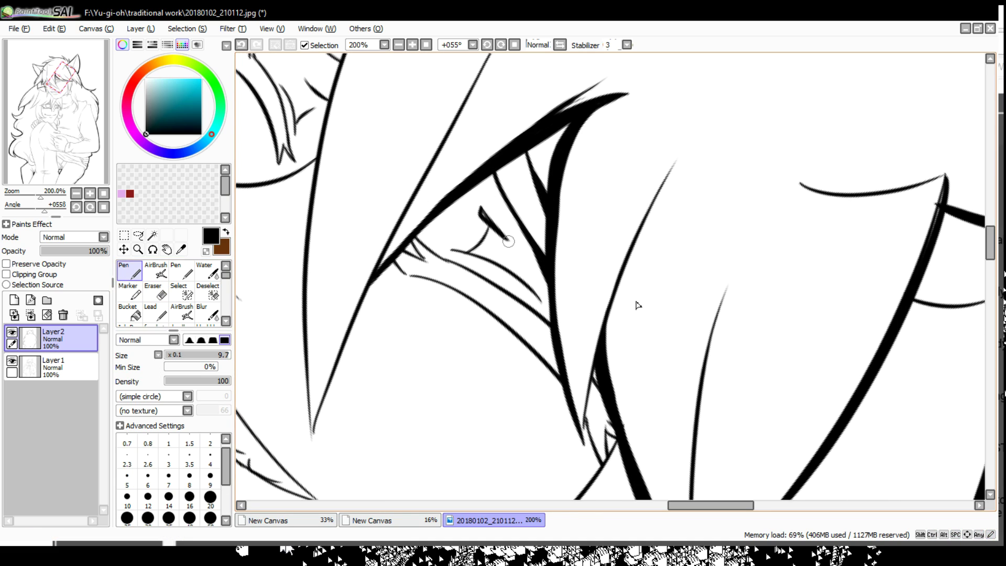
drag(648, 348, 731, 280)
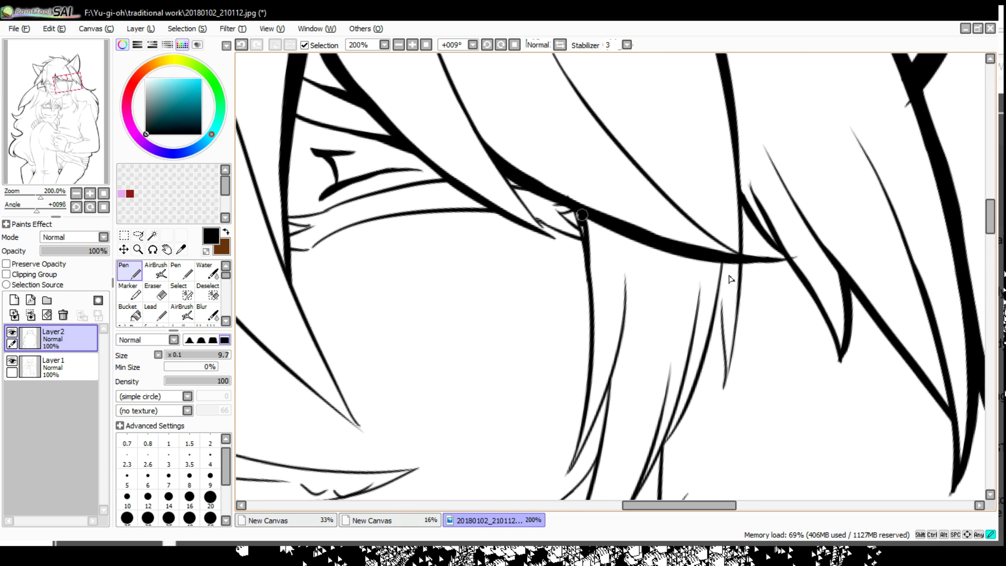
Thicken the long side hair strands hanging beside the upper character's cheek, undoing and redrawing the faulty strokes
scroll(782, 327, down, 3)
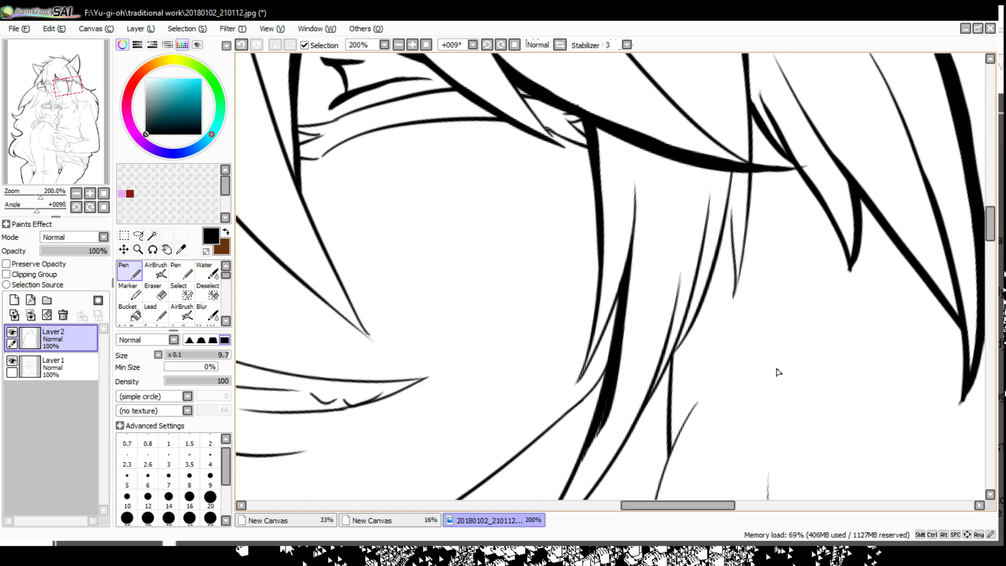
scroll(779, 372, down, 2)
drag(610, 400, 574, 478)
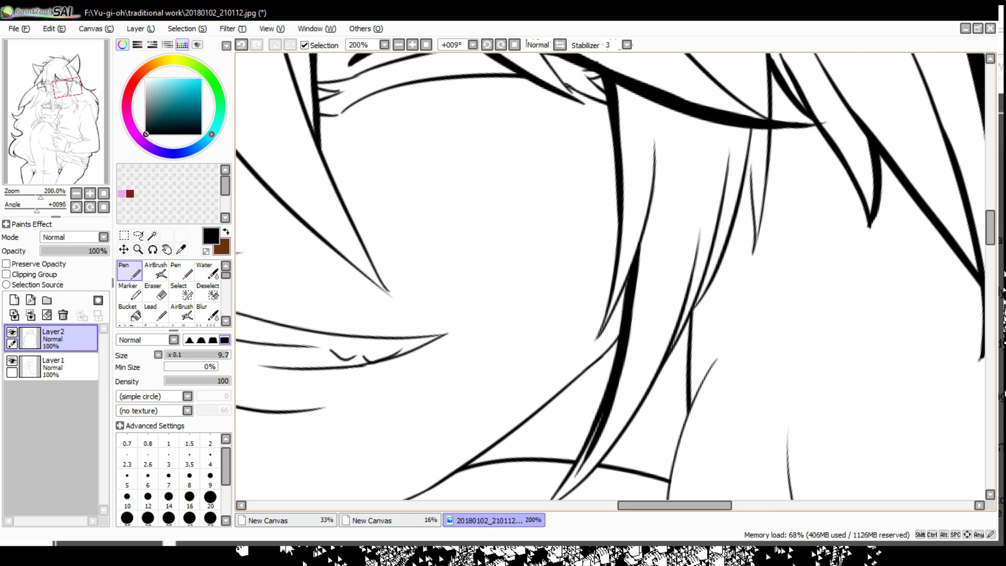
scroll(832, 337, down, 4)
key(ctrl+z)
scroll(808, 414, up, 3)
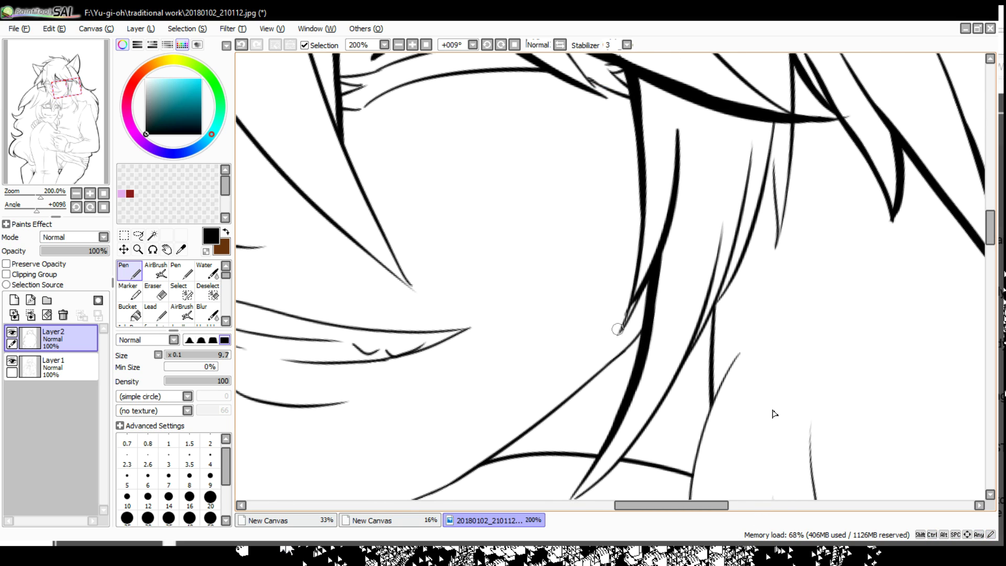
scroll(815, 265, down, 2)
key(ctrl+z)
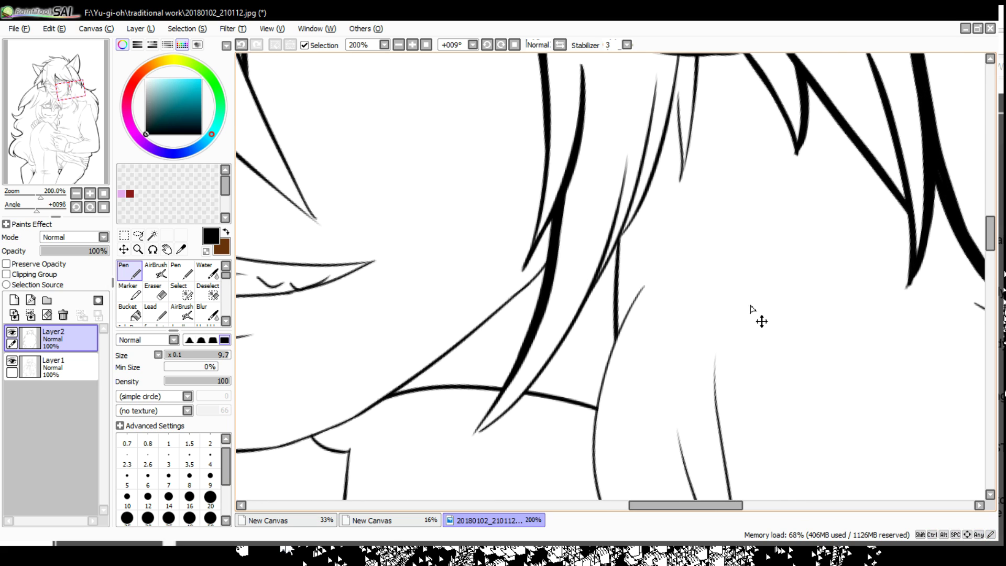
Thicken the thinner side strands hanging beneath the fringe tip, comparing the strokes by undoing and redoing them
scroll(747, 346, up, 3)
key(ctrl+z)
key(ctrl+y)
key(ctrl+z)
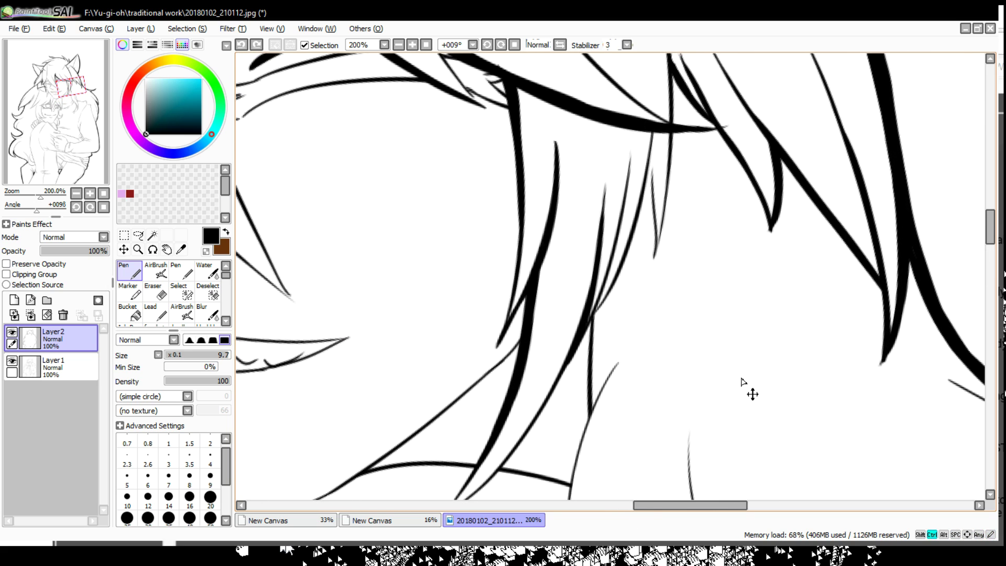
key(ctrl+y)
key(ctrl+z)
key(ctrl+y)
scroll(732, 344, up, 3)
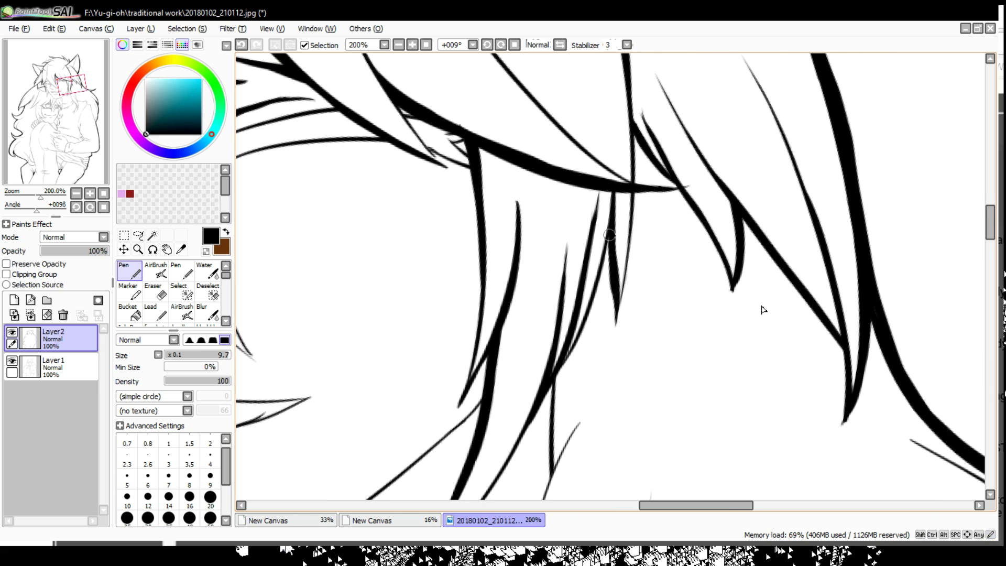
key(Home)
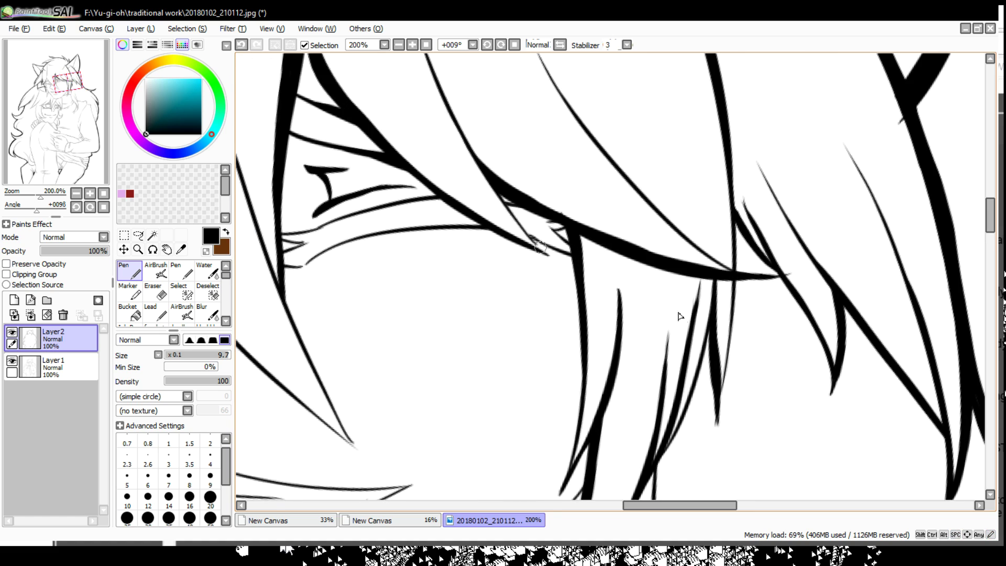
key(Page_Down)
key(Page_Down)
key(Page_Down)
key(Page_Down)
key(Page_Down)
key(Page_Down)
click(181, 106)
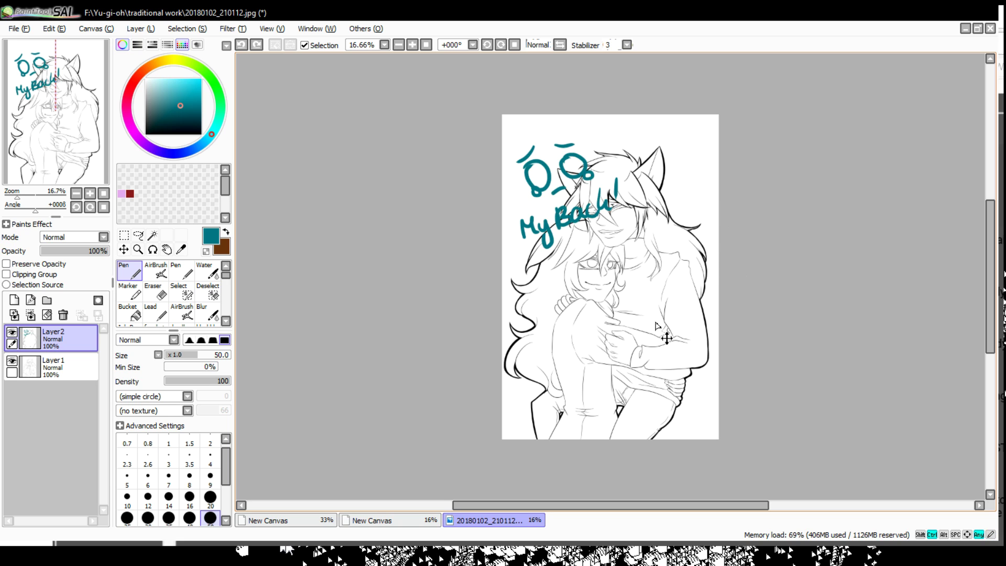
key(ctrl+z)
key(ctrl+z)
key(ctrl+z)
key(ctrl+z)
key(ctrl+z)
key(ctrl+z)
key(ctrl+z)
key(ctrl+z)
key(ctrl+z)
key(ctrl+z)
key(ctrl+z)
key(ctrl+z)
Set the black Pen to size 9.7 and thicken the short temple and face-edge lines beside the upper character's other eye
click(217, 473)
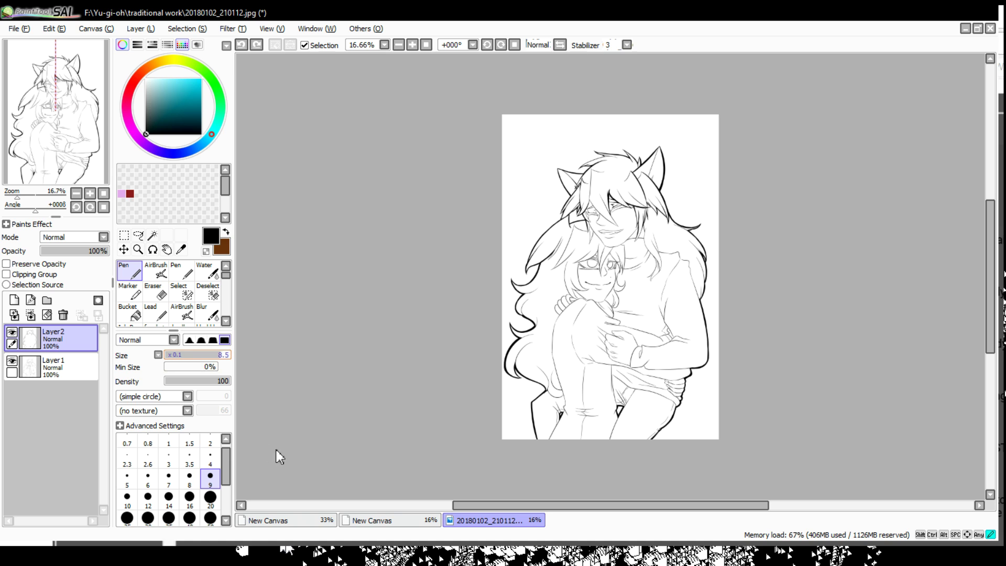
key(Page_Up)
key(Page_Up)
key(Page_Up)
key(Page_Up)
key(Page_Up)
key(Page_Up)
scroll(611, 332, up, 3)
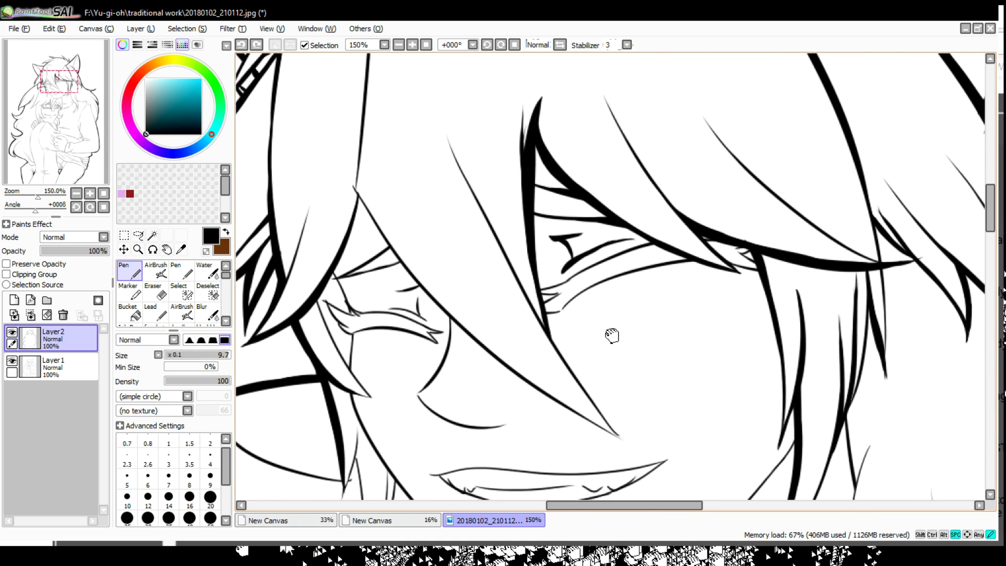
drag(550, 399, 540, 310)
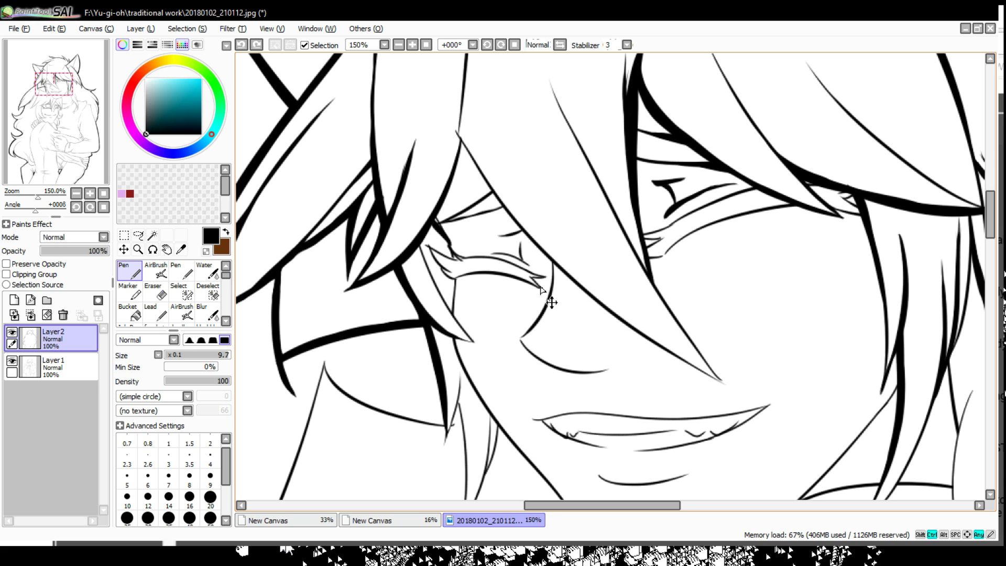
drag(431, 222, 453, 255)
scroll(571, 342, down, 2)
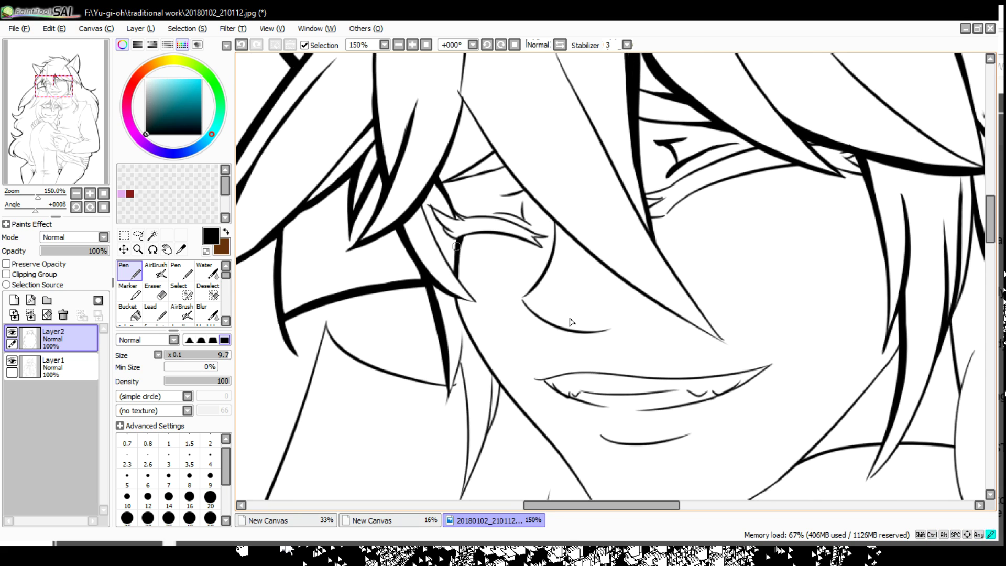
Thicken the upper character's jawline from the temple hair down to the chin
scroll(571, 321, down, 6)
drag(498, 293, 595, 406)
drag(587, 431, 498, 342)
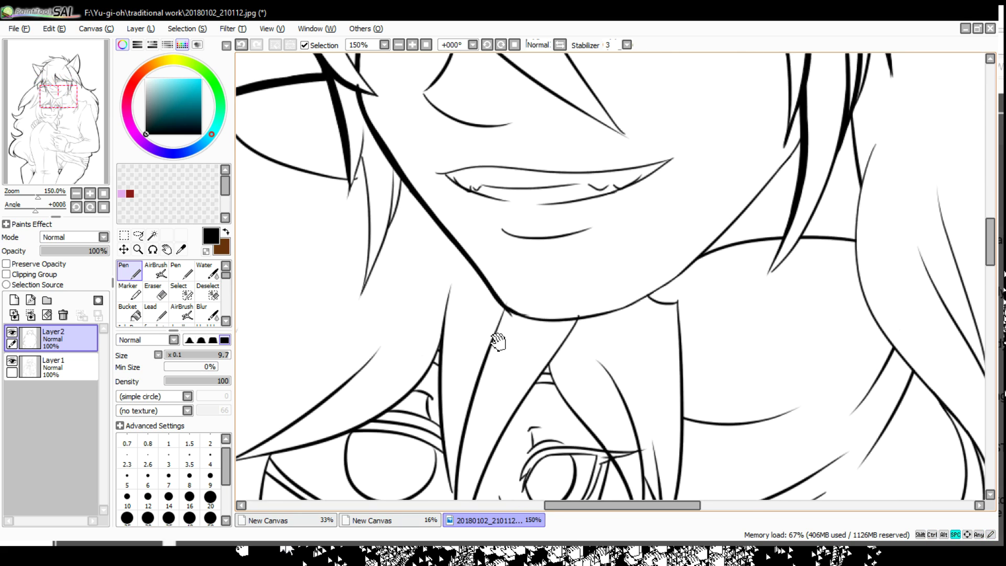
Thicken the opposite side of the jaw and the chin curve, and clean up the joined line with the Eraser
drag(800, 109, 795, 138)
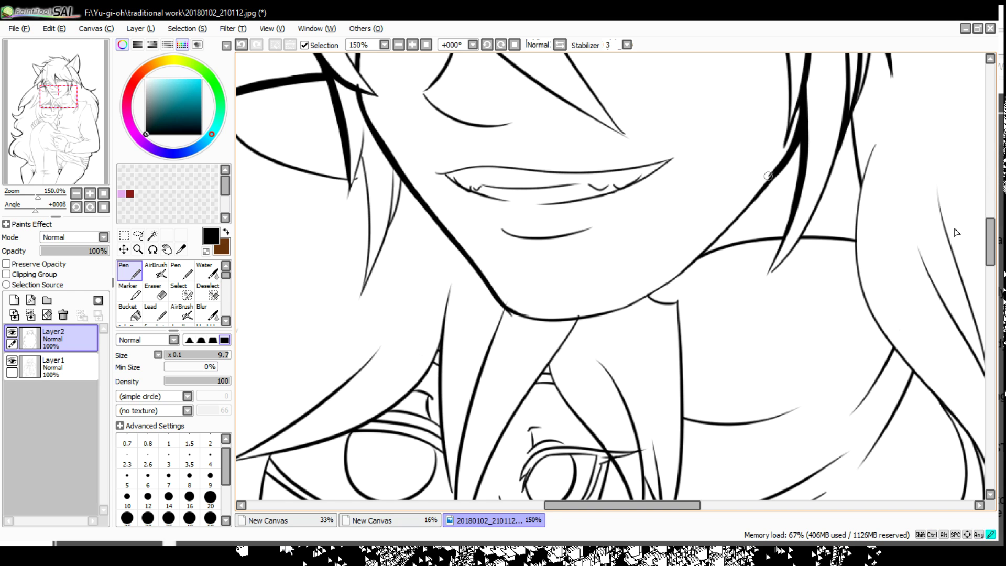
key(ctrl+plus)
mouse_move(697, 259)
mouse_down()
mouse_move(580, 252)
mouse_move(611, 315)
mouse_up()
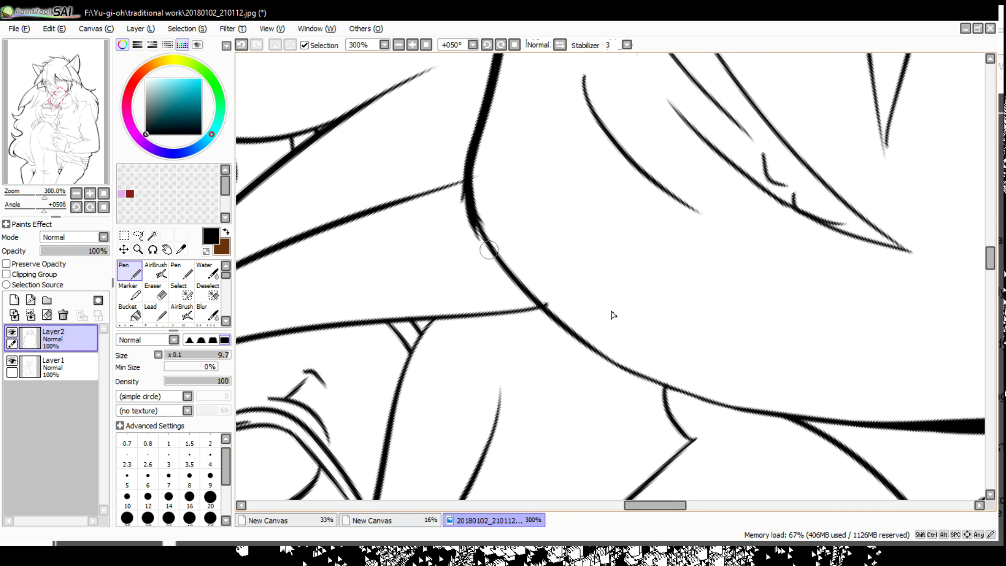
mouse_move(472, 150)
mouse_down()
mouse_move(519, 286)
mouse_move(621, 361)
mouse_up()
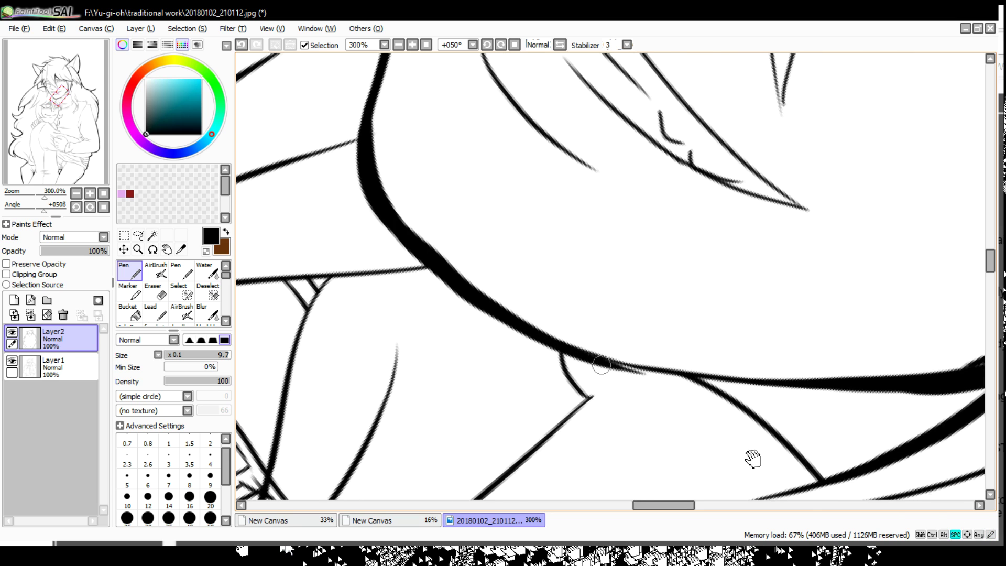
drag(752, 456, 649, 414)
key(e)
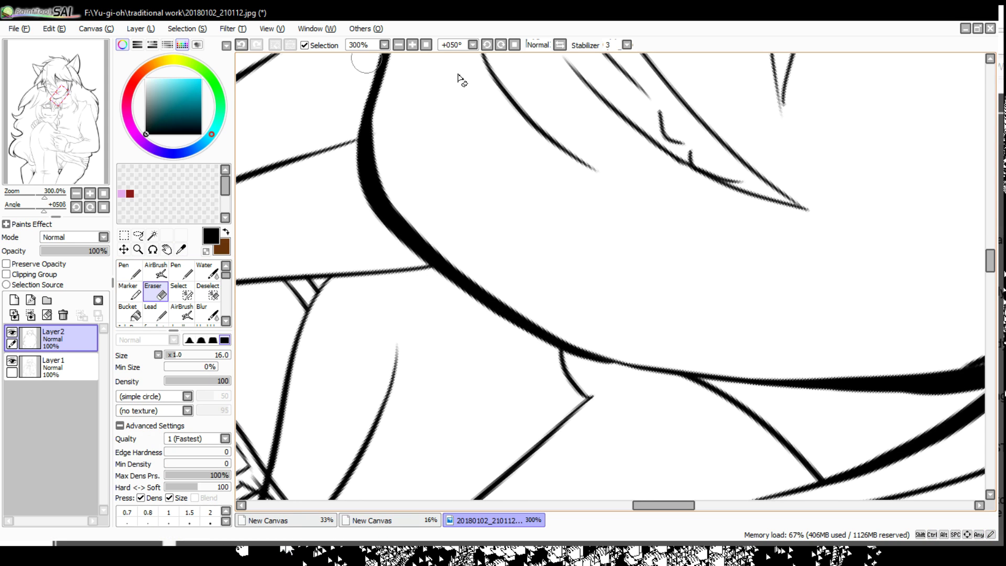
key(ctrl+minus)
key(Home)
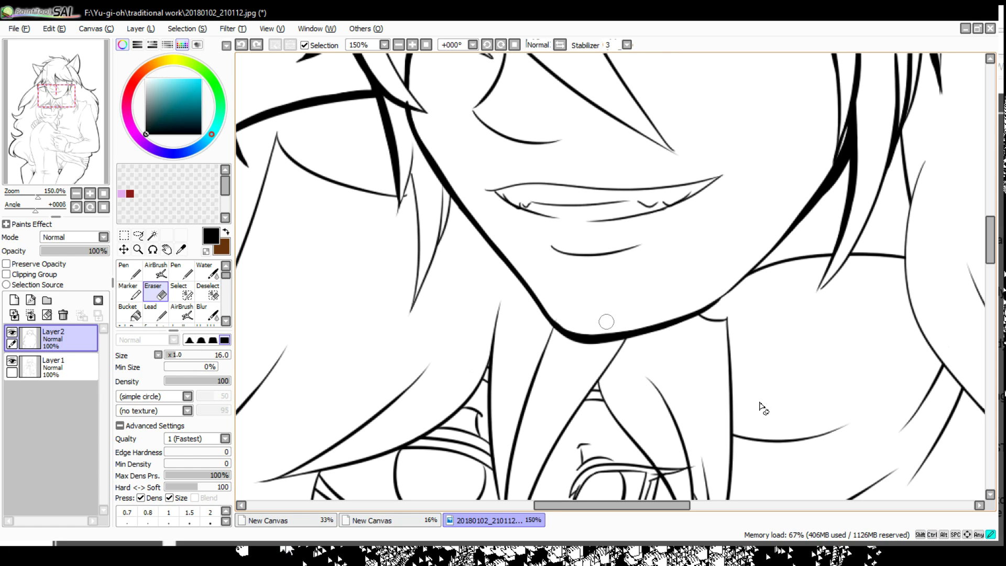
Thicken the small pointed hair strand beside the jawline with the Pen
scroll(594, 411, up, 3)
key(n)
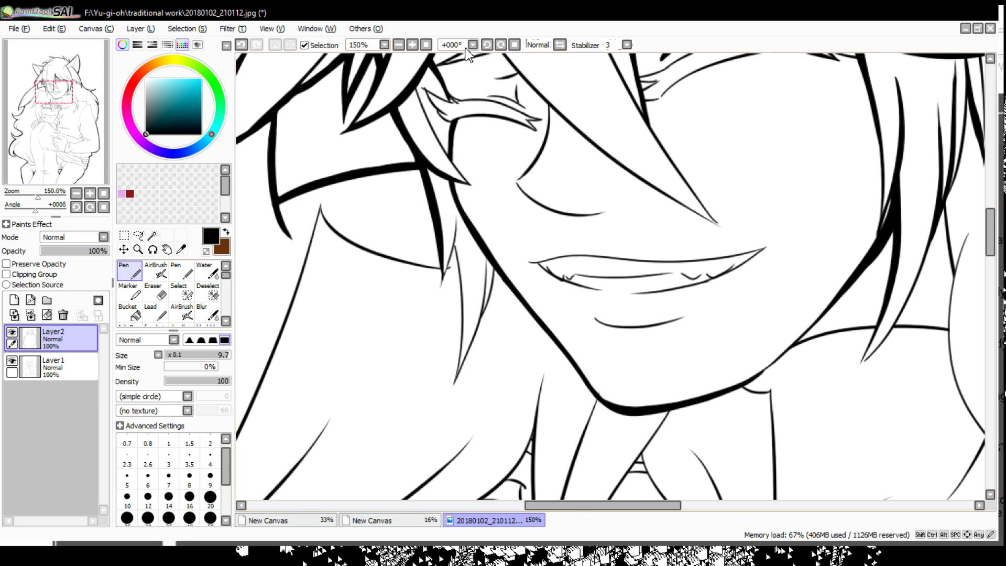
key(ctrl+plus)
scroll(589, 373, down, 3)
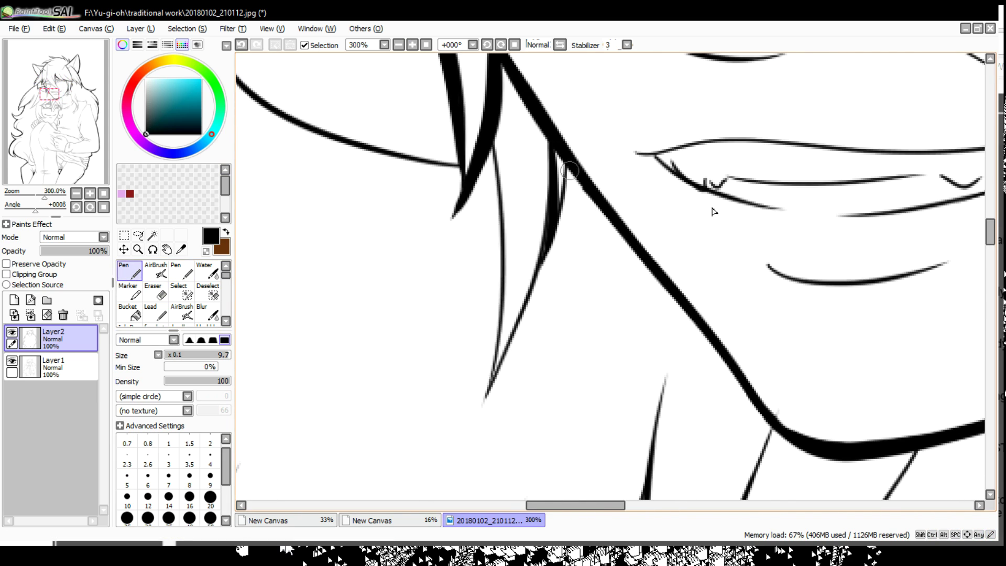
drag(570, 169, 469, 419)
Thicken the curved line behind the jaw strands in a mirrored view, adding a new layer and erasing the overshooting end
scroll(602, 262, up, 5)
drag(707, 287, 470, 186)
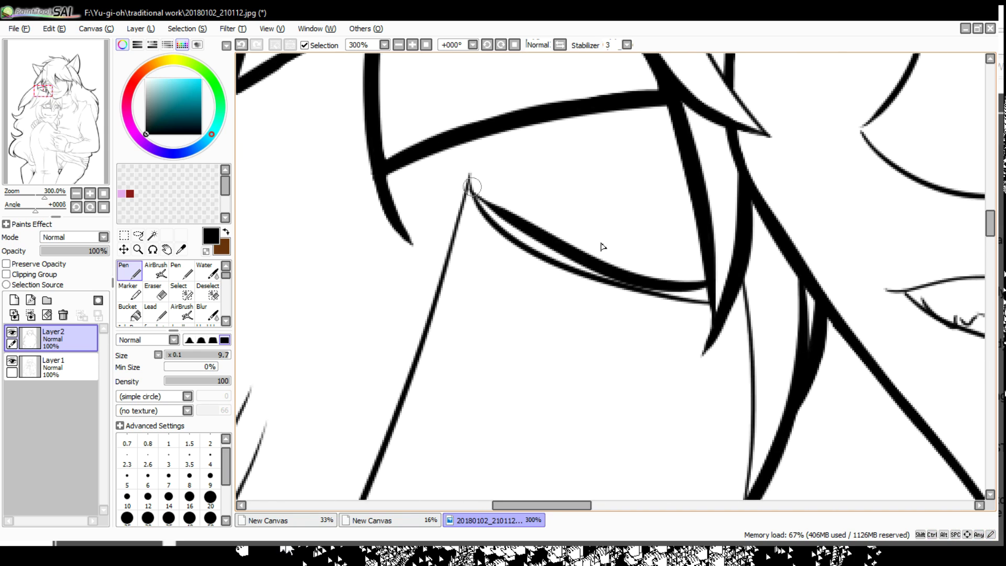
key(ctrl+z)
key(ctrl+y)
key(h)
click(14, 300)
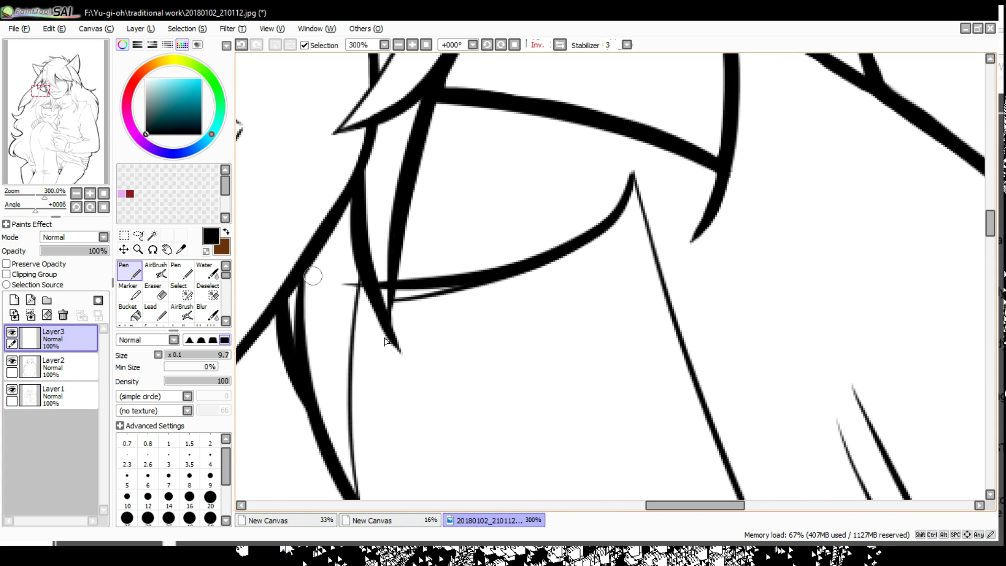
key(e)
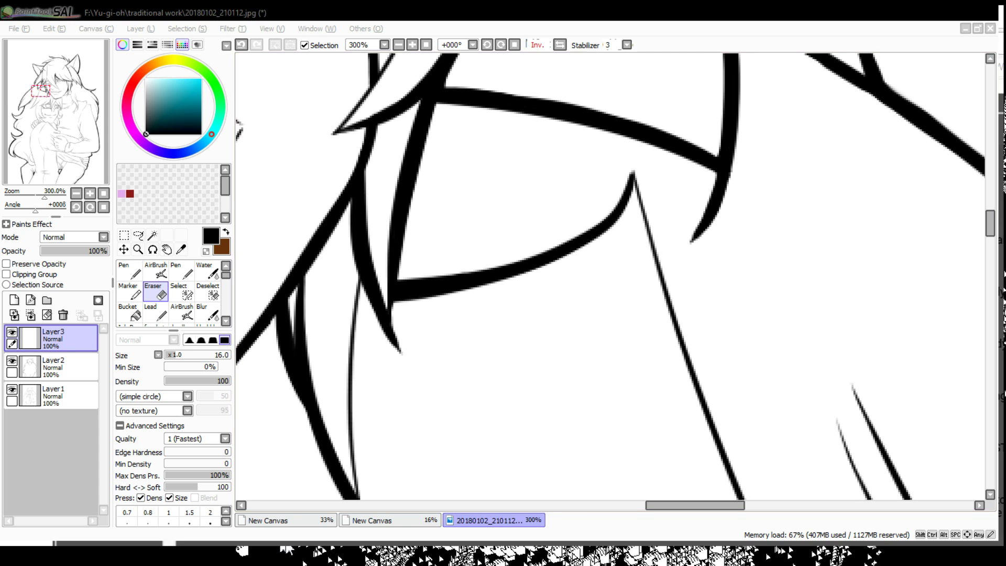
Thicken the remaining thin strand line beside the jaw and the outer lashes of the adjacent eye on Layer3
key(n)
mouse_move(461, 429)
mouse_down()
mouse_move(289, 463)
mouse_move(471, 208)
mouse_move(509, 283)
mouse_up()
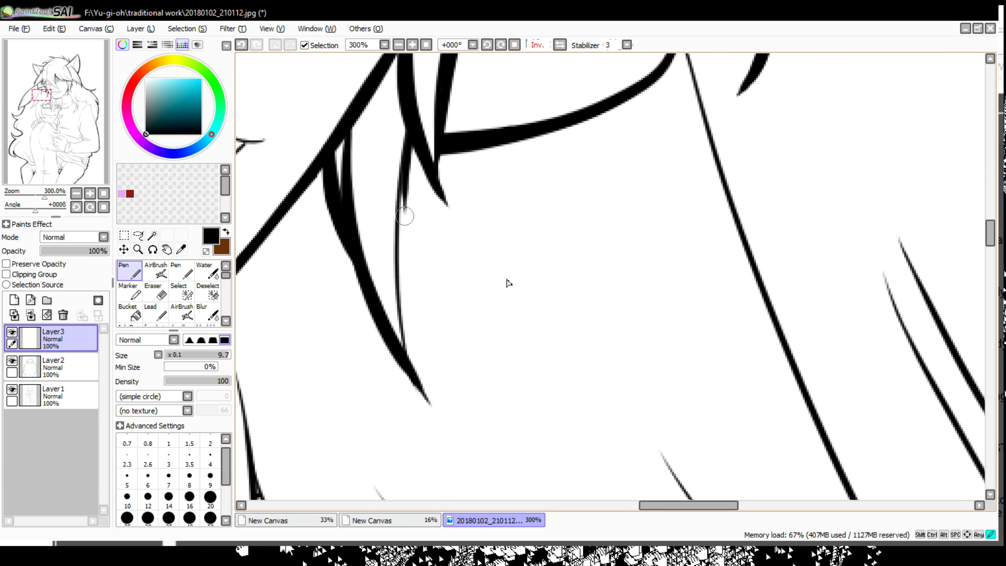
mouse_move(506, 407)
mouse_down()
mouse_move(599, 325)
mouse_move(456, 341)
mouse_up()
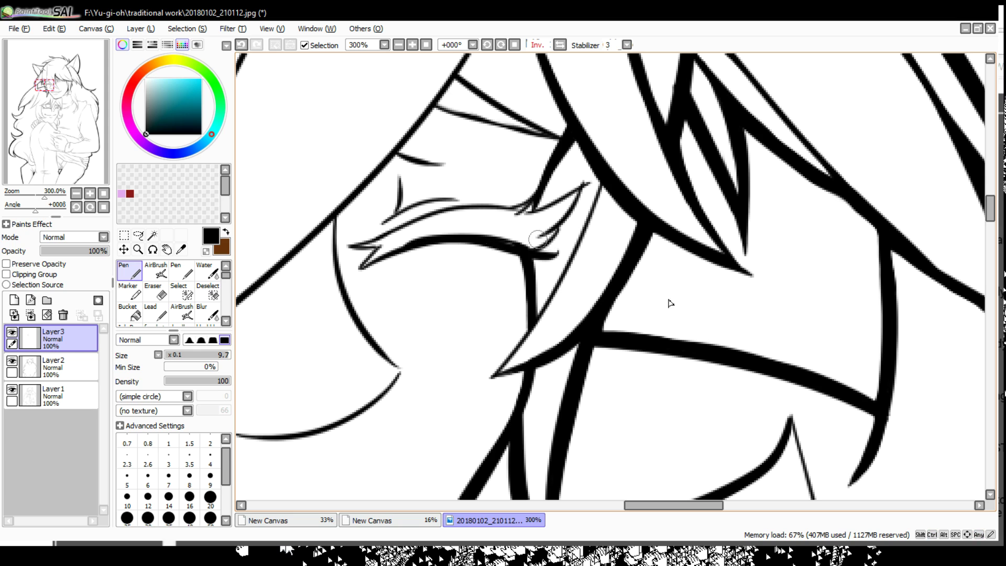
key(ctrl+z)
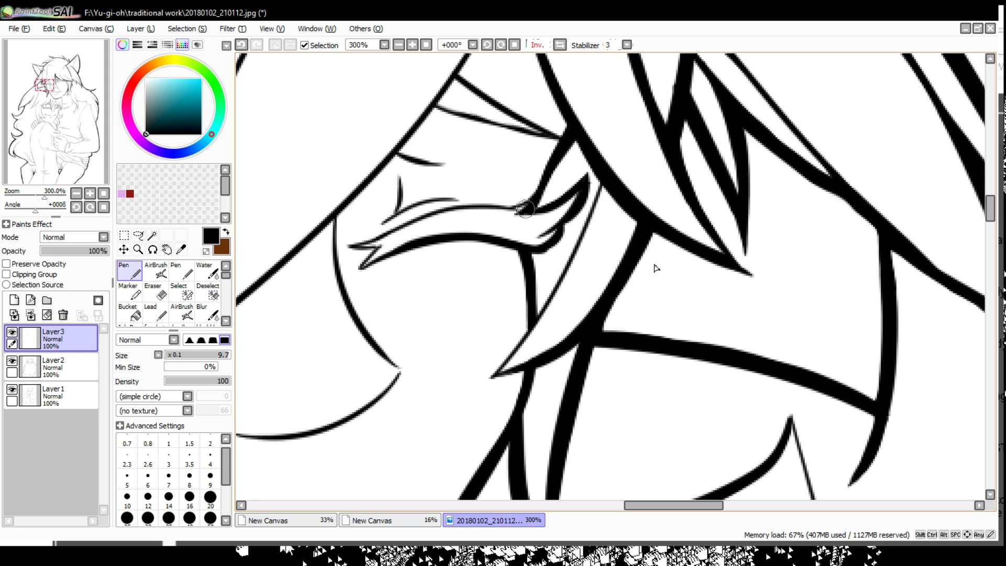
Thicken the lower eyelid lines and corner lashes of the eye beneath the large fringe strand on Layer3
mouse_move(661, 294)
mouse_down()
mouse_move(528, 315)
mouse_move(667, 400)
mouse_move(708, 377)
mouse_up()
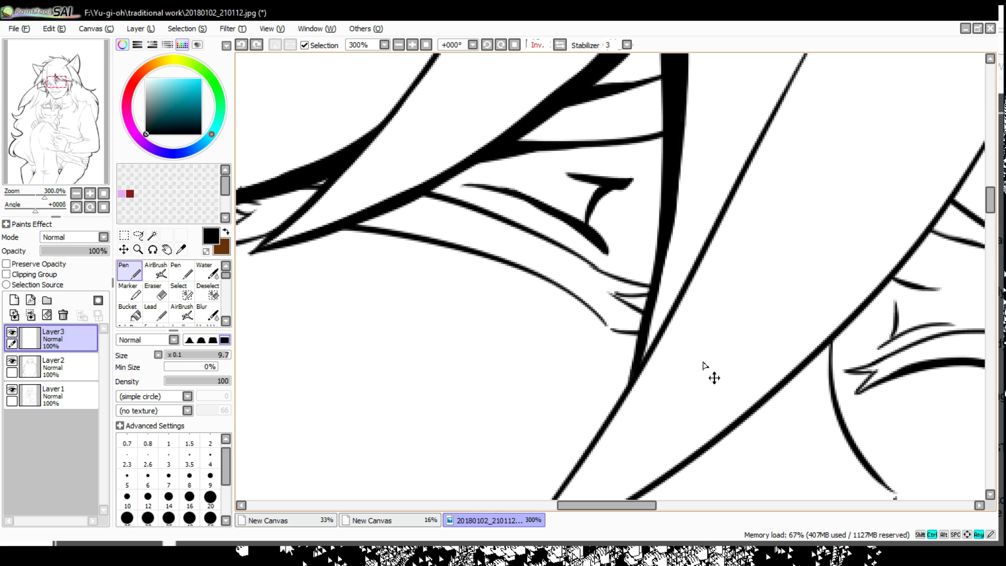
drag(648, 288, 517, 229)
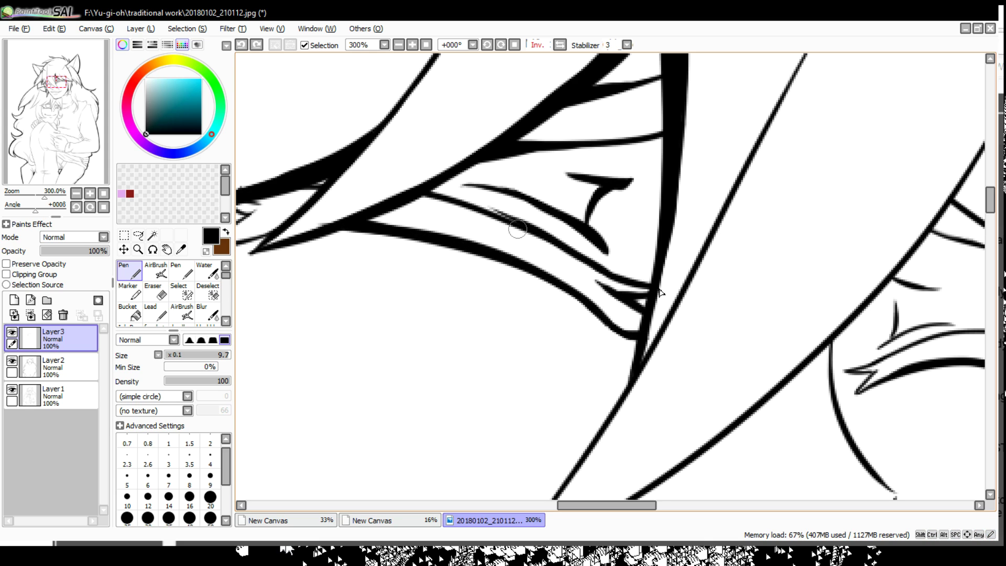
drag(330, 175, 555, 222)
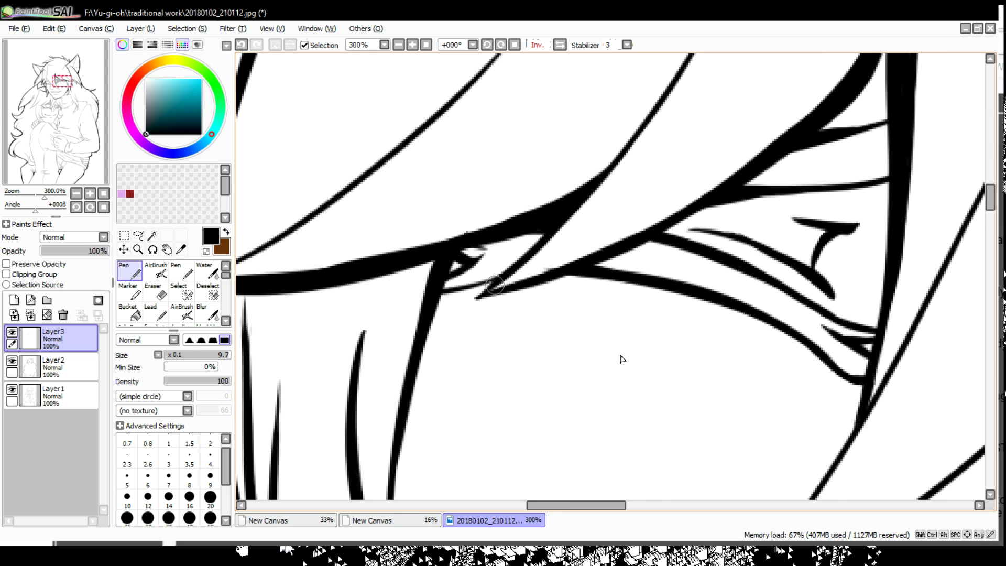
Thicken the tall edge of the large fringe strand beside the eye and erase its leftover thin line on the lower layers
scroll(605, 365, down, 2)
drag(606, 366, 650, 209)
key(e)
drag(518, 115, 547, 196)
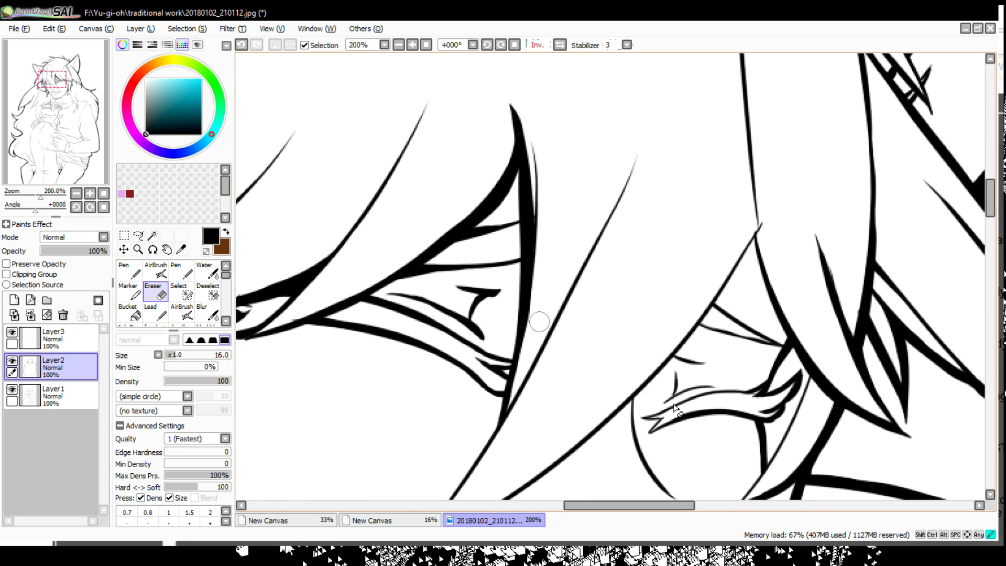
click(53, 396)
key(n)
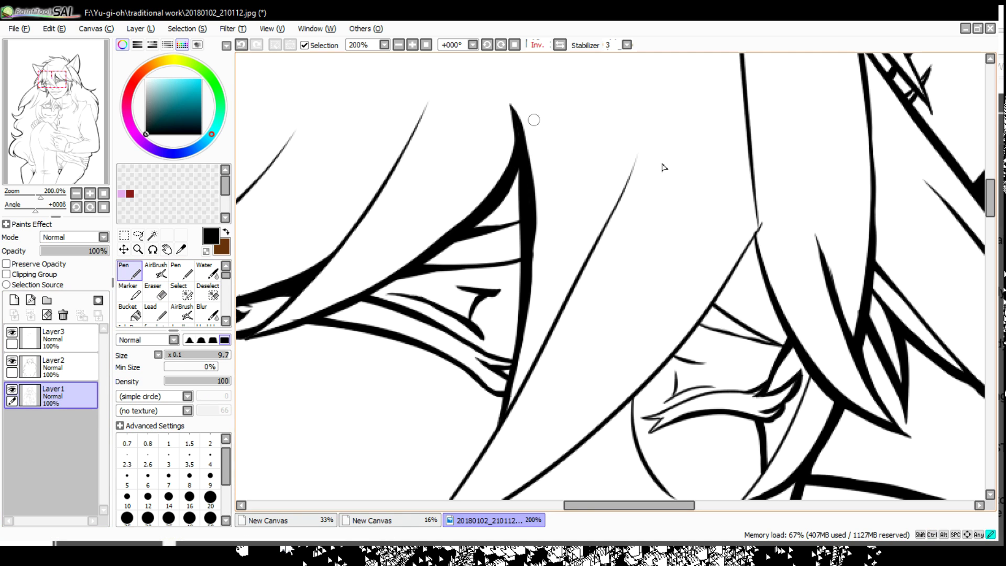
drag(533, 120, 526, 346)
Thicken the short curved hair line at the base of the large ear and the small tuft inside it on Layer2
drag(626, 292, 321, 404)
key(e)
mouse_move(478, 269)
mouse_down()
mouse_move(497, 265)
mouse_move(514, 366)
mouse_up()
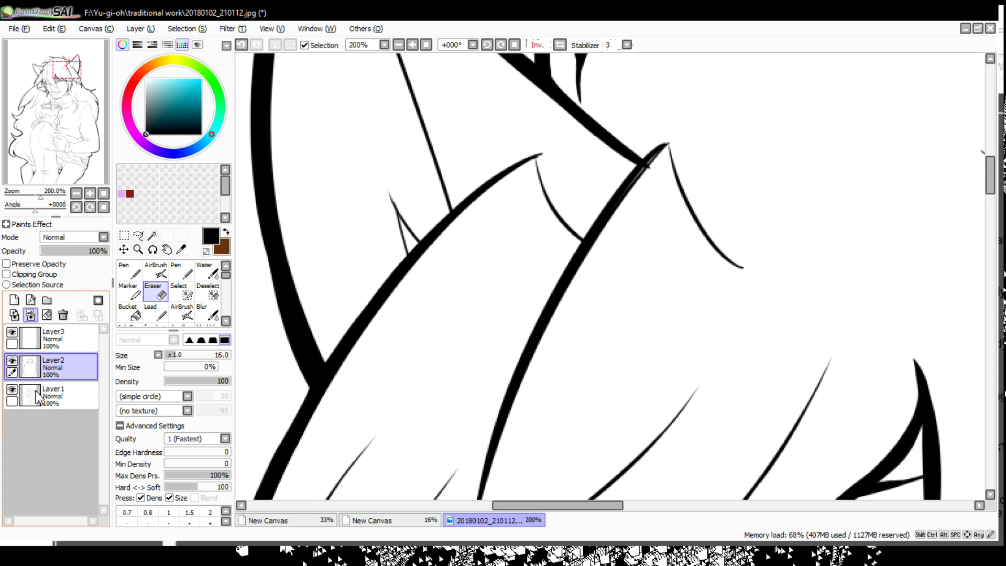
key(n)
drag(540, 155, 577, 231)
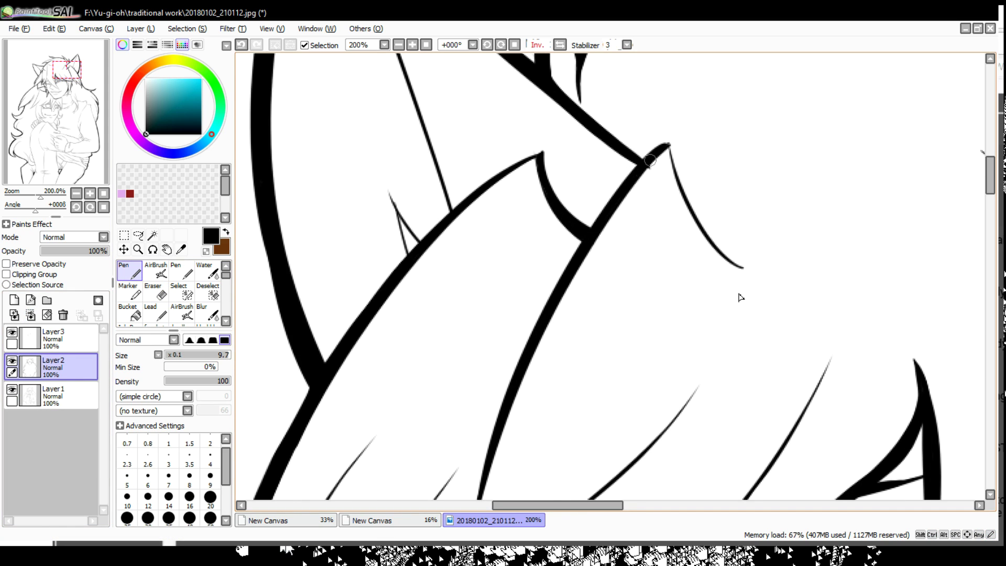
drag(415, 203, 484, 418)
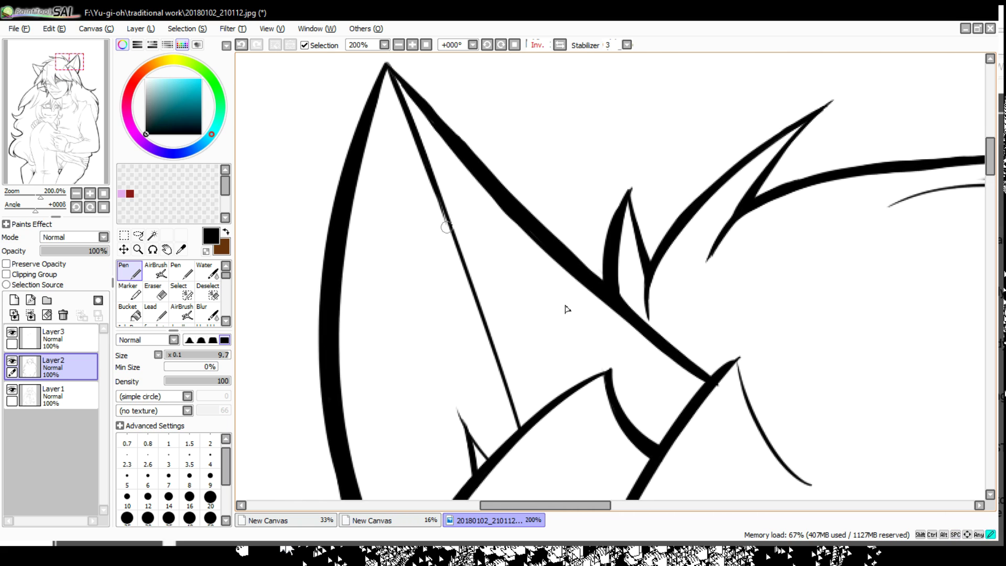
Thicken the long inner line of the large ear and clean up its doubled edge with the Eraser
mouse_move(422, 163)
mouse_down()
mouse_move(474, 282)
mouse_move(506, 423)
mouse_up()
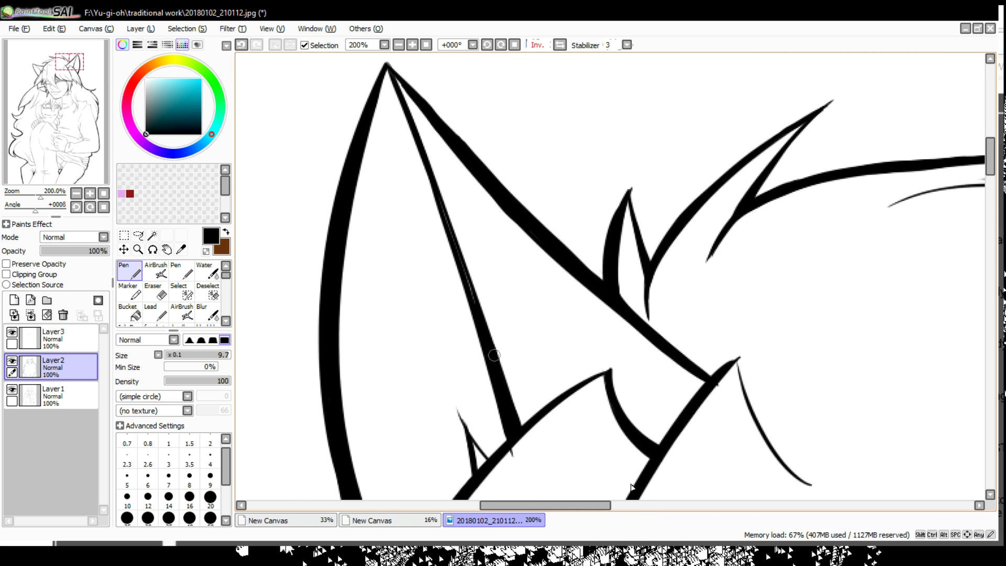
key(e)
drag(404, 134, 480, 388)
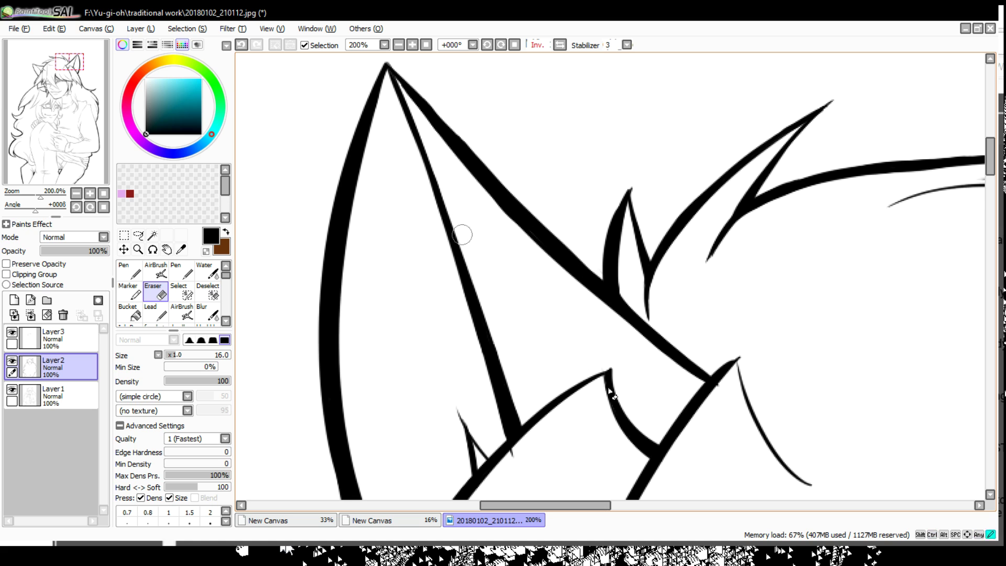
mouse_move(462, 235)
mouse_down()
mouse_move(527, 359)
mouse_move(254, 316)
mouse_up()
Thicken the curved line descending from the pointed hair tip beside the base of the large ear
key(n)
drag(631, 314, 661, 341)
drag(662, 342, 577, 203)
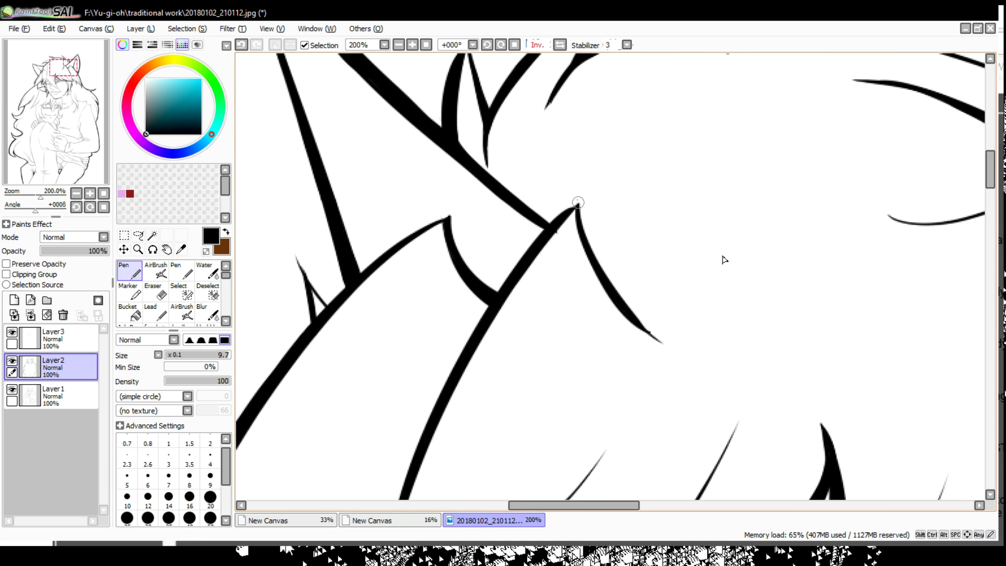
mouse_move(723, 259)
mouse_down()
mouse_move(881, 355)
mouse_move(674, 359)
mouse_move(797, 169)
mouse_move(760, 231)
mouse_move(781, 426)
mouse_up()
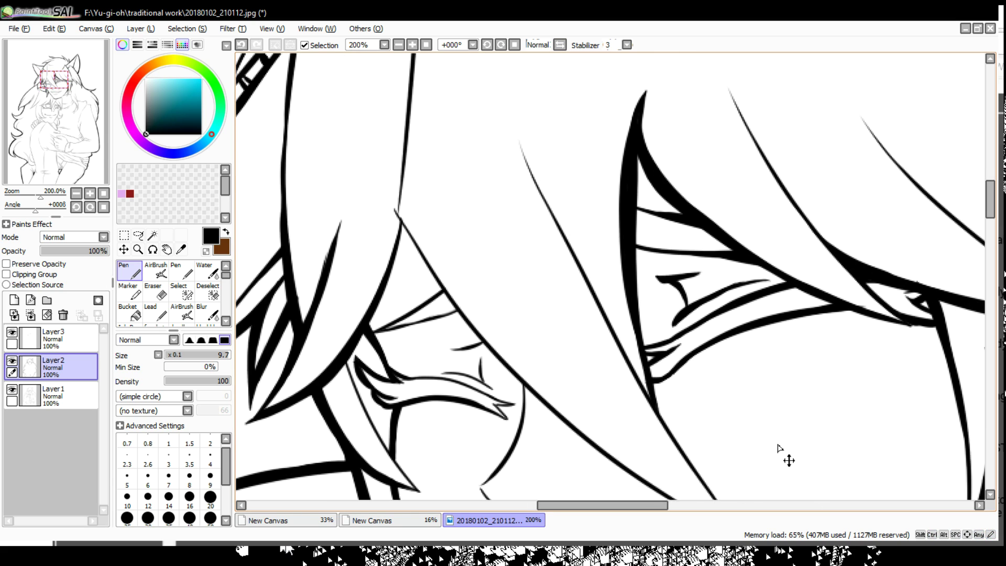
Thicken the edges of the long fringe strand crossing the face down to its tip above the mouth
drag(626, 379, 519, 146)
drag(723, 357, 655, 189)
drag(545, 204, 644, 356)
drag(582, 277, 655, 369)
drag(655, 369, 634, 361)
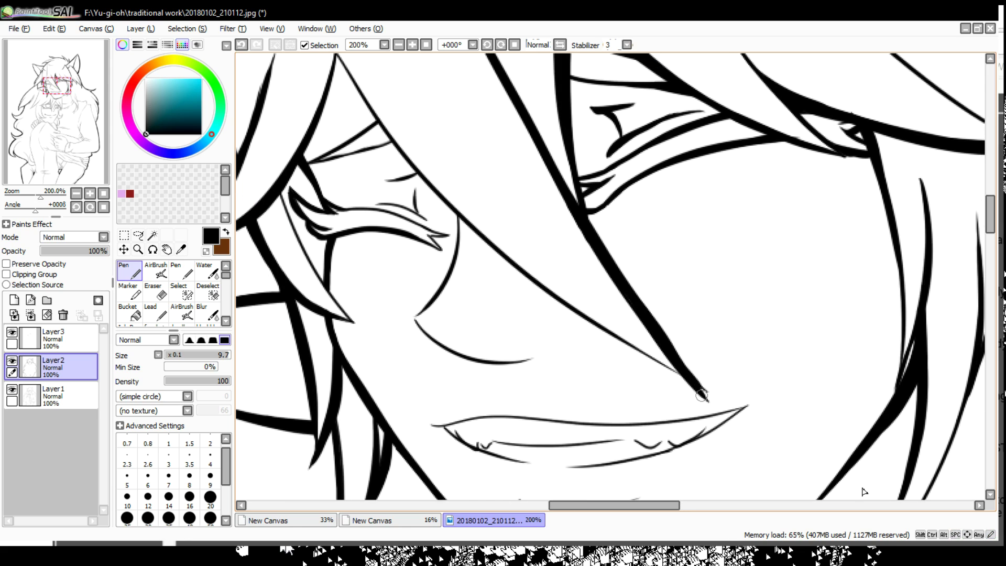
drag(508, 257, 705, 401)
drag(648, 359, 576, 314)
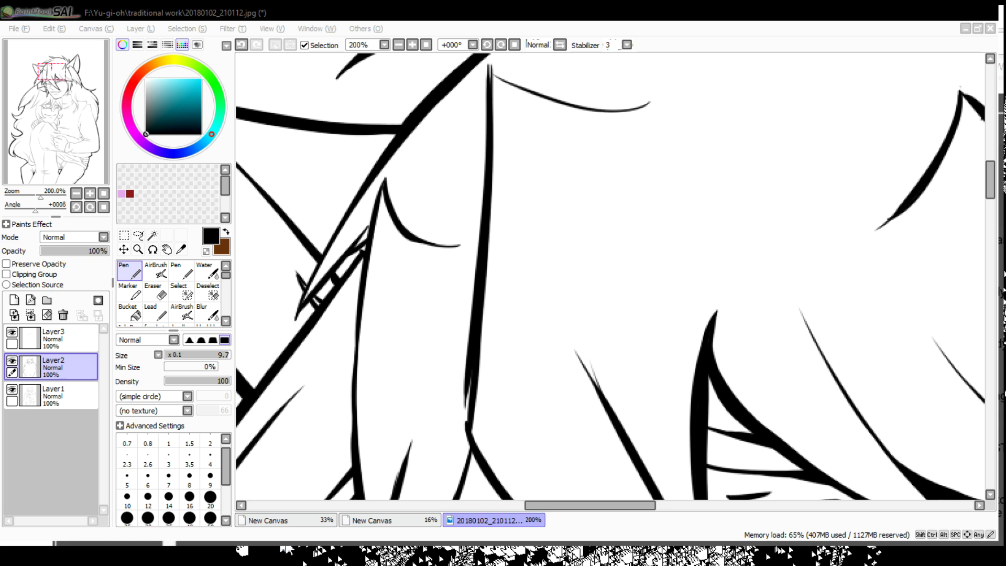
Thicken the shallow curved hair line branching from the top of the vertical fringe strand
drag(602, 235, 595, 449)
drag(584, 299, 616, 322)
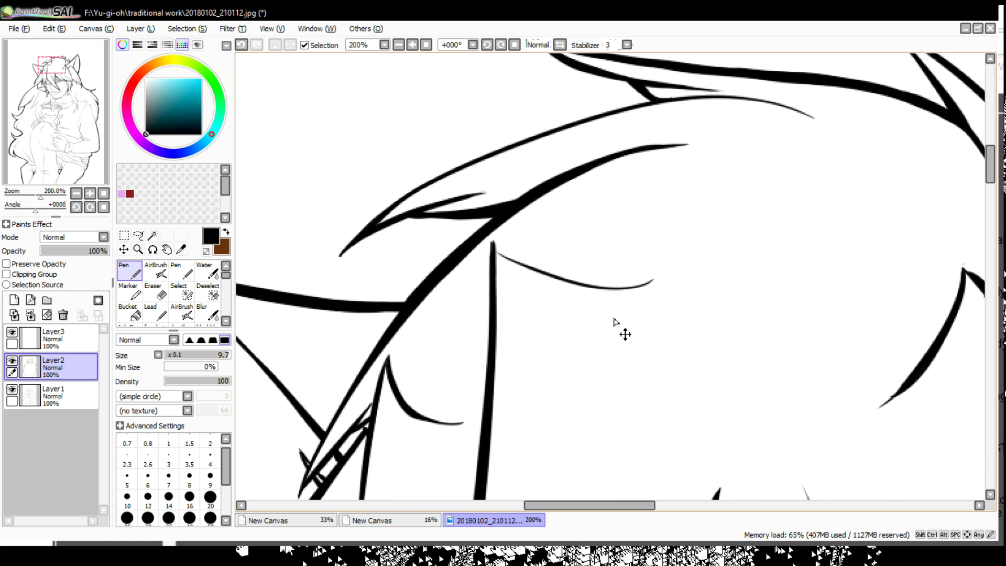
drag(653, 282, 494, 244)
drag(595, 283, 546, 236)
Thicken the inner edge of the long hair lock that hangs beside the neck
scroll(546, 236, down, 1)
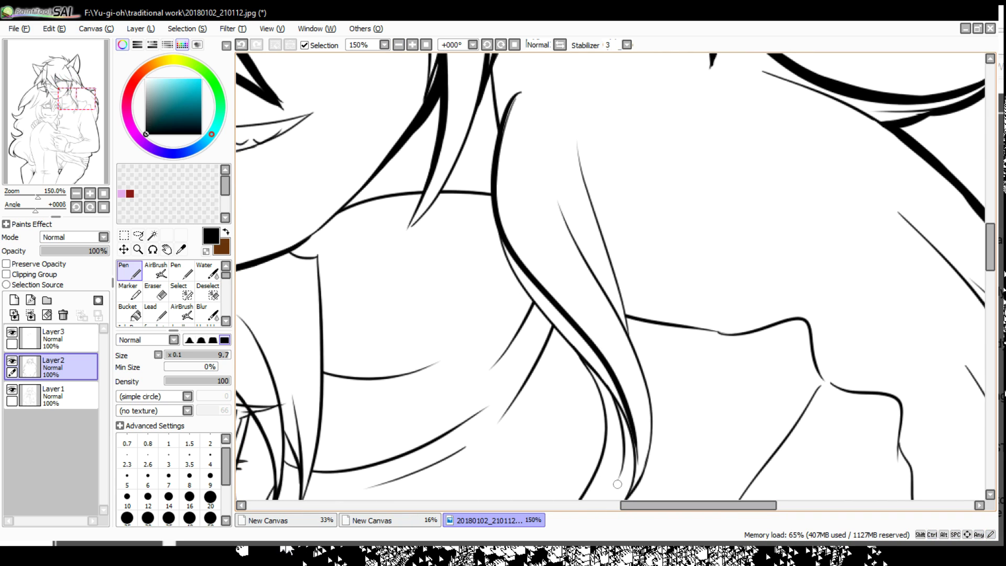
drag(523, 88, 488, 210)
drag(636, 205, 609, 189)
mouse_move(482, 91)
mouse_down()
mouse_move(562, 354)
mouse_move(478, 220)
mouse_up()
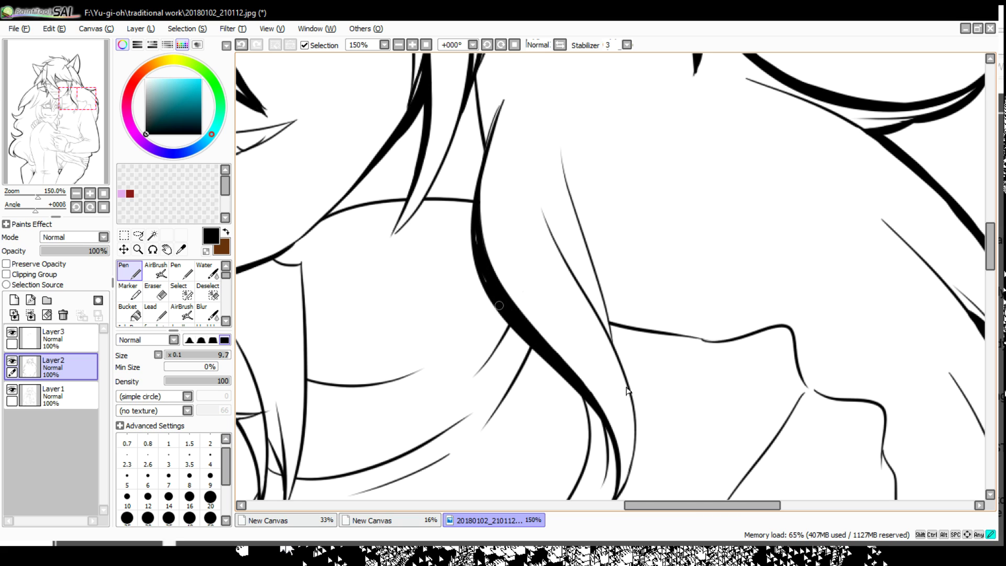
Erase the doubled line at the upper tip of the long lock beside the neck
scroll(499, 305, up, 2)
key(e)
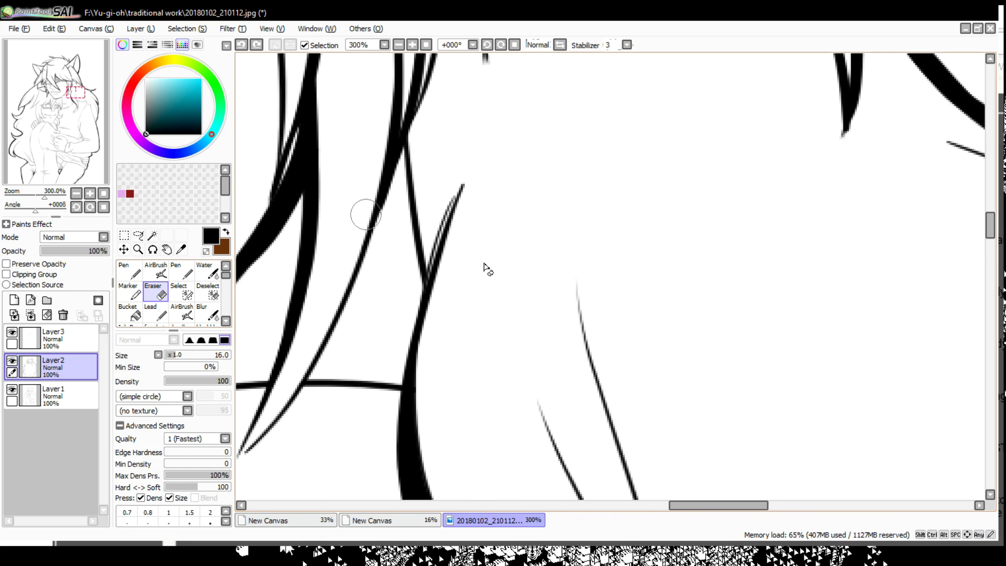
drag(461, 186, 444, 335)
drag(445, 373, 497, 321)
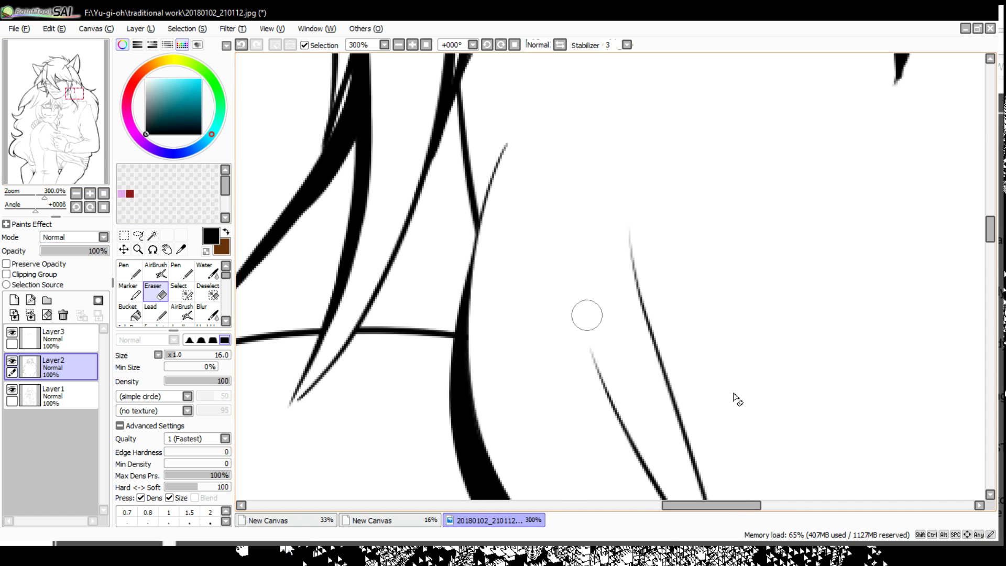
Thicken the lower strand lines of the long lock where they converge above the shoulder
scroll(733, 394, down, 1)
key(n)
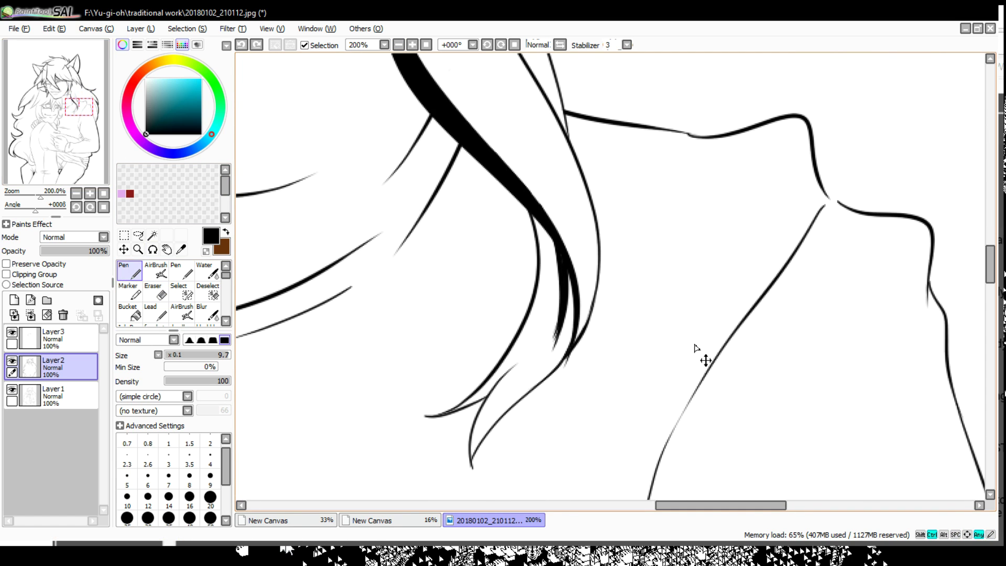
scroll(697, 315, up, 3)
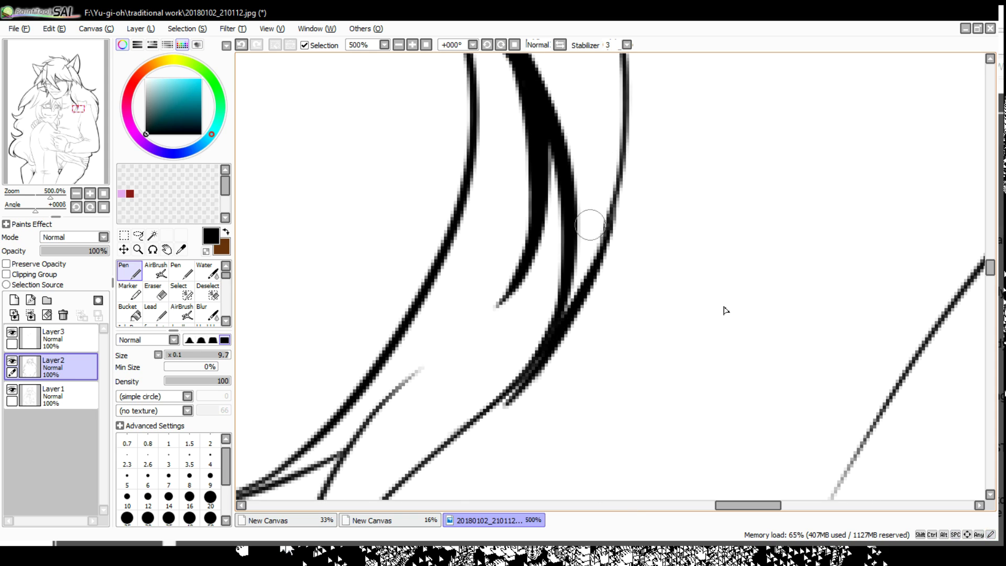
drag(591, 224, 429, 269)
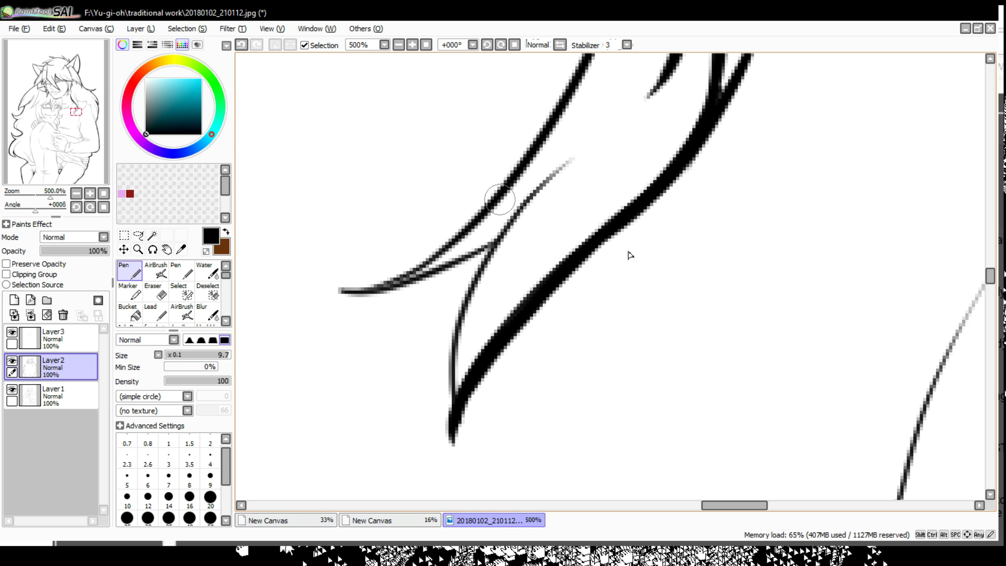
Thicken the forked, curled tips at the lower end of the long lock, redoing poor strokes and trimming them with the Eraser
drag(500, 199, 454, 435)
key(ctrl+z)
drag(442, 382, 522, 429)
mouse_move(568, 296)
mouse_down()
mouse_move(456, 335)
mouse_move(622, 191)
mouse_up()
key(ctrl+z)
drag(577, 235, 366, 472)
mouse_move(503, 131)
mouse_down()
mouse_move(442, 450)
mouse_move(545, 470)
mouse_move(460, 252)
mouse_move(456, 281)
mouse_up()
key(e)
drag(419, 356, 325, 429)
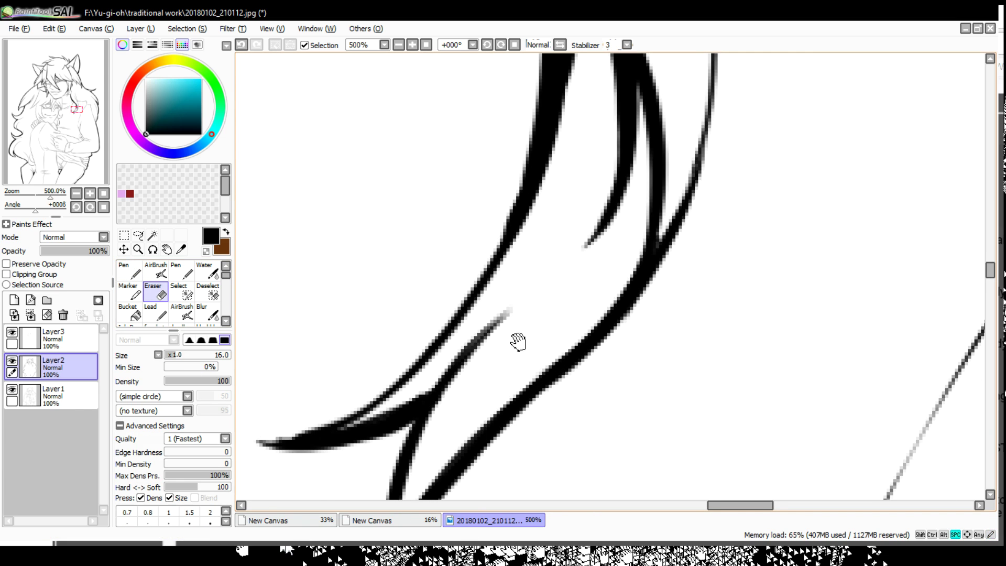
Thicken the outer edge of the long lock from its curled end up over the shoulder
mouse_move(518, 342)
mouse_down()
mouse_move(449, 117)
mouse_move(489, 67)
mouse_move(545, 440)
mouse_up()
scroll(489, 67, down, 2)
key(n)
mouse_move(621, 403)
mouse_down()
mouse_move(561, 287)
mouse_move(476, 443)
mouse_up()
mouse_move(609, 351)
mouse_down()
mouse_move(627, 210)
mouse_move(671, 372)
mouse_move(604, 478)
mouse_up()
scroll(530, 65, down, 8)
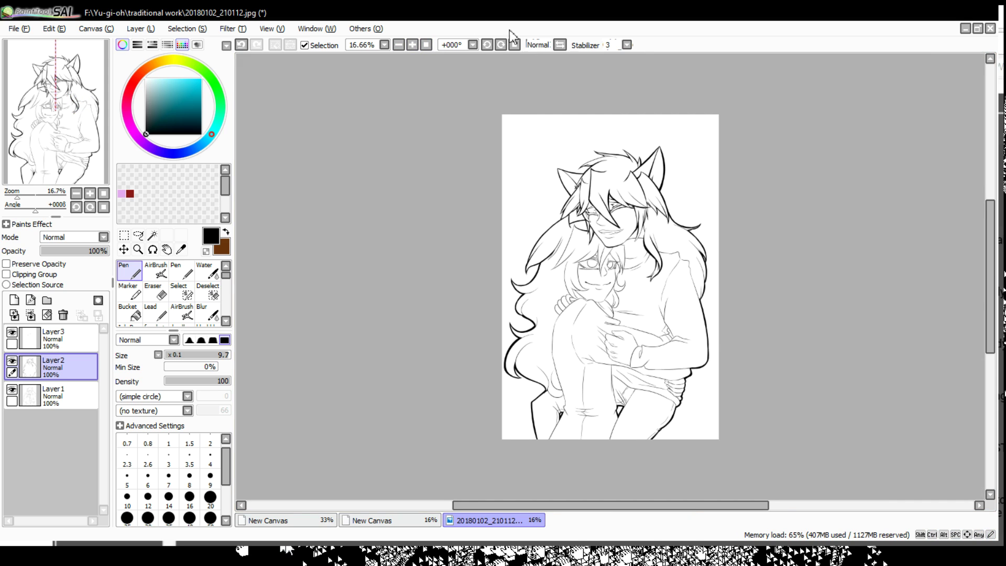
Thicken the short thin strand beside the long lock's outer edge, redoing the stroke in a mirrored view
scroll(602, 236, up, 7)
mouse_move(603, 236)
mouse_down()
mouse_move(714, 135)
mouse_move(611, 231)
mouse_up()
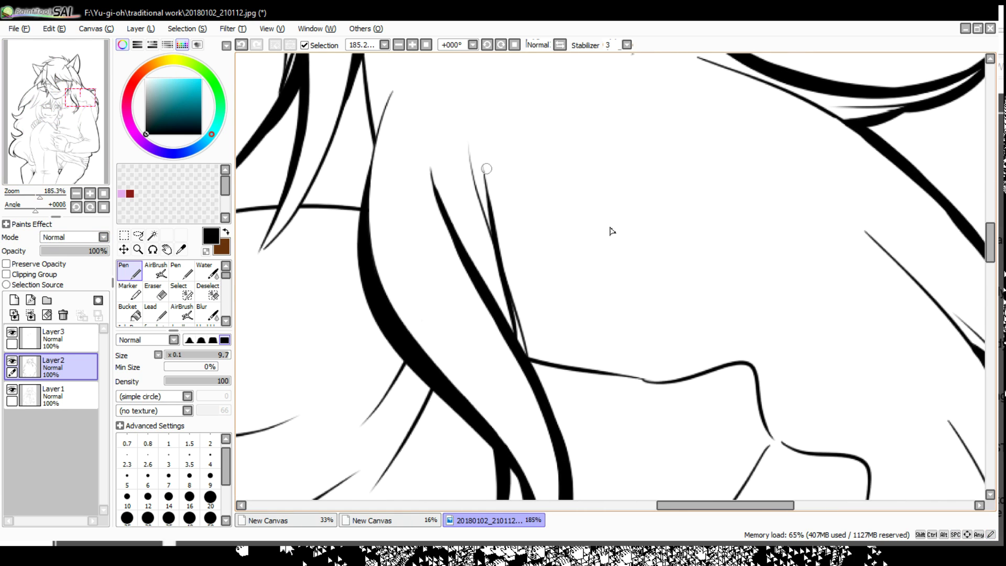
drag(644, 467, 678, 283)
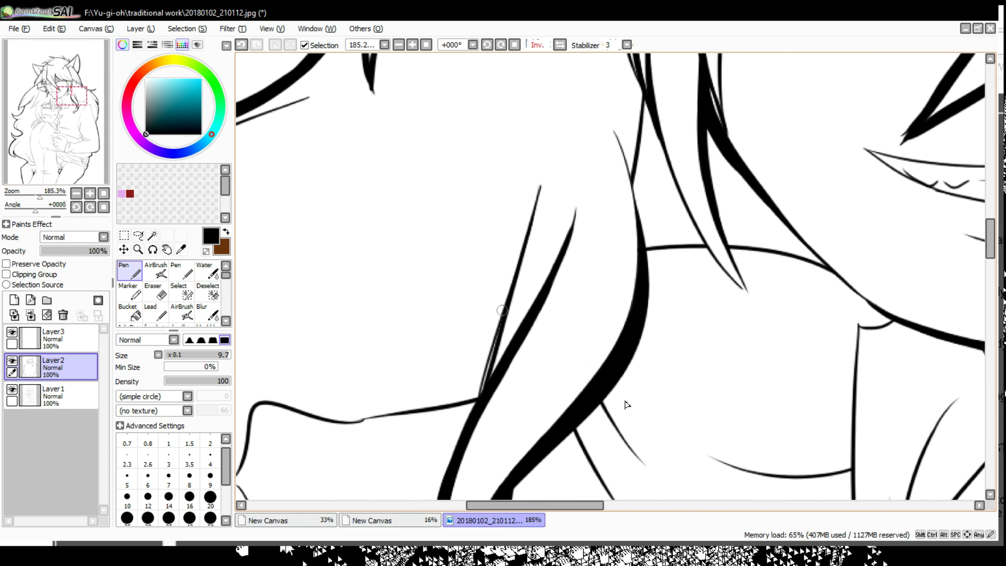
key(ctrl+z)
drag(537, 170, 478, 385)
Thicken the upper tip of the long lock and the nose bridge line on the face
drag(695, 147, 668, 269)
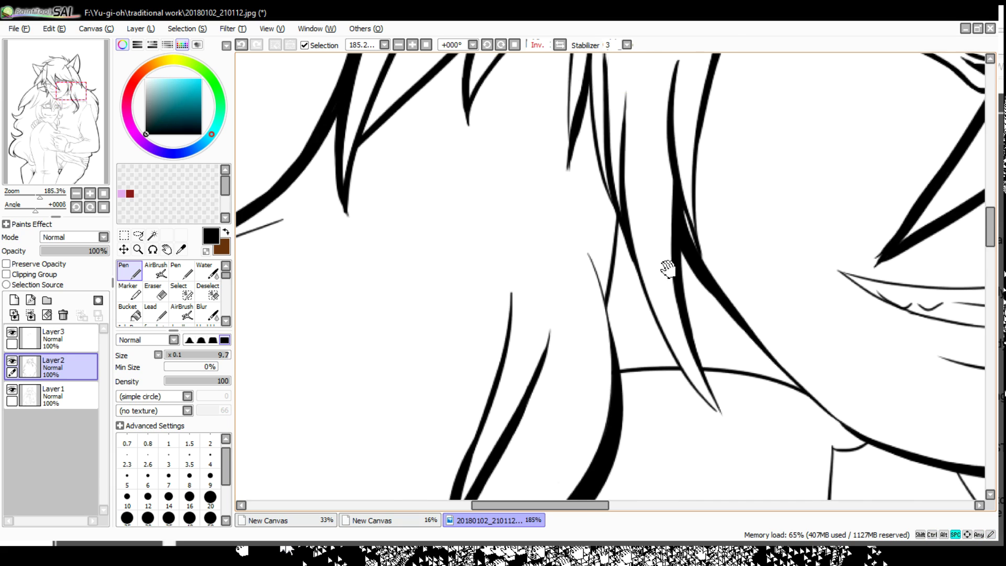
drag(728, 313, 640, 220)
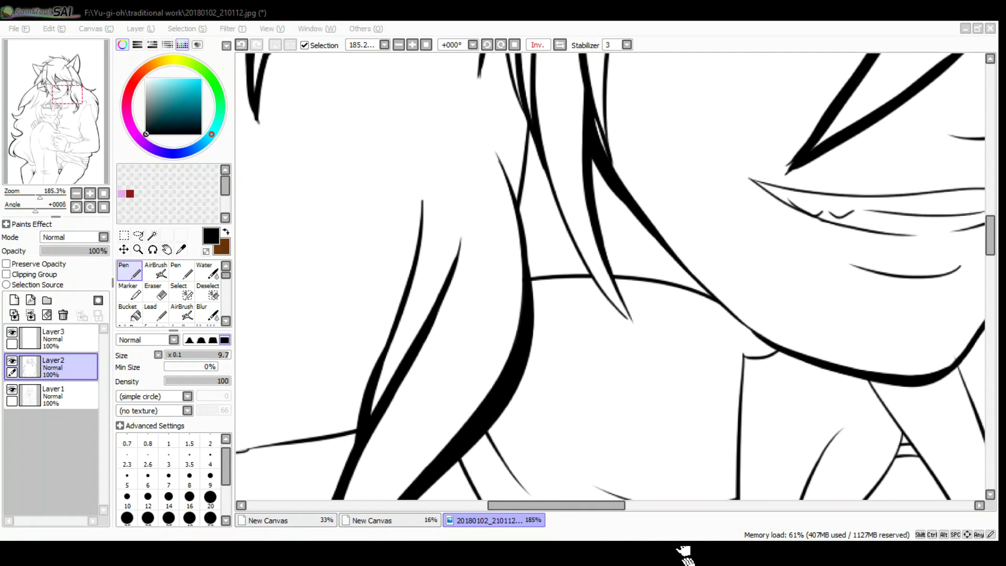
mouse_move(636, 180)
mouse_down()
mouse_move(427, 416)
mouse_move(319, 447)
mouse_move(449, 314)
mouse_move(650, 319)
mouse_move(697, 305)
mouse_up()
drag(535, 410, 605, 436)
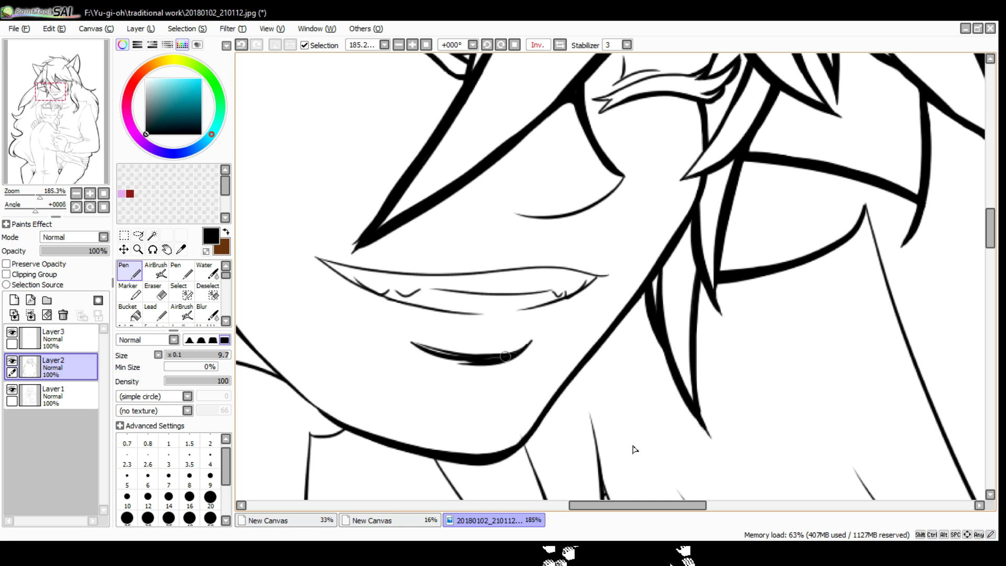
Thicken the curved line beneath the lower lip and trim its end with the Eraser
drag(404, 338, 537, 334)
key(e)
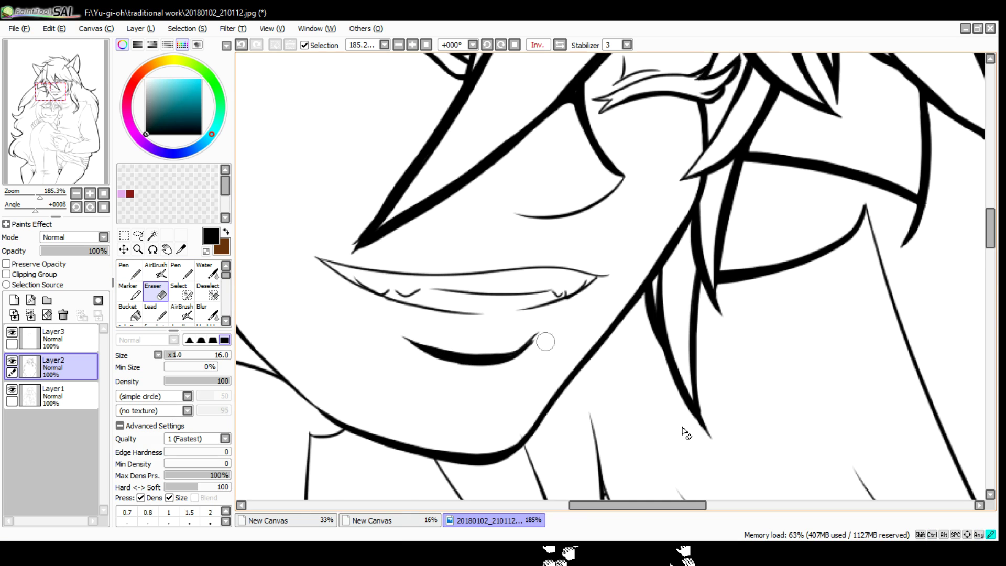
scroll(511, 367, down, 3)
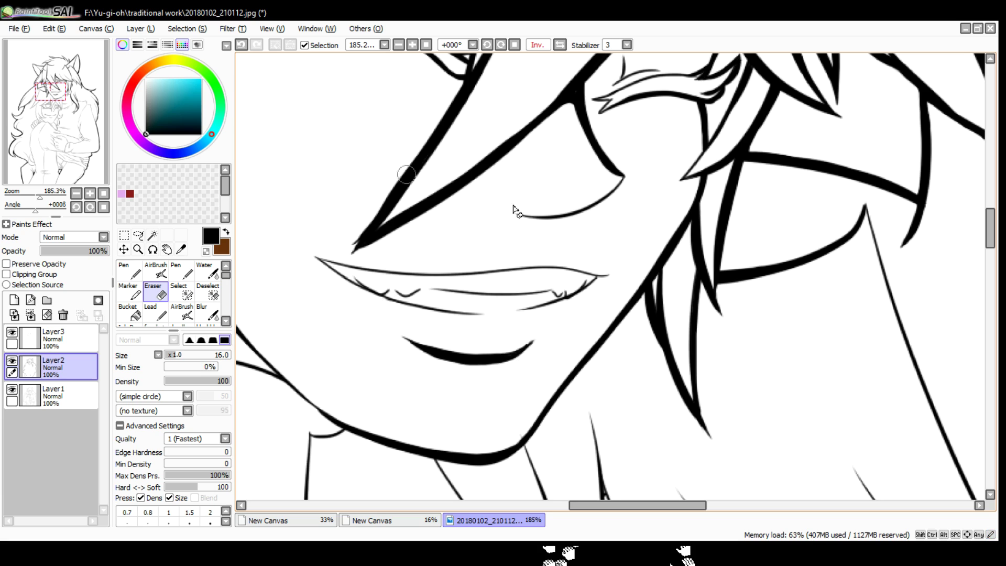
Thicken the inner line of the smaller ear where it meets the hair, replacing the first stroke
drag(367, 157, 391, 321)
scroll(392, 320, up, 4)
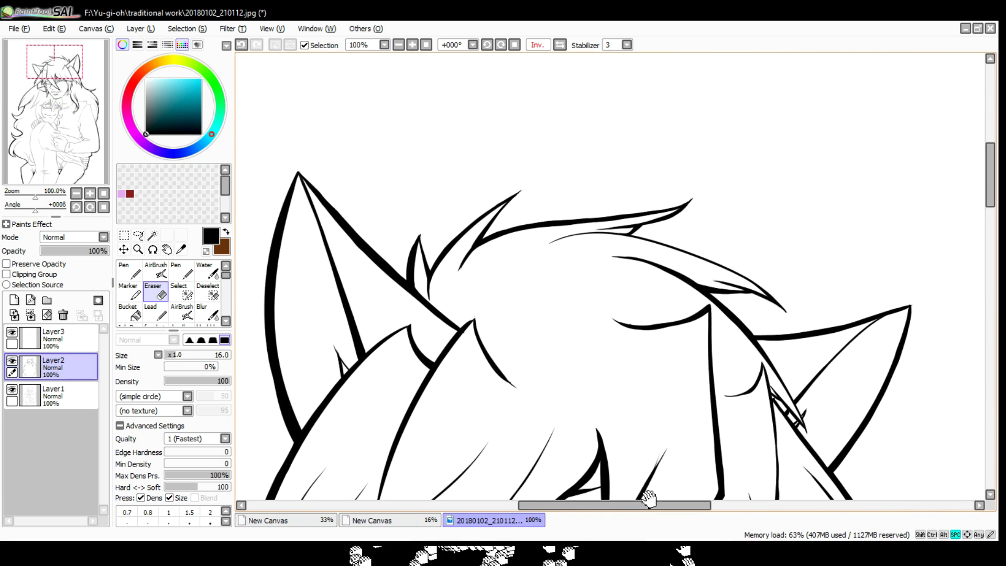
key(n)
drag(469, 165, 381, 262)
key(ctrl+z)
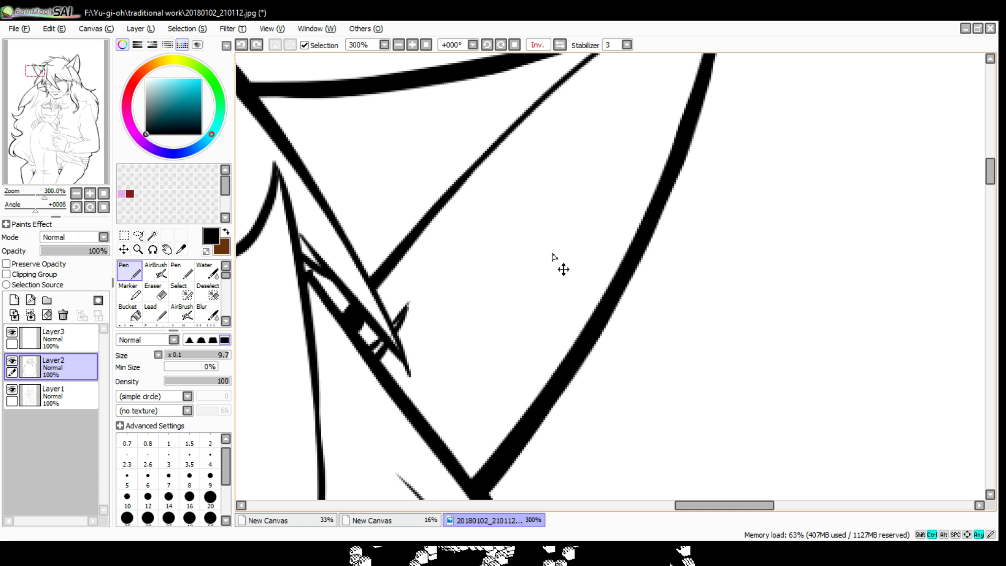
drag(464, 185, 375, 298)
drag(425, 229, 368, 334)
key(e)
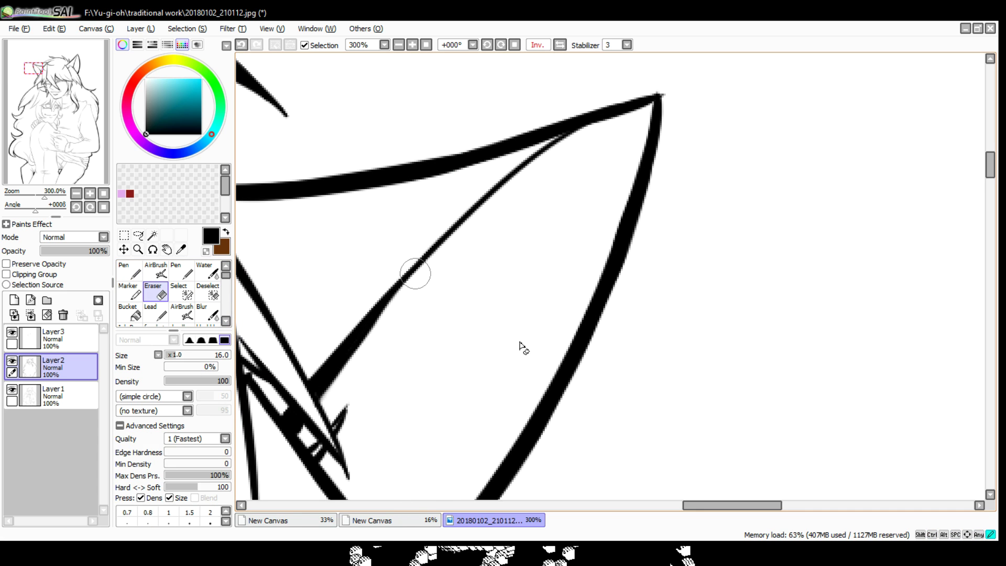
mouse_move(519, 348)
mouse_down()
mouse_move(416, 511)
mouse_move(536, 251)
mouse_move(598, 433)
mouse_up()
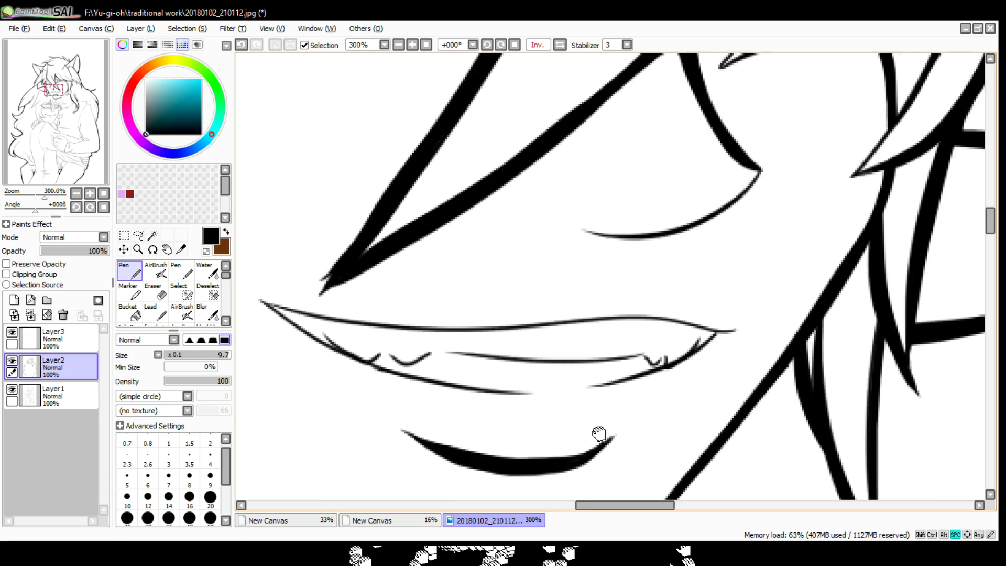
Thicken the mouth corners and the small teeth lines of the upper character's smile with the Pen
key(n)
drag(541, 381, 530, 393)
drag(529, 393, 631, 384)
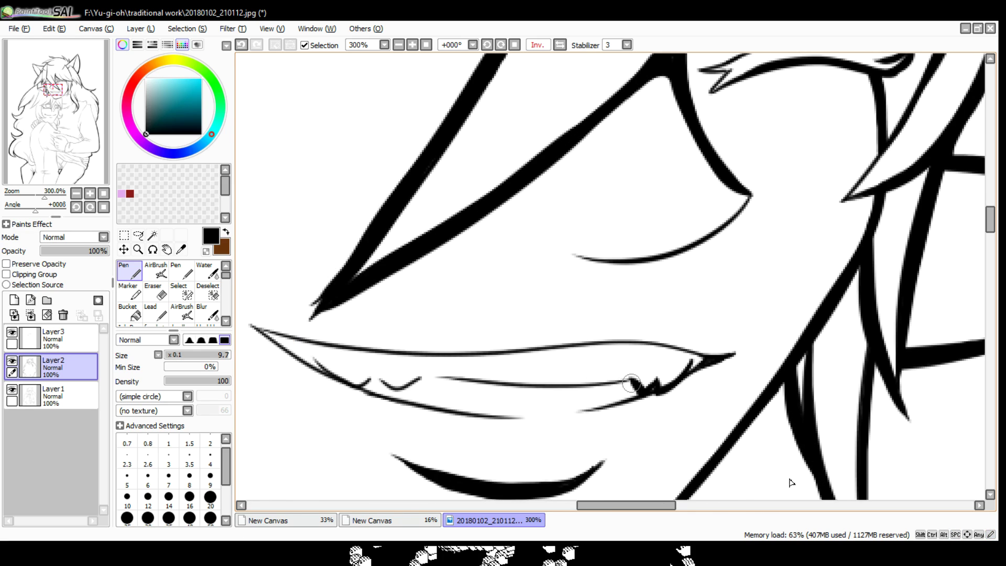
mouse_move(473, 378)
mouse_down()
mouse_move(330, 390)
mouse_move(314, 367)
mouse_up()
drag(380, 450, 412, 477)
mouse_move(346, 388)
mouse_down()
mouse_move(294, 353)
mouse_move(375, 360)
mouse_up()
Thicken the short line joining the jaw to the neck and erase the overshoot at its corner
mouse_move(460, 463)
mouse_down()
mouse_move(517, 366)
mouse_move(585, 324)
mouse_up()
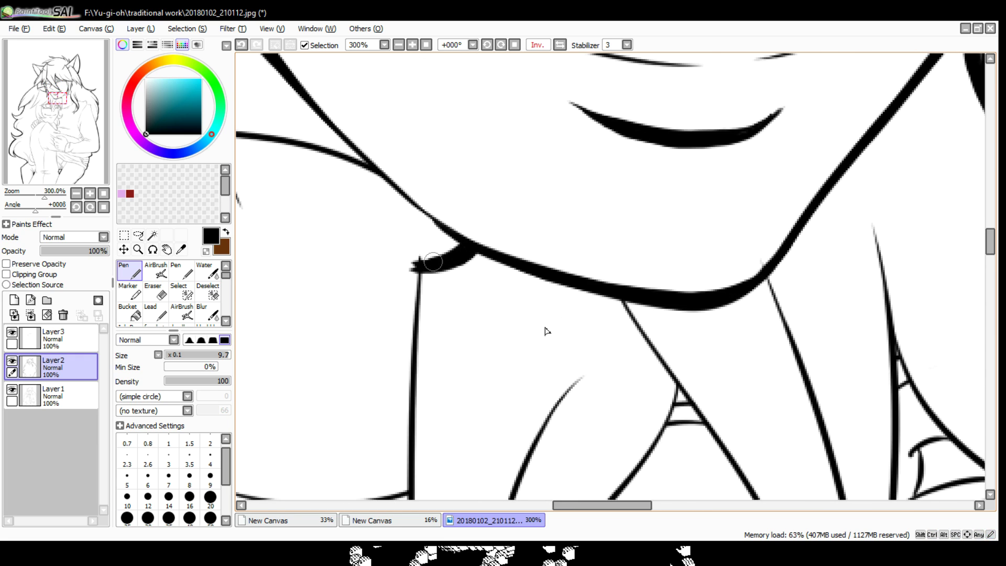
key(e)
mouse_move(432, 261)
mouse_down()
mouse_move(411, 276)
mouse_move(419, 259)
mouse_up()
key(n)
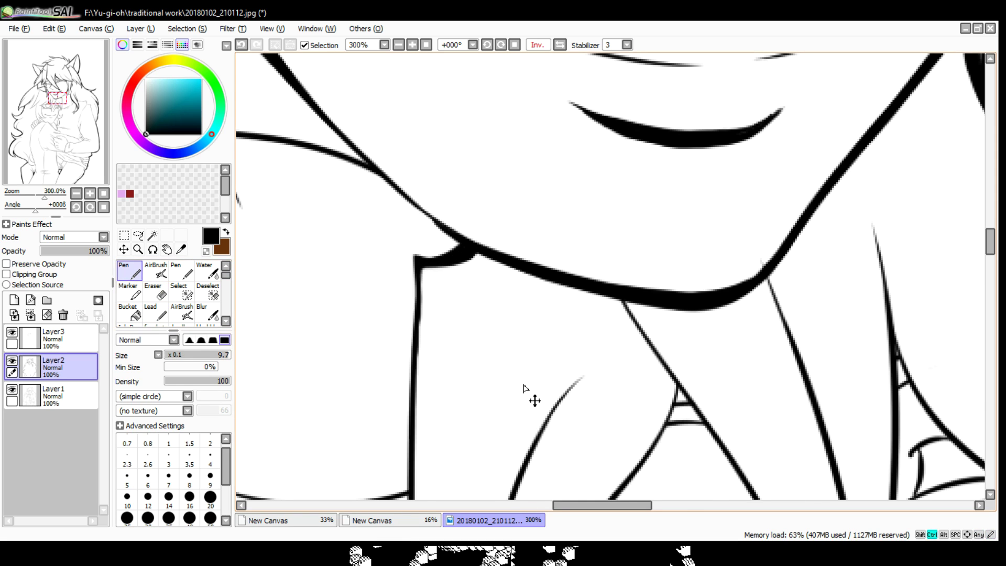
Thicken the hair strands beside the lower character's narrower eye with the Pen
drag(526, 389, 519, 52)
mouse_move(469, 285)
mouse_down()
mouse_move(448, 341)
mouse_move(438, 472)
mouse_up()
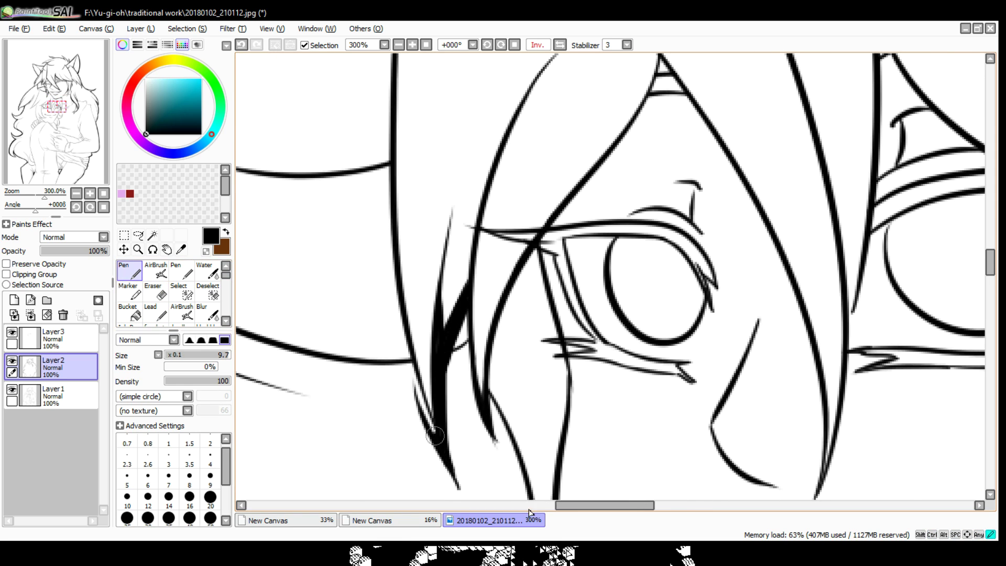
drag(403, 267, 419, 445)
mouse_move(472, 314)
mouse_down()
mouse_move(451, 309)
mouse_move(349, 427)
mouse_up()
mouse_move(544, 152)
mouse_down()
mouse_move(512, 251)
mouse_move(451, 341)
mouse_move(399, 461)
mouse_move(438, 348)
mouse_up()
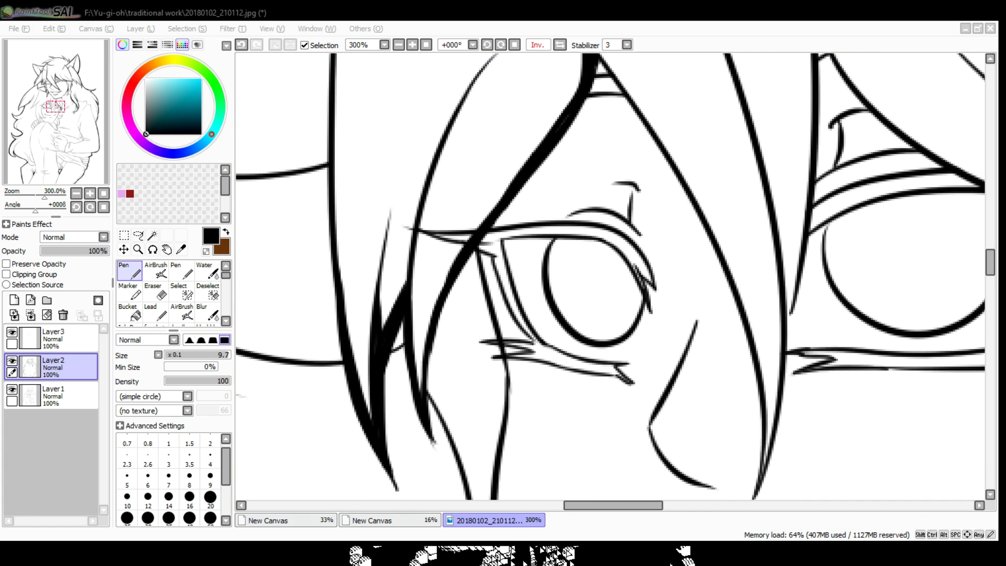
Thicken the long fringe strands running from the upper character's chin down between the lower character's eyes
mouse_move(682, 210)
mouse_down()
mouse_move(602, 341)
mouse_move(471, 372)
mouse_up()
mouse_move(315, 152)
mouse_down()
mouse_move(382, 227)
mouse_move(533, 490)
mouse_up()
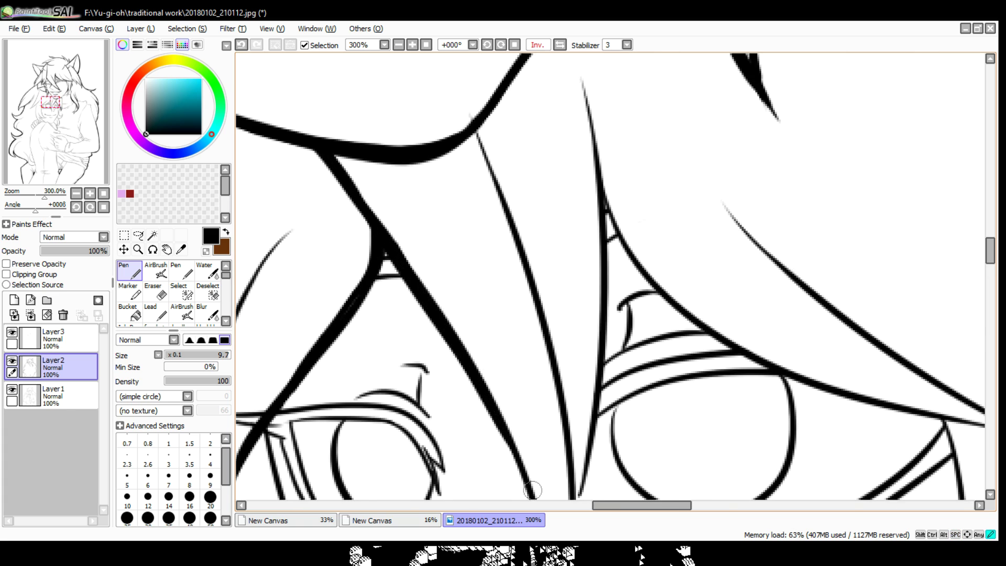
drag(524, 367, 503, 273)
drag(461, 147, 530, 322)
drag(675, 57, 551, 240)
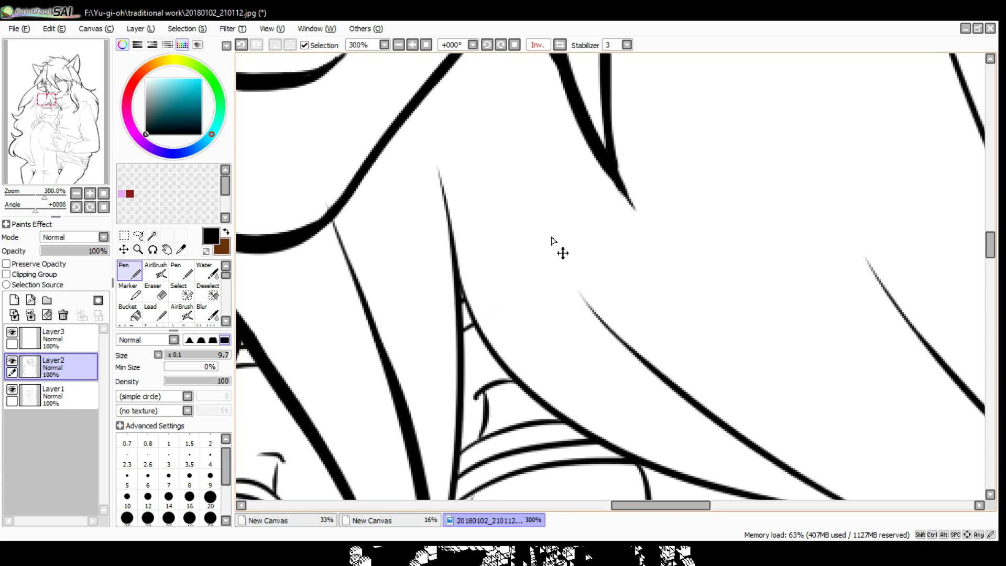
mouse_move(437, 167)
mouse_down()
mouse_move(464, 366)
mouse_move(451, 498)
mouse_up()
drag(576, 419, 592, 210)
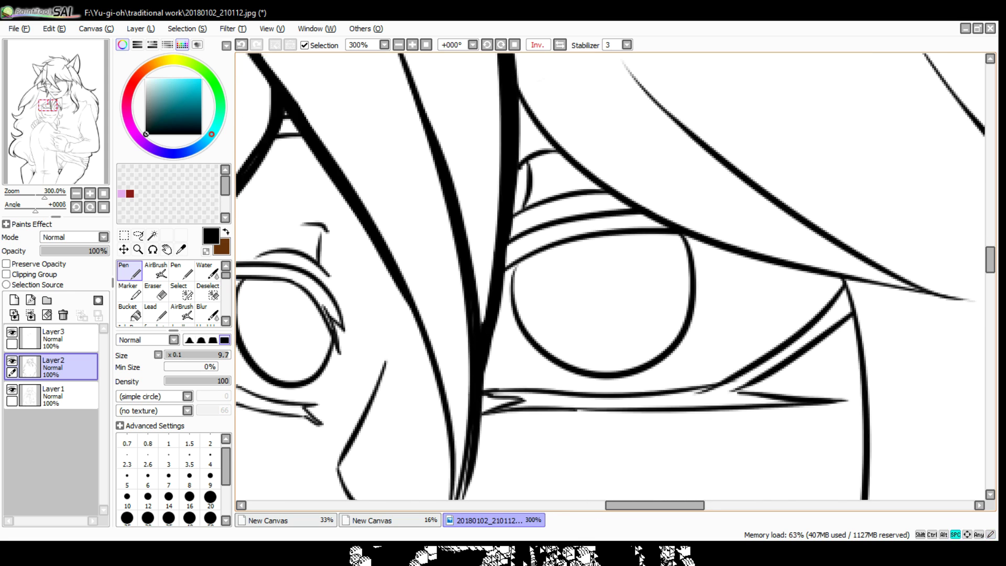
Restore the unmirrored canvas view and thicken the hair edge and small crease above the lower character's larger eye
key(minus)
key(minus)
key(Home)
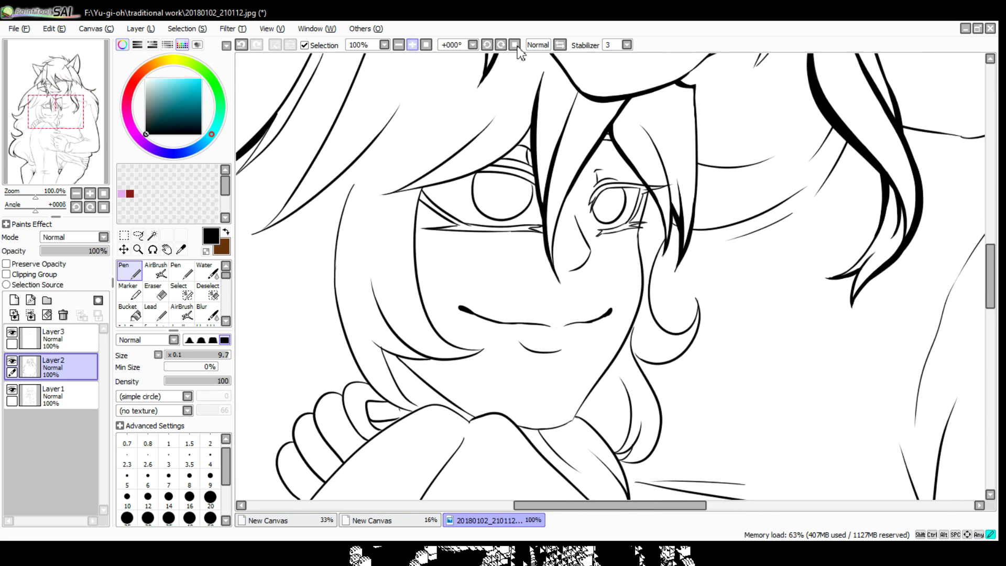
scroll(545, 101, up, 4)
drag(546, 101, 753, 325)
mouse_move(597, 246)
mouse_down()
mouse_move(569, 345)
mouse_move(583, 263)
mouse_move(569, 388)
mouse_move(513, 456)
mouse_move(521, 440)
mouse_move(467, 420)
mouse_move(407, 434)
mouse_move(440, 386)
mouse_move(476, 420)
mouse_up()
scroll(577, 315, down, 5)
drag(514, 449, 470, 318)
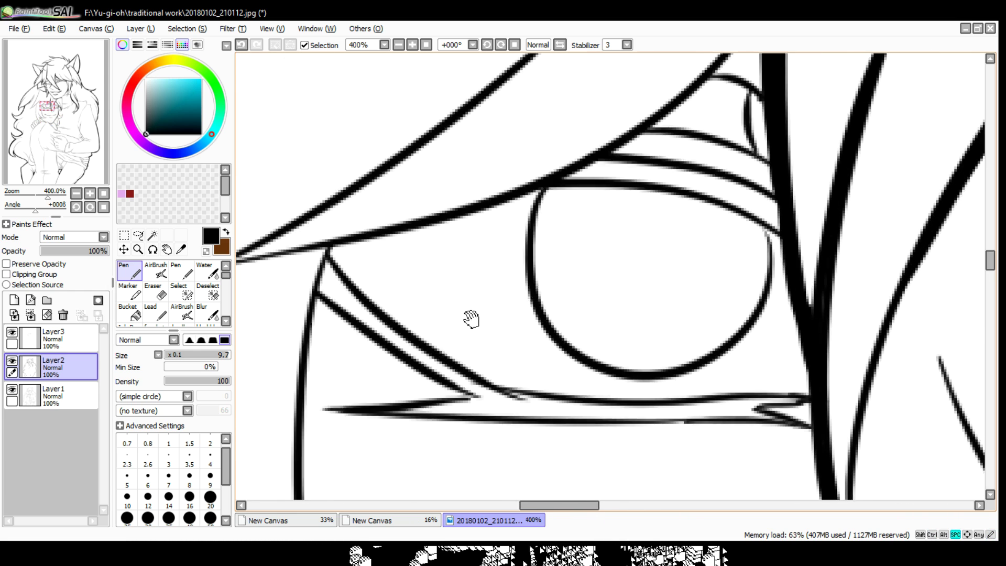
scroll(471, 318, down, 1)
mouse_move(596, 387)
mouse_down()
mouse_move(656, 376)
mouse_move(675, 393)
mouse_move(491, 378)
mouse_up()
drag(579, 361, 614, 359)
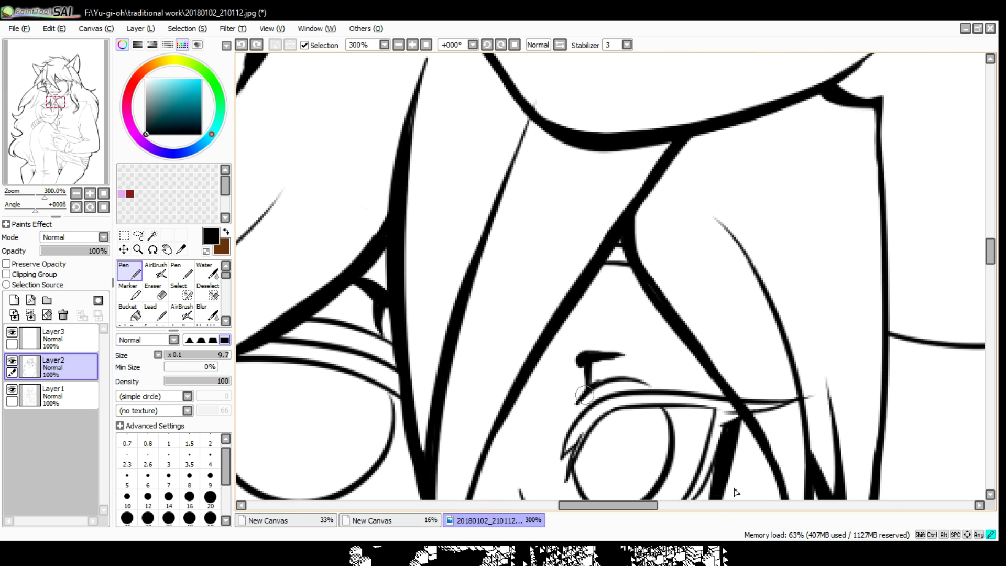
Thicken the small lines above the narrower eye and fill out the underside of the nose
drag(583, 394, 592, 377)
mouse_move(379, 324)
mouse_down()
mouse_move(460, 353)
mouse_move(508, 460)
mouse_move(708, 467)
mouse_move(456, 386)
mouse_move(709, 458)
mouse_up()
key(ctrl+z)
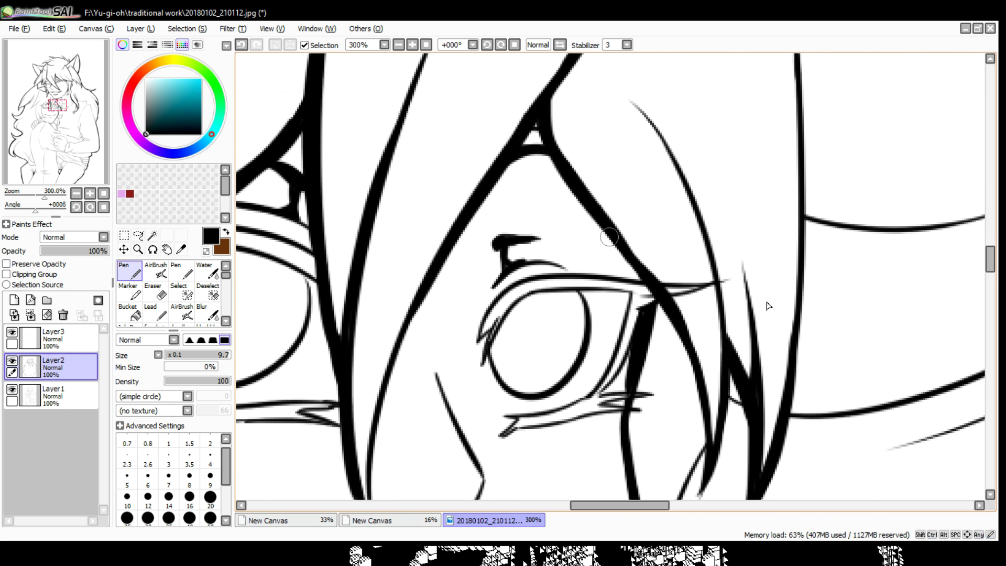
drag(609, 237, 545, 141)
mouse_move(438, 454)
mouse_down()
mouse_move(499, 405)
mouse_move(569, 271)
mouse_up()
drag(611, 338, 542, 405)
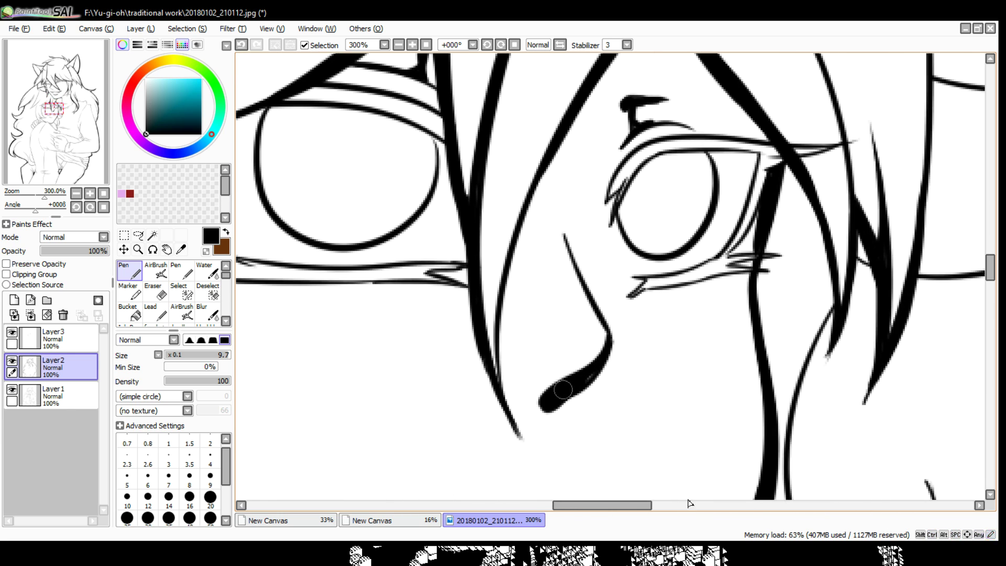
Thicken the outer corner lines of the larger eye and the long cheek line running down from it
drag(689, 503, 483, 352)
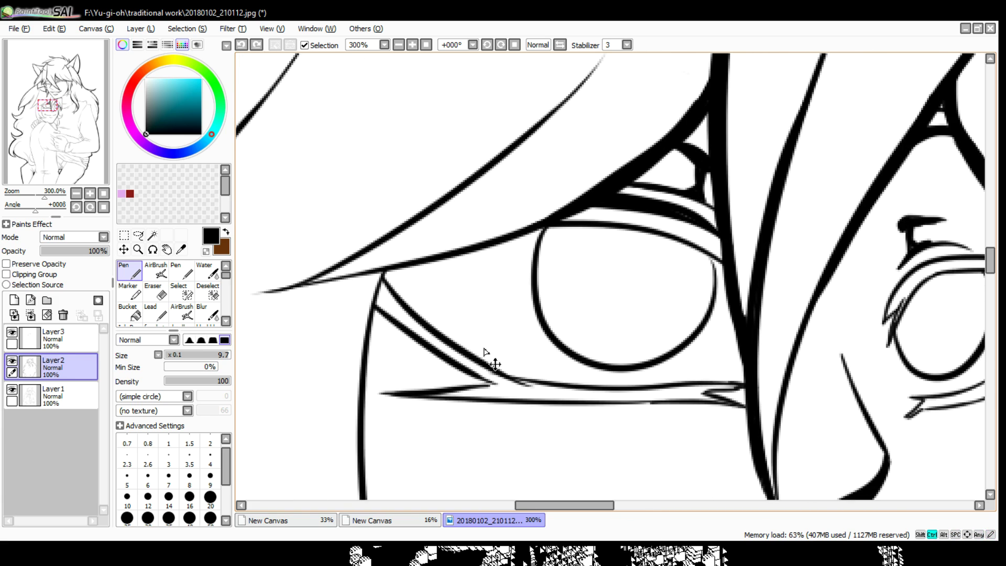
drag(385, 272, 522, 380)
drag(474, 399, 540, 405)
mouse_move(453, 286)
mouse_down()
mouse_move(427, 464)
mouse_move(420, 281)
mouse_up()
key(ctrl+z)
drag(580, 467, 571, 341)
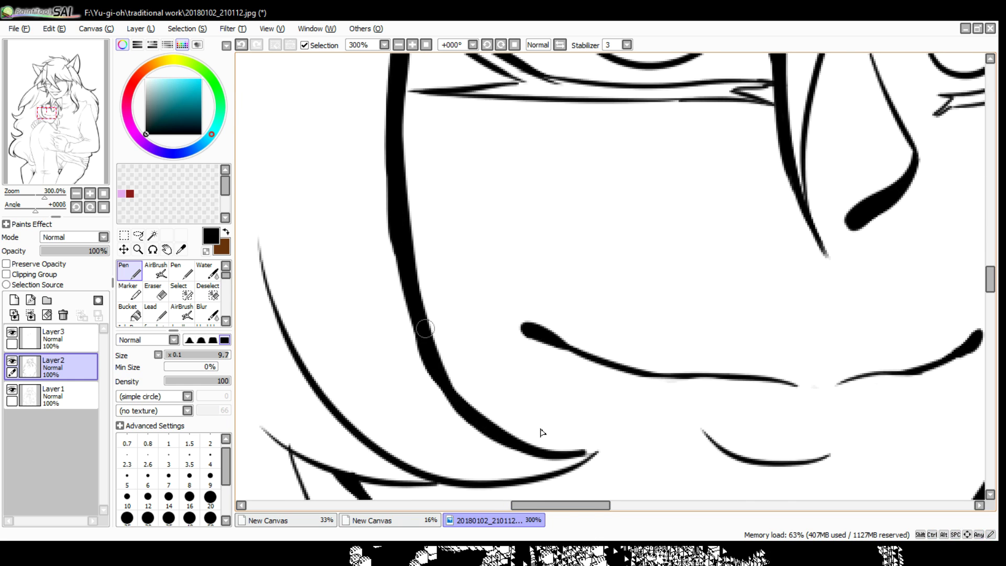
Smooth the heavy lower curve of the cheek line with the Eraser
key(e)
scroll(476, 252, up, 5)
scroll(511, 179, down, 6)
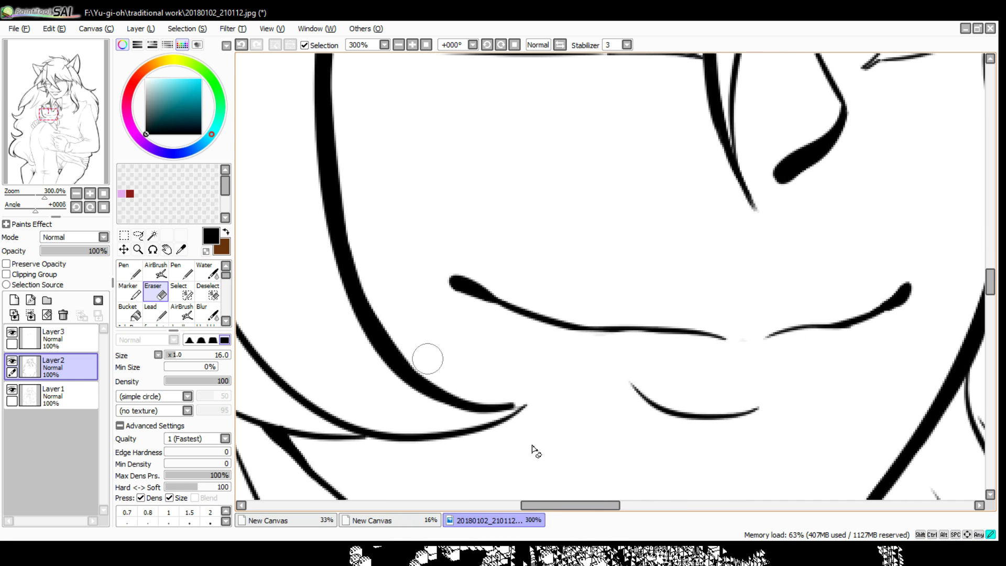
scroll(450, 452, down, 2)
Thicken the upper jaw line and the short hair strands it meets beneath the cheek with the Pen
key(n)
drag(431, 378, 415, 344)
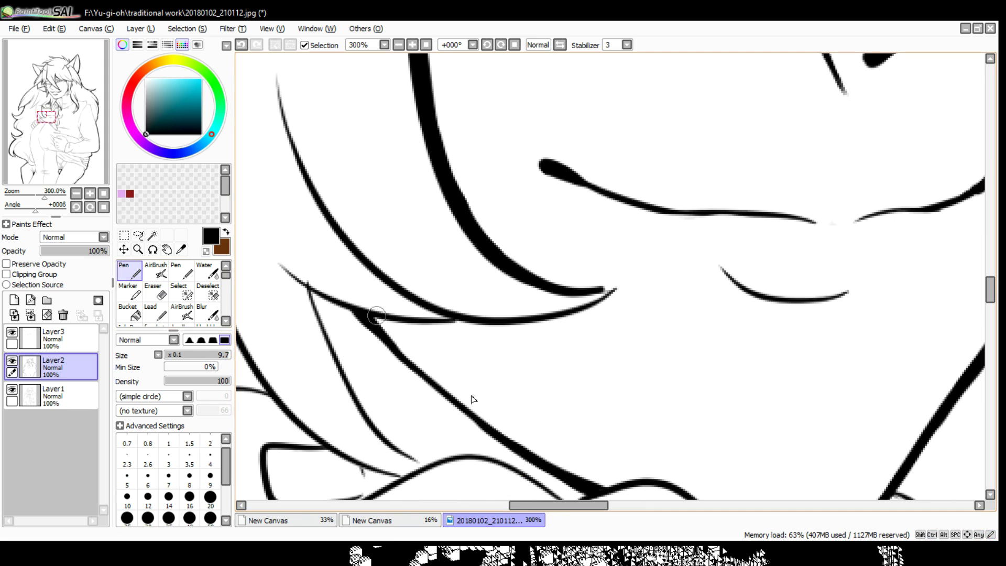
drag(362, 312, 407, 352)
drag(589, 509, 595, 483)
drag(336, 330, 424, 385)
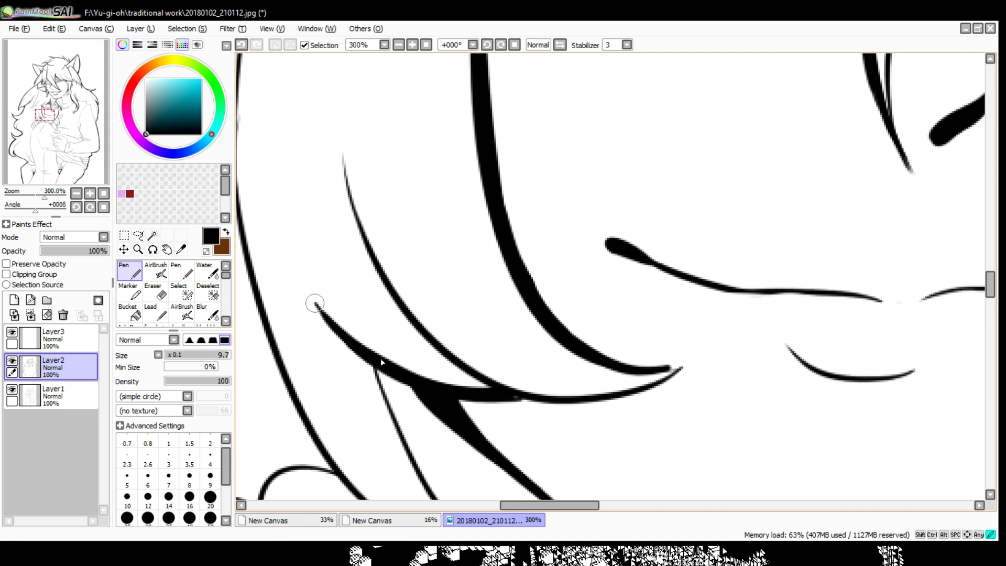
drag(315, 230, 375, 367)
drag(327, 259, 435, 404)
drag(757, 328, 797, 474)
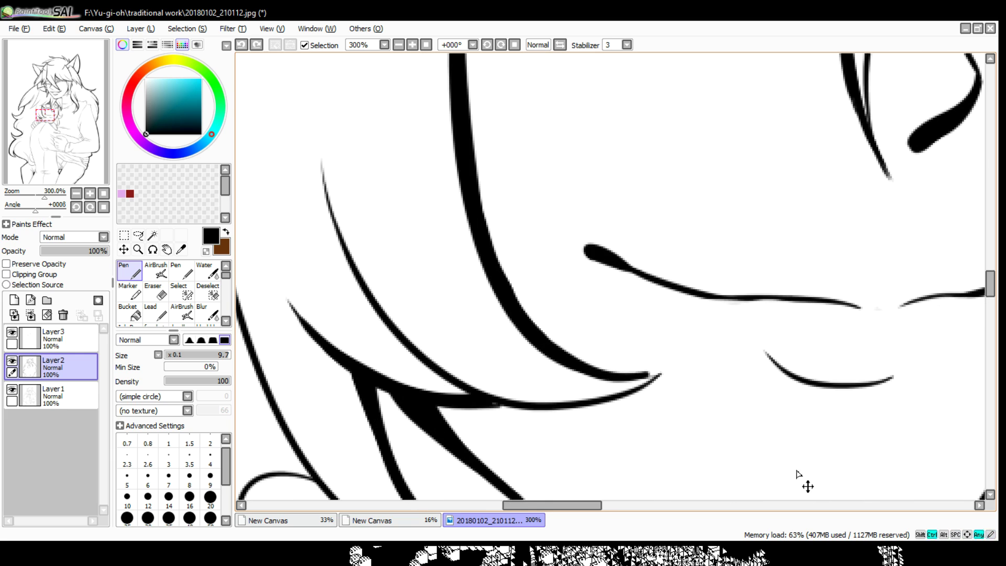
Thicken the outer neck line from the jaw corner downward and the shorter inner line that joins it
mouse_move(682, 360)
mouse_down()
mouse_move(447, 379)
mouse_move(438, 308)
mouse_move(389, 249)
mouse_move(315, 199)
mouse_up()
drag(577, 367, 618, 378)
mouse_move(602, 451)
mouse_down()
mouse_move(523, 378)
mouse_move(451, 386)
mouse_up()
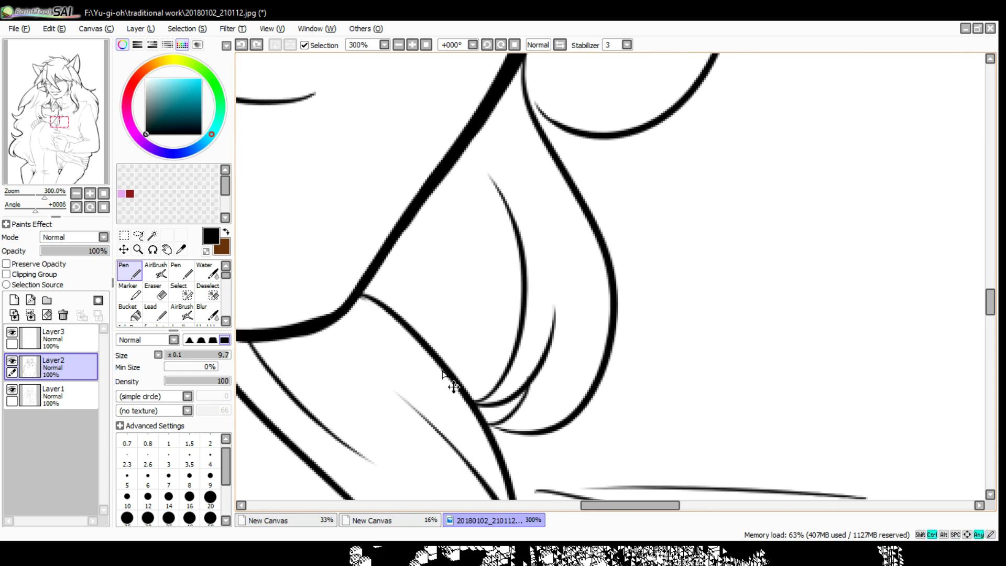
mouse_move(416, 335)
mouse_down()
mouse_move(368, 277)
mouse_move(399, 314)
mouse_up()
drag(581, 490, 546, 411)
drag(430, 319, 493, 492)
drag(471, 419, 372, 259)
drag(343, 228, 467, 422)
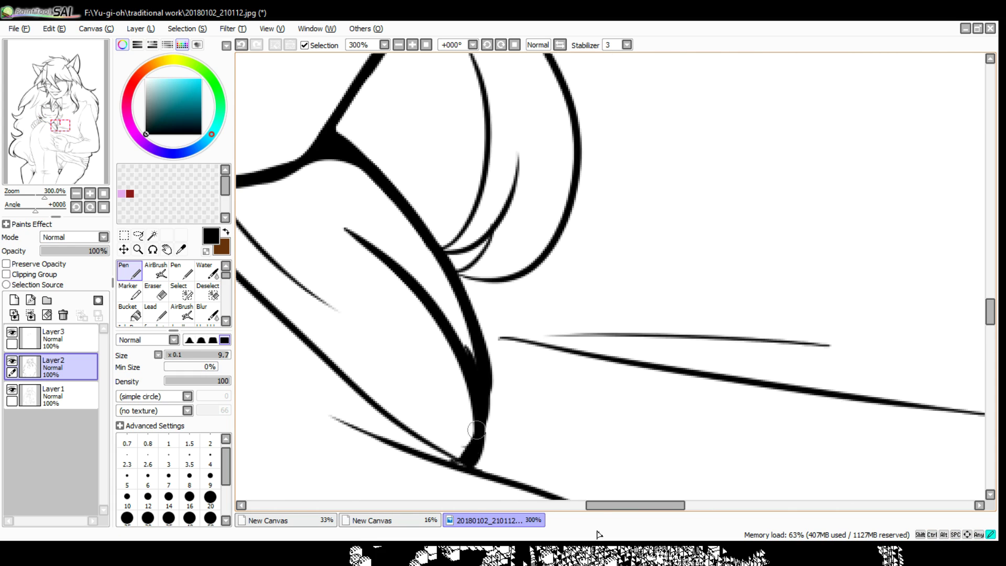
Thicken the long diagonal line below the neck and the short curved line under the chin
mouse_move(456, 461)
mouse_down()
mouse_move(393, 425)
mouse_move(325, 364)
mouse_up()
drag(445, 489, 508, 524)
drag(365, 383, 286, 311)
drag(366, 314, 430, 362)
drag(388, 358, 331, 287)
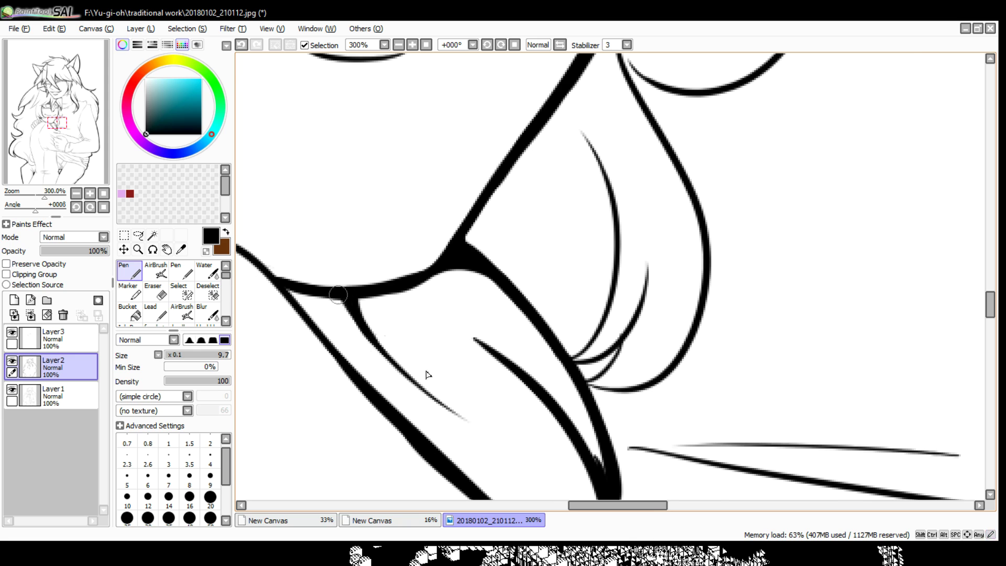
drag(426, 375, 529, 418)
Thicken the inner curl lines of the hair lock where they meet the side of the neck
drag(509, 462, 472, 425)
mouse_move(472, 425)
mouse_down()
mouse_move(416, 186)
mouse_move(429, 291)
mouse_up()
drag(426, 171, 414, 400)
drag(481, 291, 435, 414)
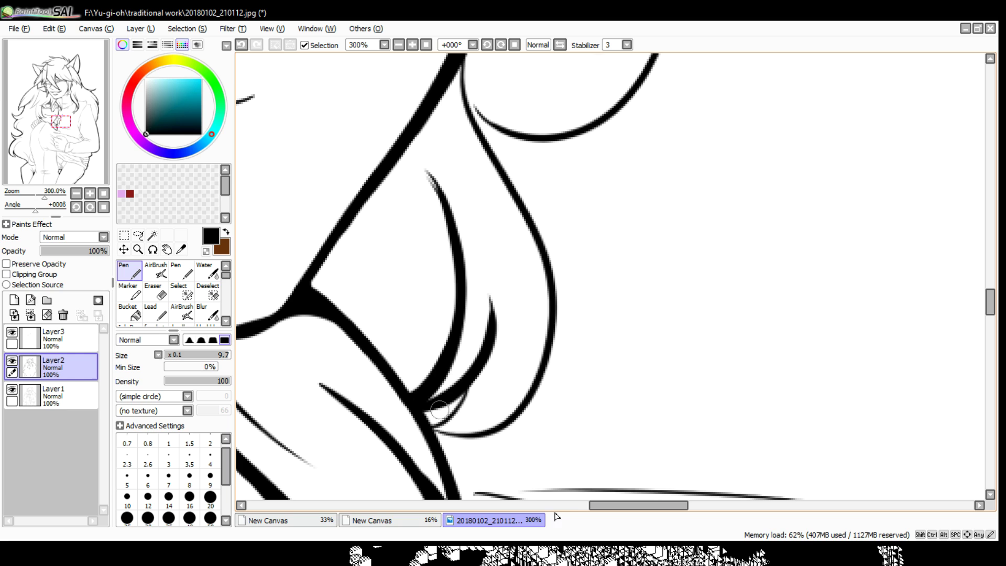
drag(487, 361, 436, 415)
Thicken the hair lines beside the lower character's face up to the gap between the fringe strands
scroll(577, 175, up, 5)
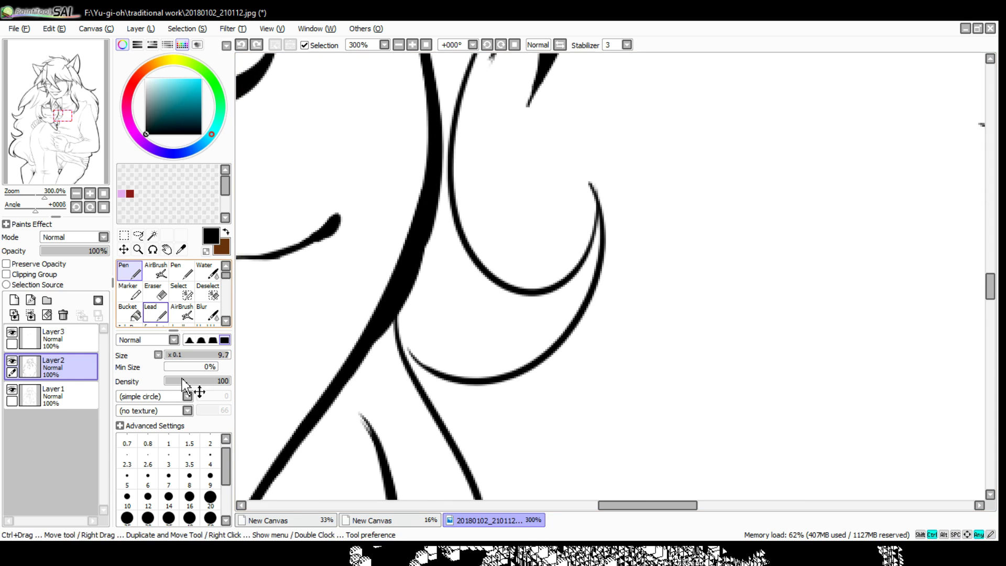
key(e)
key(n)
mouse_move(592, 186)
mouse_down()
mouse_move(550, 393)
mouse_move(418, 372)
mouse_move(393, 294)
mouse_up()
scroll(405, 338, up, 5)
mouse_move(474, 265)
mouse_down()
mouse_move(432, 393)
mouse_move(432, 322)
mouse_up()
scroll(432, 322, up, 3)
scroll(451, 402, up, 3)
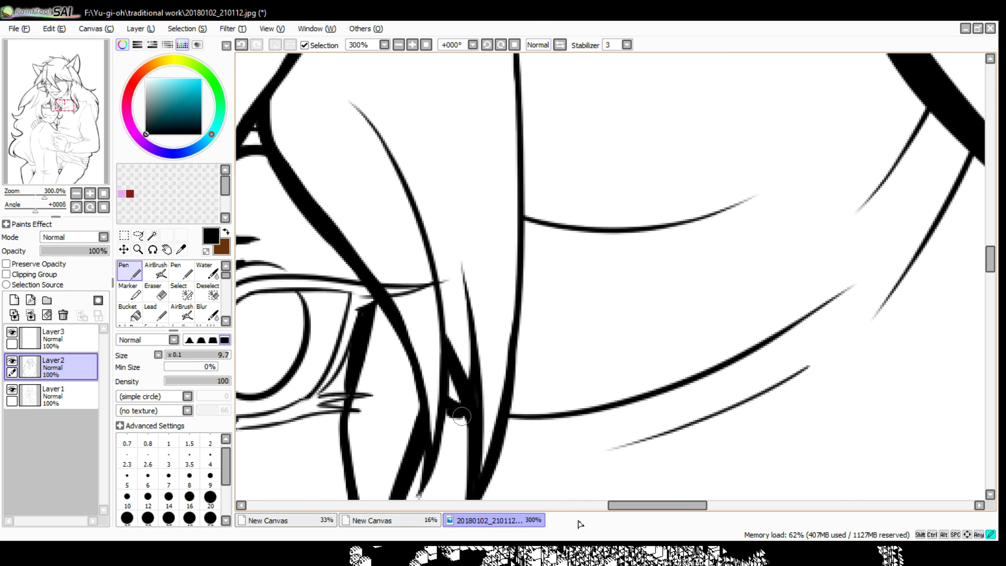
Thicken the curved line beside the fringe and the short fold lines branching from the upper character's heavy hair lock
scroll(613, 294, up, 3)
scroll(442, 437, right, 3)
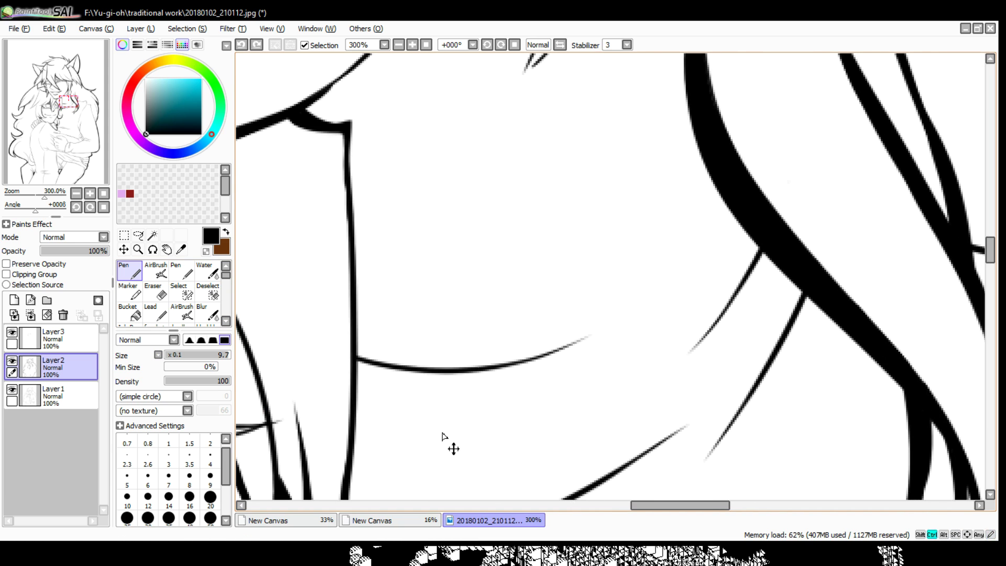
scroll(618, 456, right, 3)
drag(652, 393, 680, 371)
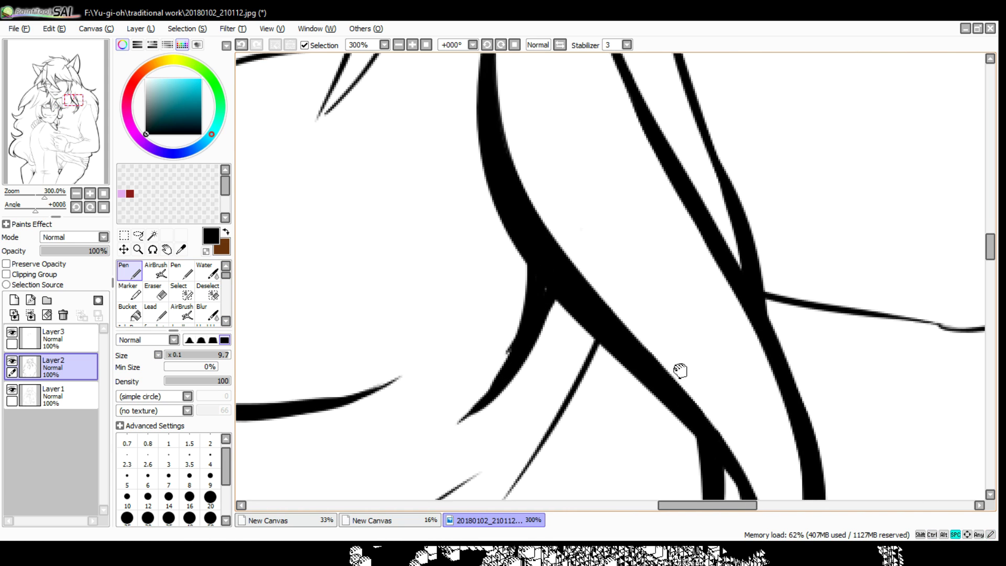
scroll(611, 363, up, 3)
scroll(472, 367, left, 3)
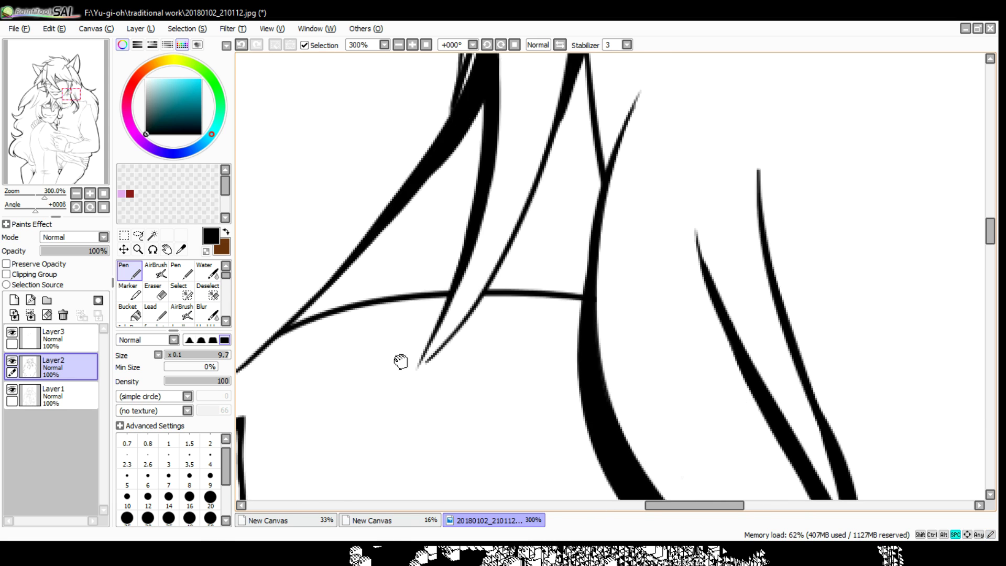
scroll(401, 361, left, 3)
Thicken the arched line crossing the upper character's hair strands on a new layer and trim it with the Eraser
key(ctrl+shift+n)
mouse_move(340, 345)
mouse_down()
mouse_move(545, 283)
mouse_move(697, 301)
mouse_up()
key(e)
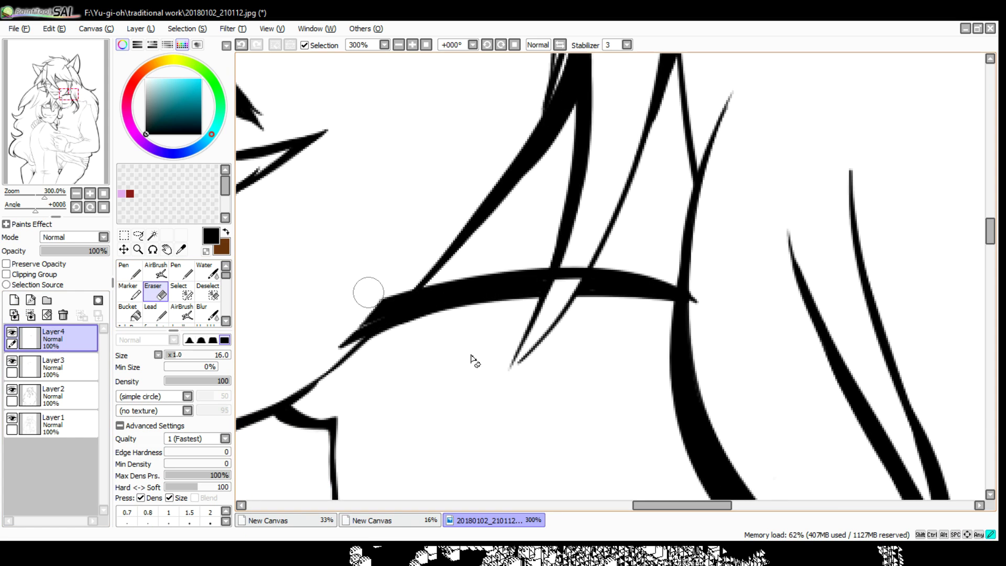
mouse_move(369, 292)
mouse_down()
mouse_move(414, 270)
mouse_move(571, 267)
mouse_up()
scroll(434, 388, down, 3)
scroll(517, 465, left, 3)
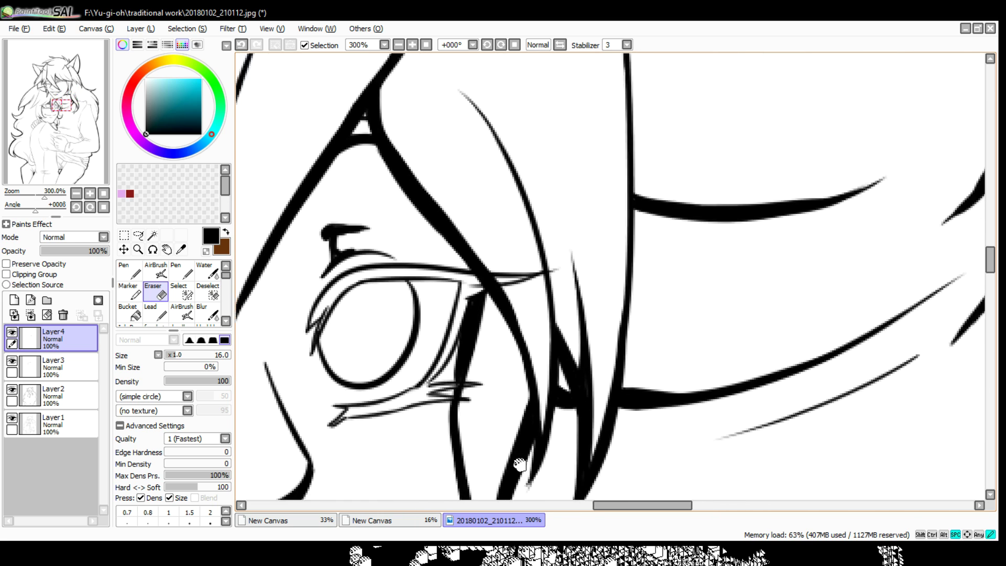
Merge Layer4 and Layer3 down into Layer2
scroll(382, 348, right, 5)
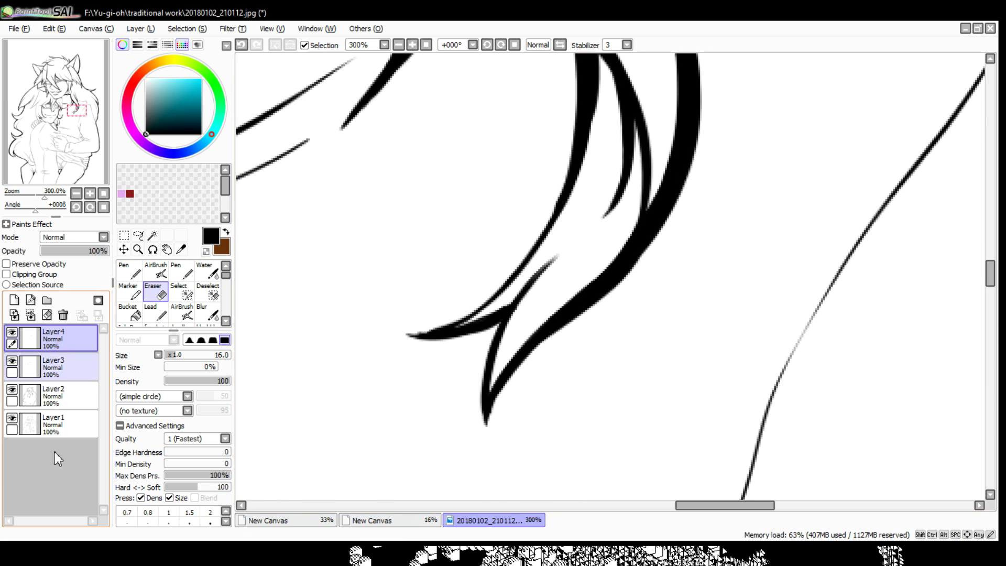
key(ctrl+e)
key(ctrl+e)
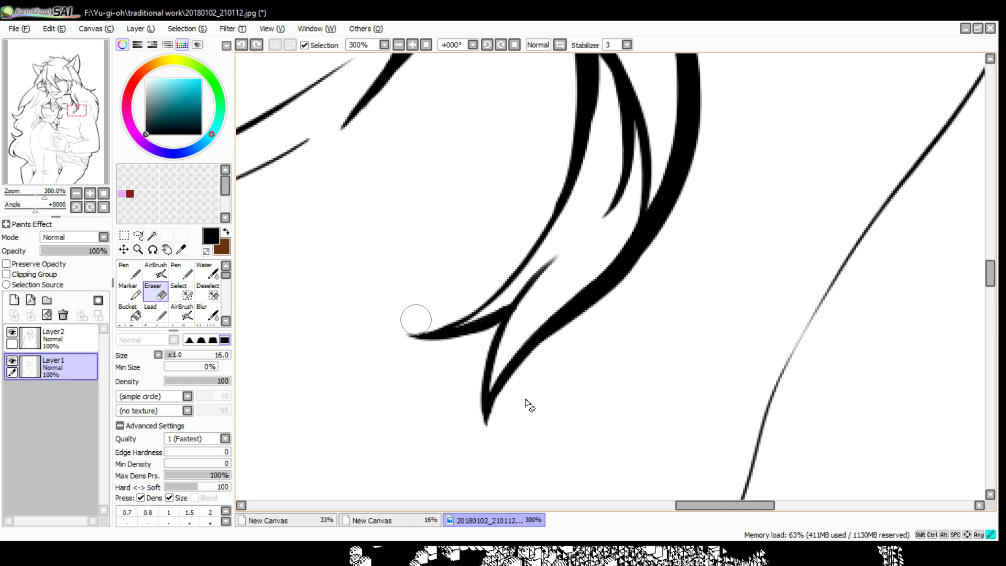
Clean up the rough stroke edges on Layer2 around the hair folds and narrower eye with a size 9 Eraser
scroll(414, 330, up, 3)
scroll(414, 330, right, 4)
scroll(577, 401, down, 3)
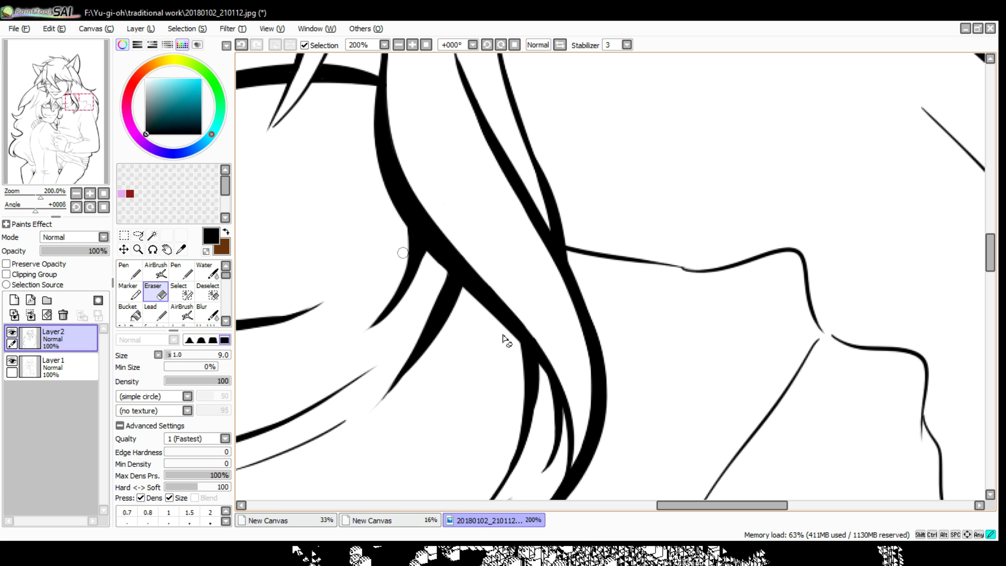
scroll(505, 340, left, 4)
scroll(576, 382, left, 8)
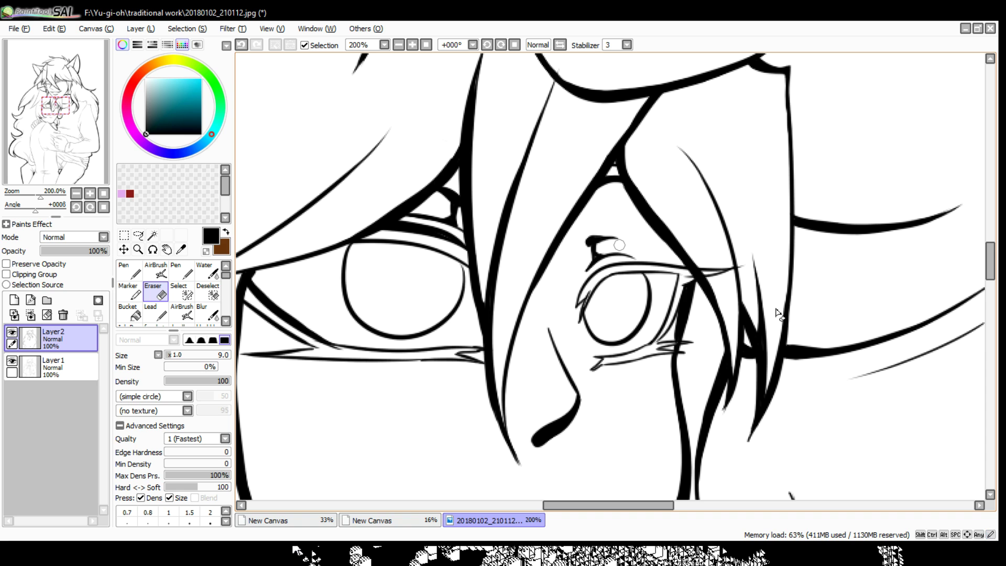
mouse_move(566, 254)
mouse_down()
mouse_move(449, 236)
mouse_move(483, 411)
mouse_move(386, 288)
mouse_move(534, 361)
mouse_up()
Thicken the outer contours of the curled fingers beside the lower character's hair with the Pen
key(n)
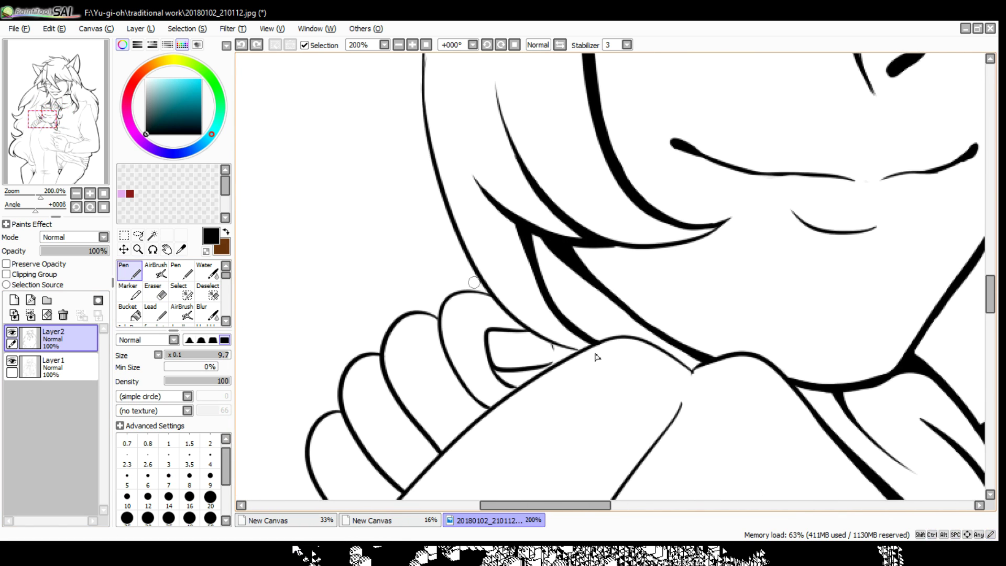
drag(401, 300, 461, 262)
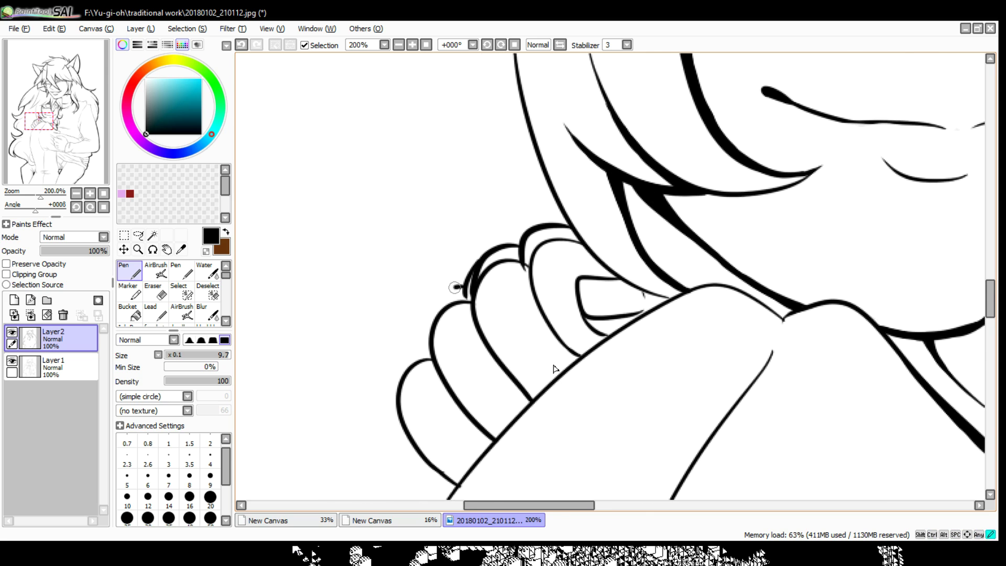
mouse_move(430, 325)
mouse_down()
mouse_move(458, 278)
mouse_move(463, 422)
mouse_up()
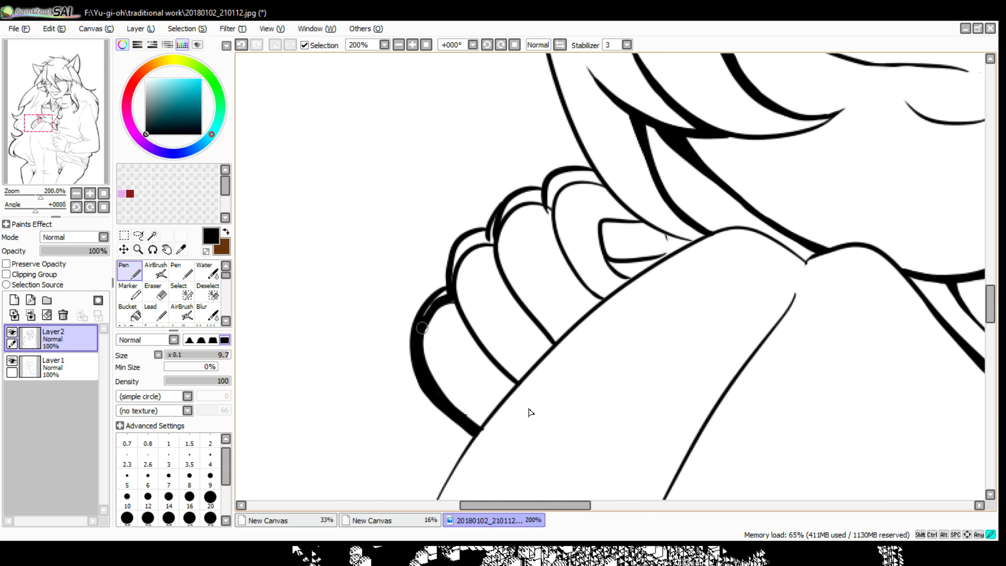
drag(423, 316, 452, 290)
drag(448, 289, 419, 362)
drag(433, 317, 414, 354)
drag(505, 269, 461, 329)
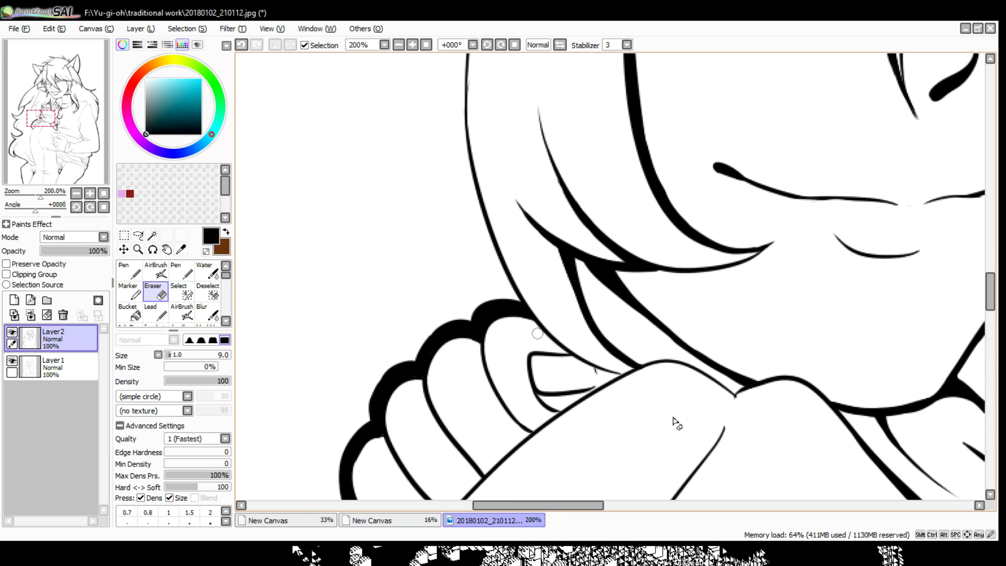
Thicken the dividing lines between the curled fingers and the contour they rest against with the size 9.7 Pen
drag(404, 463, 430, 363)
drag(501, 241, 464, 301)
drag(463, 301, 481, 347)
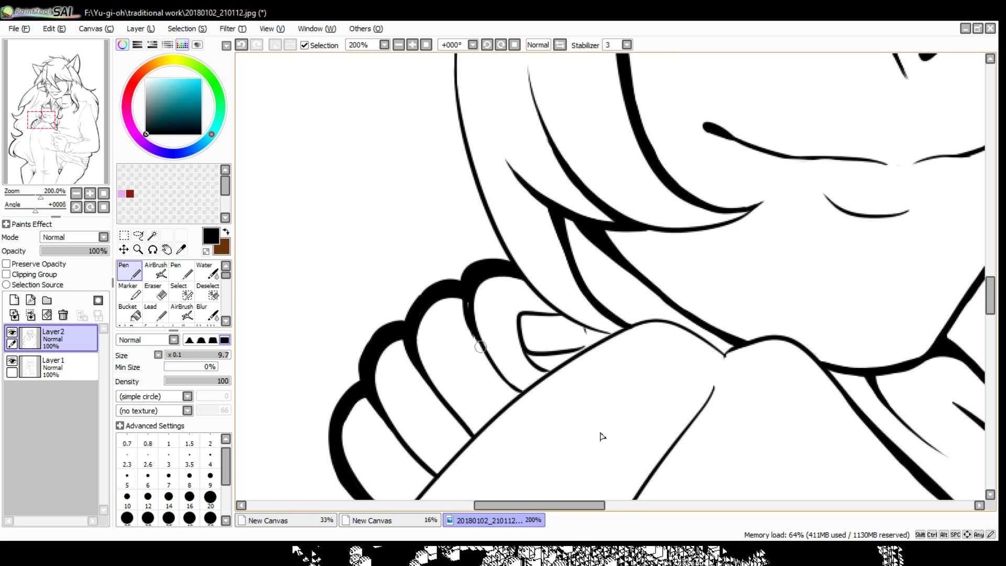
drag(674, 469, 652, 452)
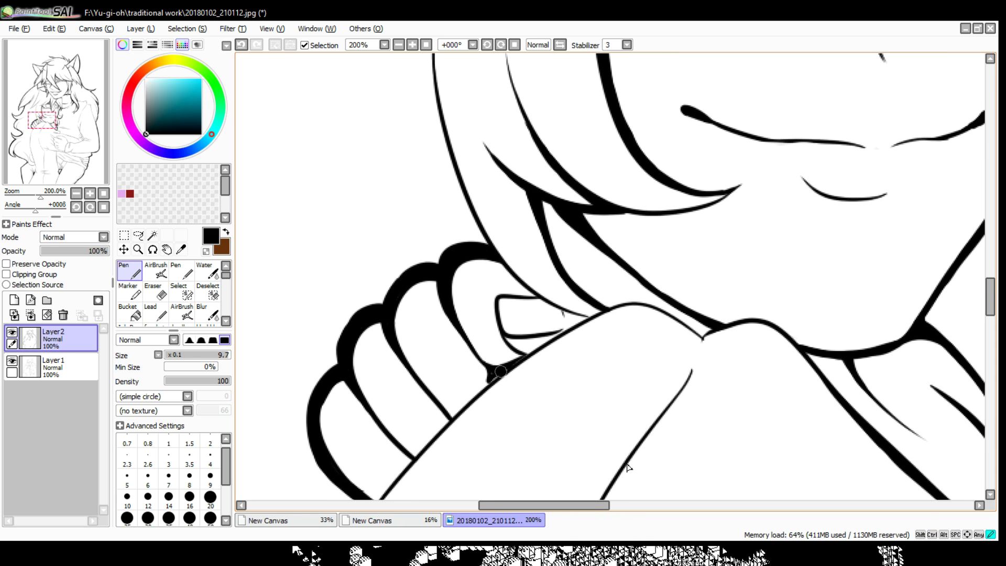
drag(457, 409, 481, 382)
drag(497, 368, 478, 381)
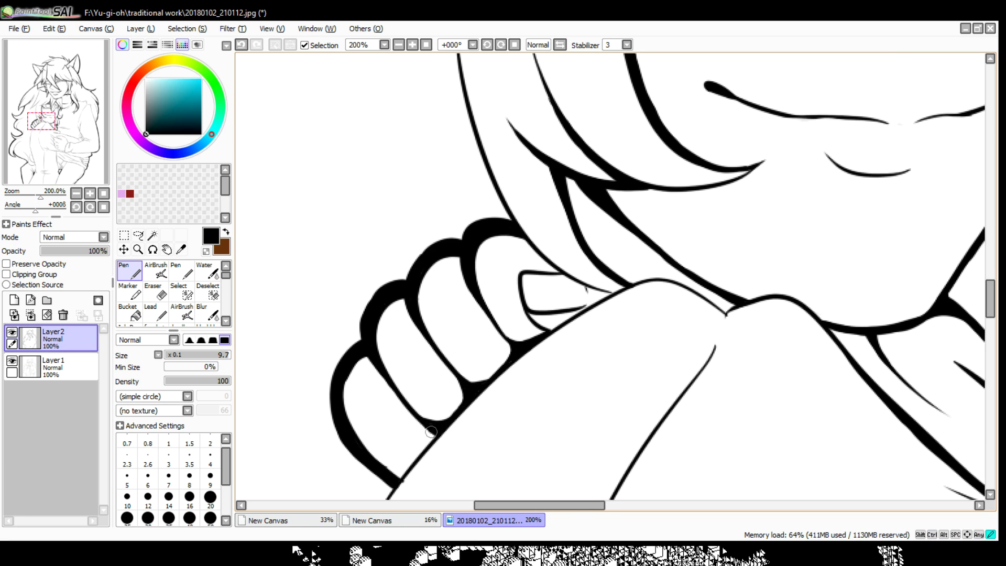
drag(548, 325, 435, 386)
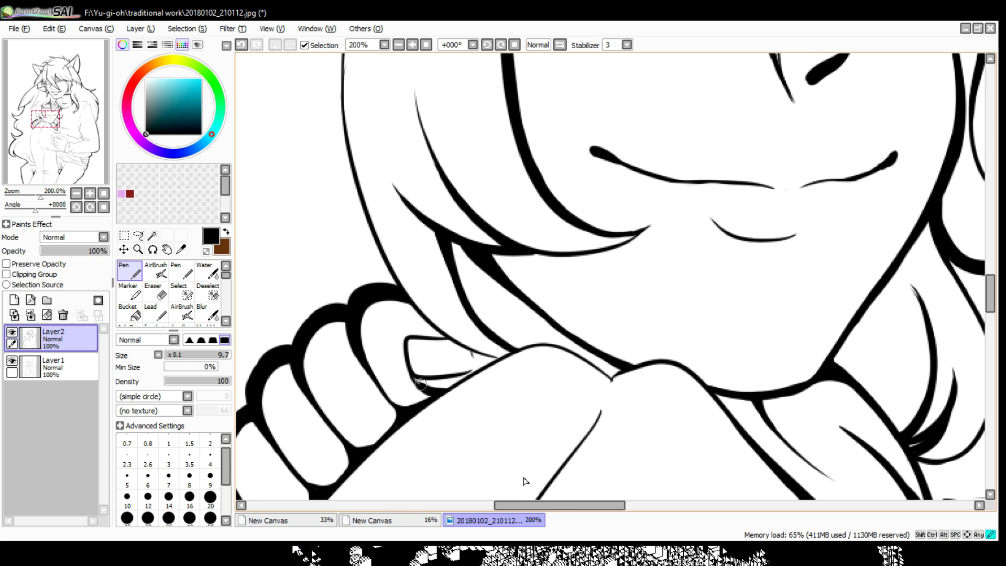
mouse_move(528, 483)
mouse_down()
mouse_move(355, 468)
mouse_move(544, 340)
mouse_up()
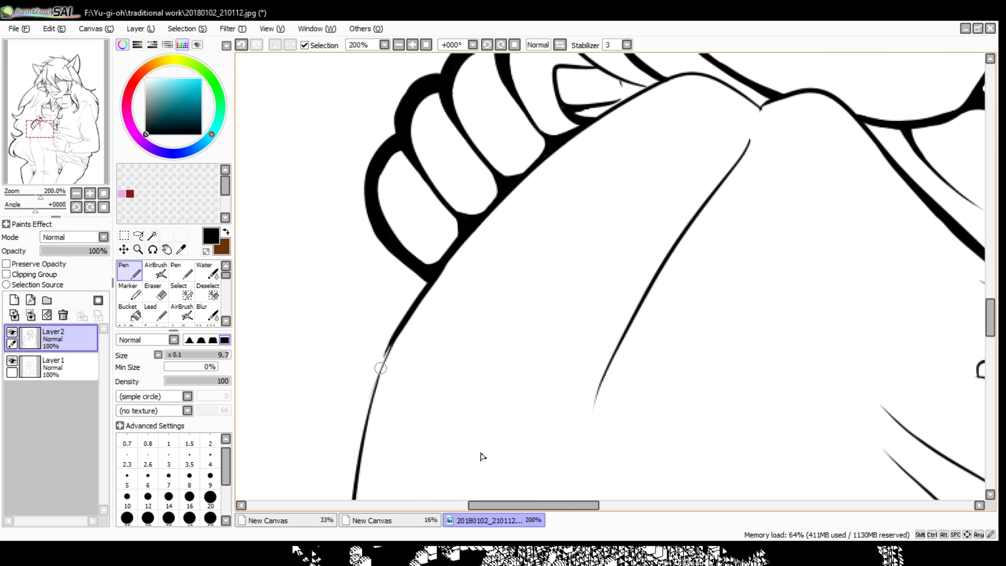
Trim the rough thickened end of the contour just below the curled fingers with the Eraser
key(e)
click(63, 367)
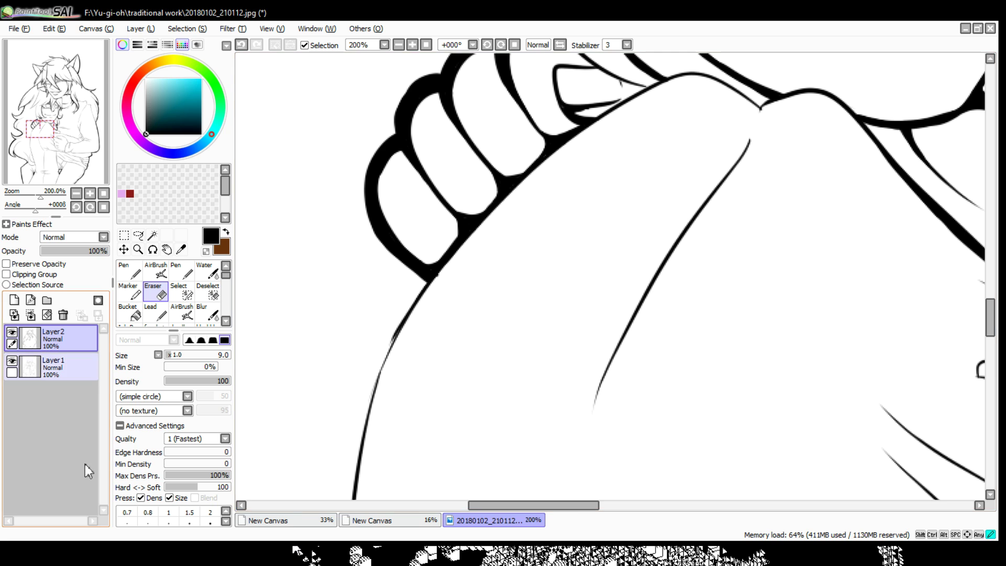
key(n)
scroll(552, 330, down, 4)
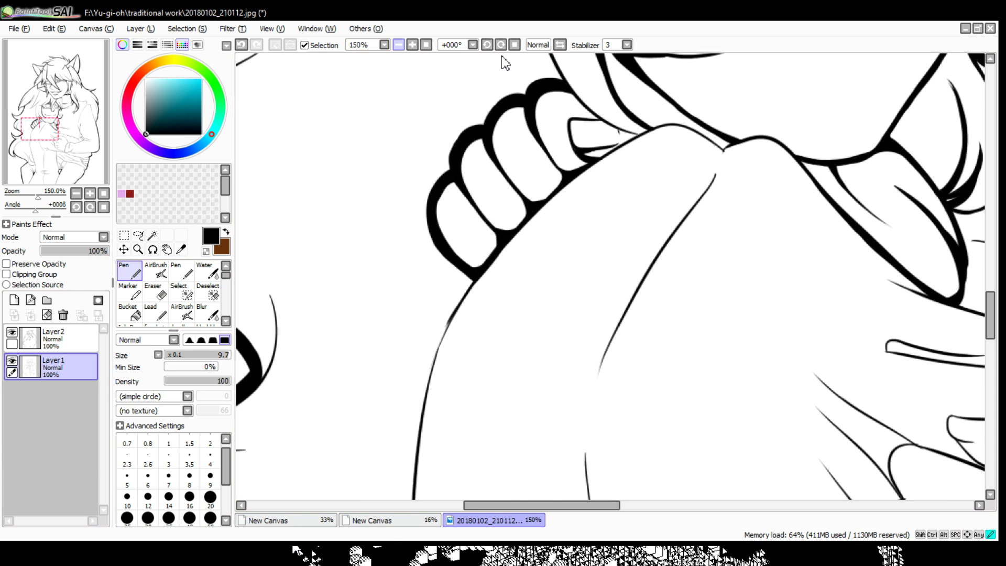
On Layer2, thicken the crease lines around the small triangular gap near the drawing's lower edge and the notched contour beside it
scroll(418, 429, up, 3)
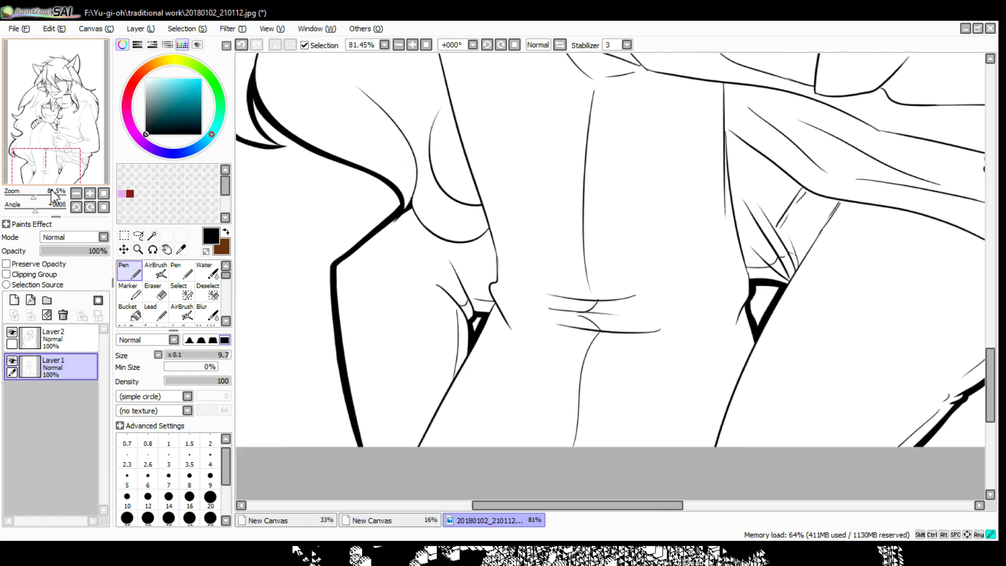
scroll(243, 377, up, 2)
click(53, 338)
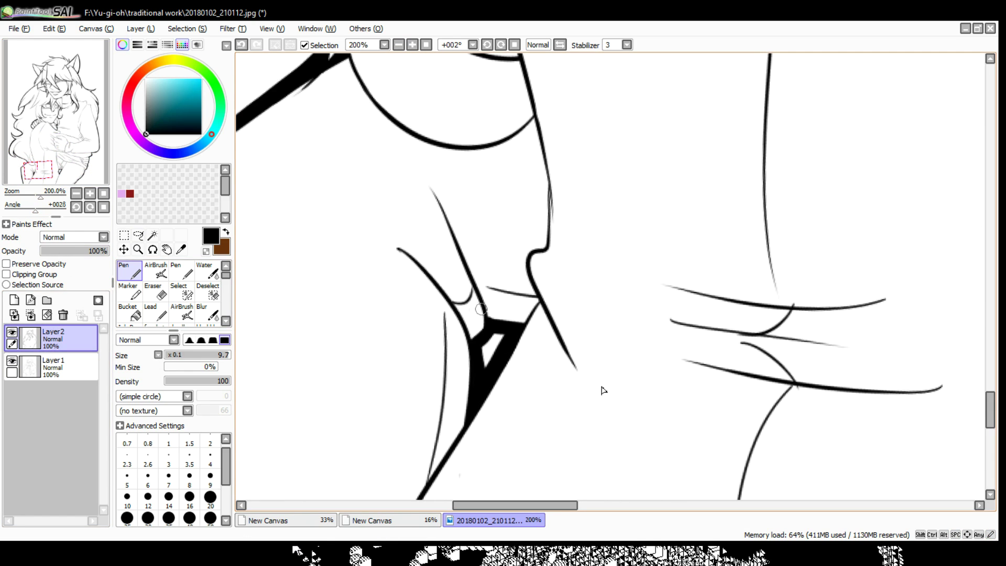
mouse_move(520, 318)
mouse_down()
mouse_move(611, 471)
mouse_move(590, 462)
mouse_move(624, 364)
mouse_move(637, 375)
mouse_move(597, 425)
mouse_up()
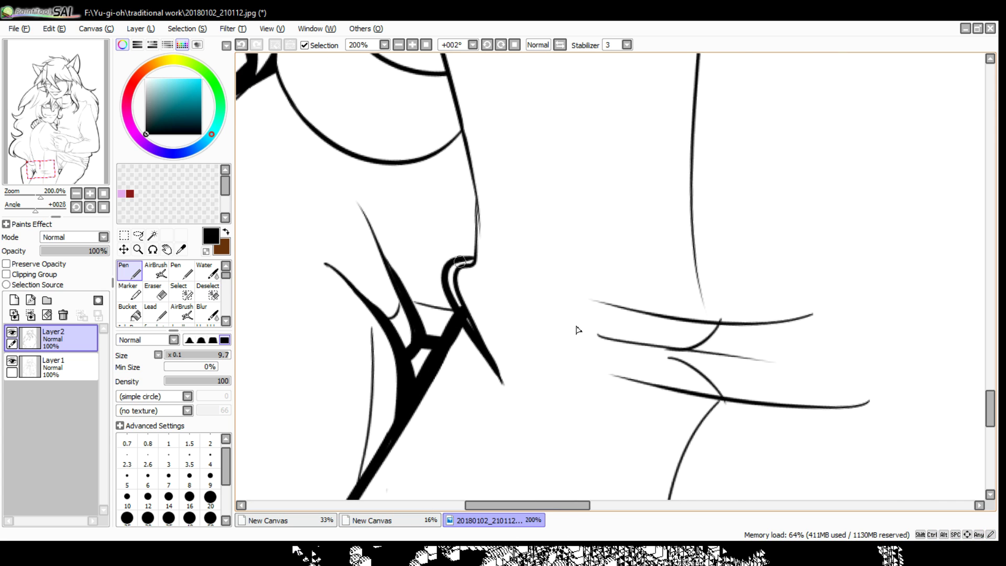
mouse_move(579, 330)
mouse_down()
mouse_move(568, 366)
mouse_move(593, 363)
mouse_up()
drag(480, 385, 470, 264)
mouse_move(593, 362)
mouse_down()
mouse_move(589, 418)
mouse_move(585, 393)
mouse_up()
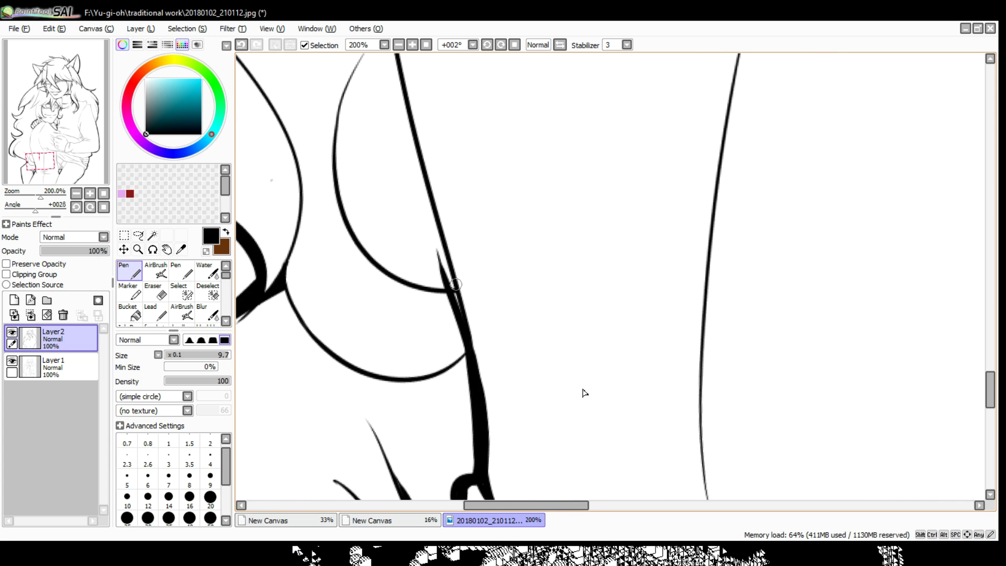
Thicken the long body contour running down from the curled fingers and the rounded lines beside its lower part
drag(592, 452, 566, 456)
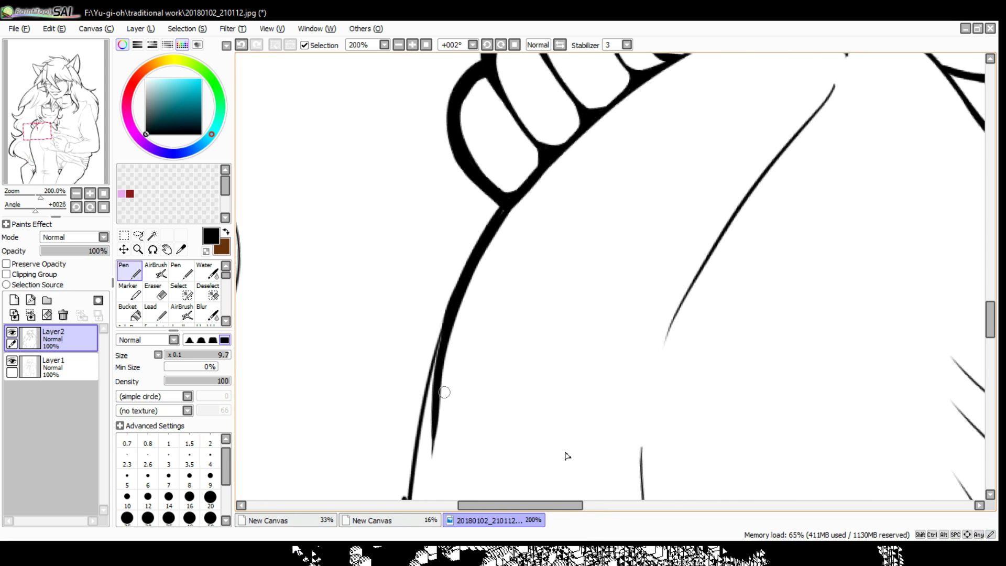
drag(599, 311, 502, 475)
mouse_move(497, 416)
mouse_down()
mouse_move(372, 424)
mouse_move(316, 365)
mouse_move(332, 388)
mouse_move(313, 343)
mouse_move(390, 429)
mouse_up()
key(ctrl+z)
drag(417, 272, 394, 418)
drag(418, 274, 404, 377)
key(ctrl+z)
drag(425, 343, 414, 425)
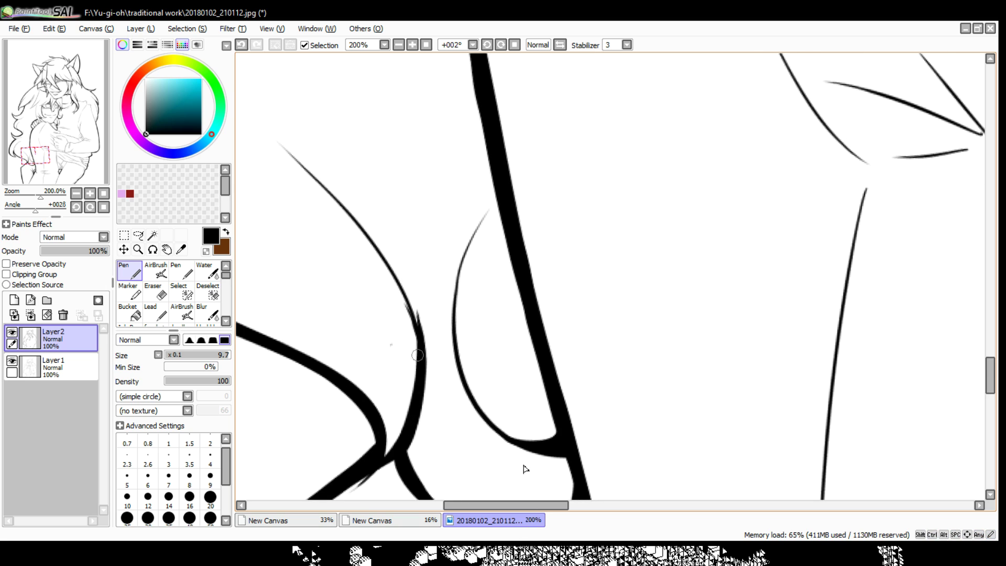
key(ctrl+z)
drag(417, 225, 361, 362)
Thicken the inner strand line of the large lower hair curl and smooth its edges with the size 9 Eraser
mouse_move(262, 252)
mouse_down()
mouse_move(417, 399)
mouse_move(684, 231)
mouse_move(755, 400)
mouse_up()
key(ctrl+z)
drag(550, 286, 398, 256)
key(ctrl+z)
mouse_move(535, 325)
mouse_down()
mouse_move(581, 325)
mouse_move(655, 407)
mouse_up()
drag(550, 369, 398, 205)
key(e)
drag(503, 301, 401, 210)
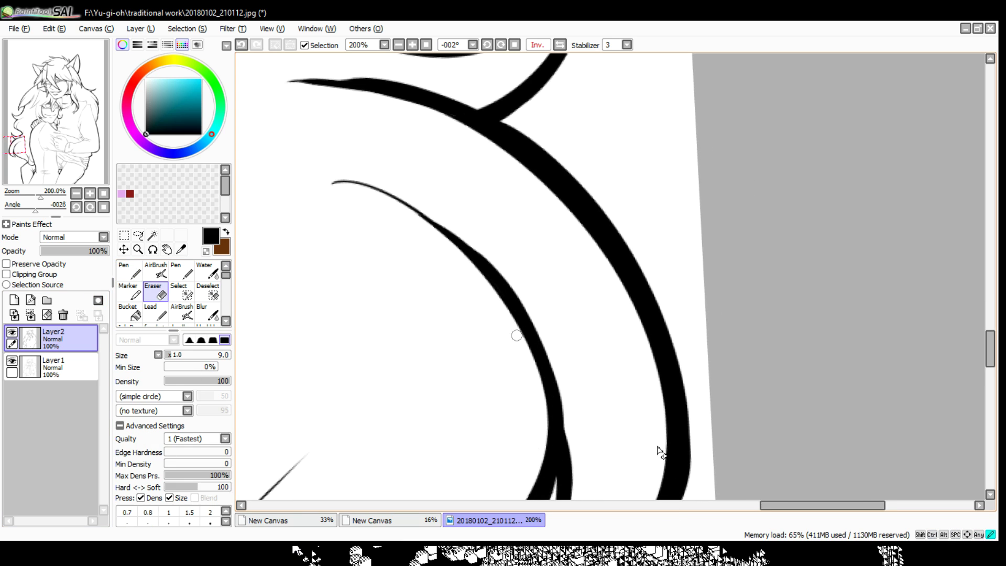
mouse_move(571, 157)
mouse_down()
mouse_move(571, 272)
mouse_move(524, 465)
mouse_up()
Thicken the pointed tips and thin inner strands of the hair curls along the outer hair edge with the Pen
key(n)
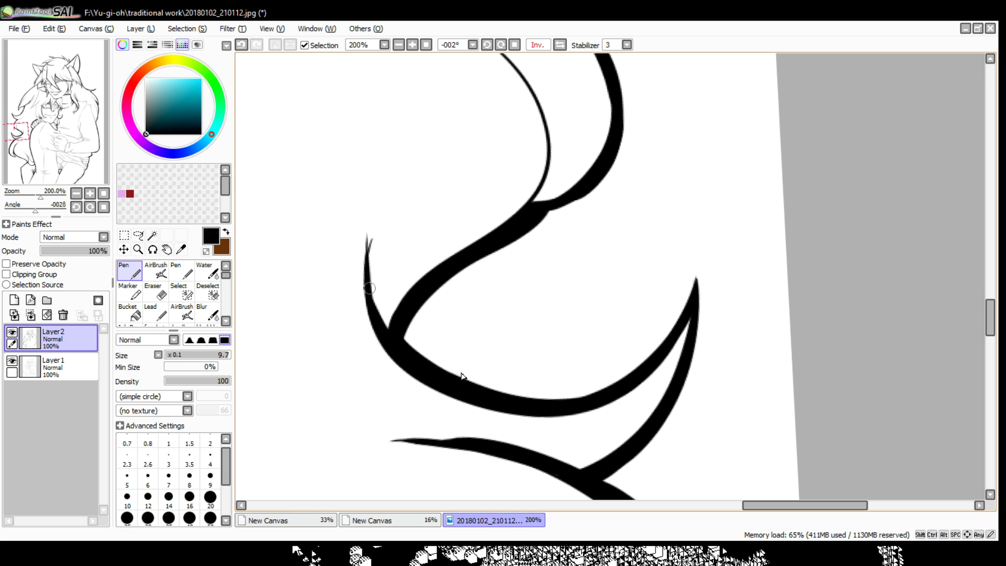
drag(487, 236, 574, 512)
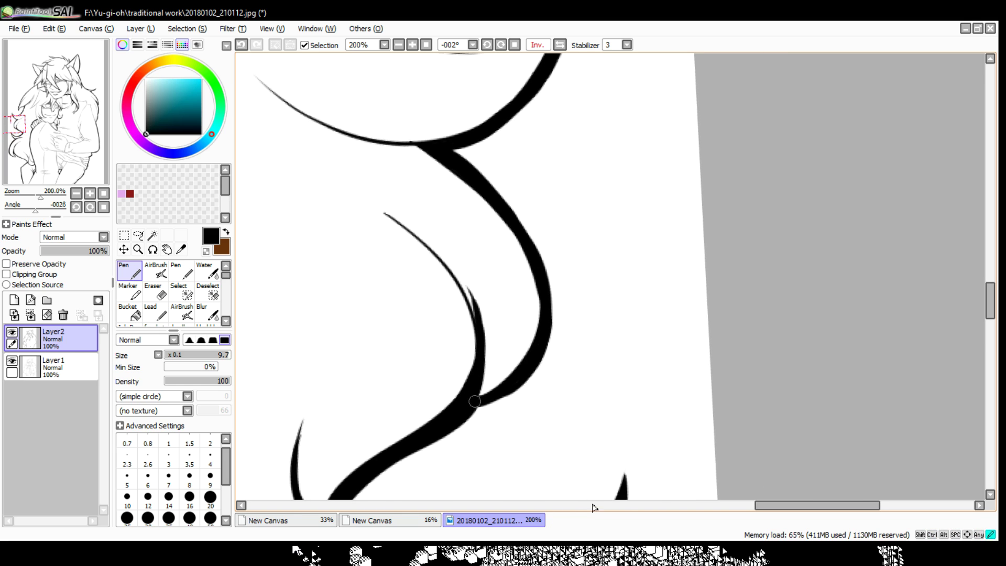
drag(435, 267, 461, 352)
mouse_move(382, 280)
mouse_down()
mouse_move(528, 393)
mouse_move(433, 337)
mouse_move(595, 404)
mouse_move(424, 307)
mouse_move(438, 355)
mouse_move(545, 498)
mouse_up()
key(ctrl+z)
mouse_move(399, 291)
mouse_down()
mouse_move(467, 374)
mouse_move(372, 322)
mouse_move(396, 370)
mouse_move(513, 419)
mouse_up()
mouse_move(533, 478)
mouse_down()
mouse_move(508, 454)
mouse_move(539, 319)
mouse_move(545, 336)
mouse_up()
drag(527, 248, 446, 270)
mouse_move(582, 355)
mouse_down()
mouse_move(508, 299)
mouse_move(790, 395)
mouse_up()
Thicken the two fold lines that meet in a point beside the hair ends and clean up their overlap
drag(442, 329, 661, 312)
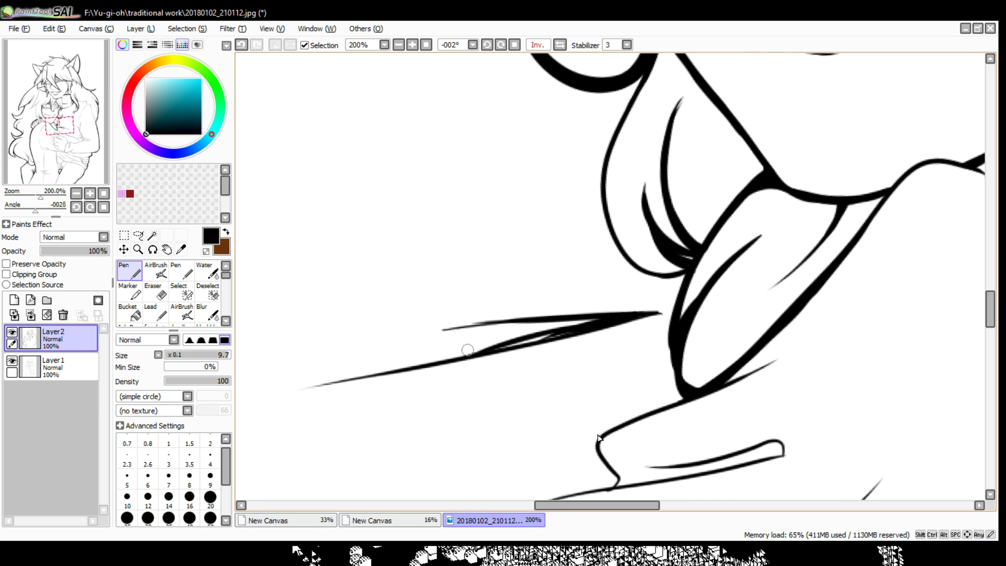
key(ctrl+z)
key(e)
drag(544, 365, 596, 334)
key(ctrl+z)
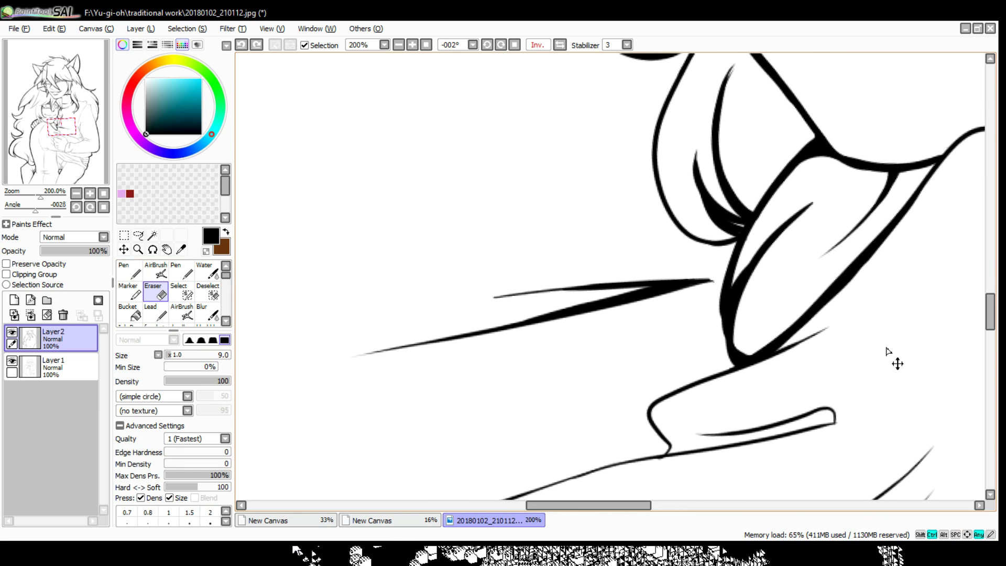
mouse_move(655, 362)
mouse_down()
mouse_move(393, 409)
mouse_move(741, 367)
mouse_move(683, 448)
mouse_up()
Fill in the upper hand's narrow fingertip and thicken the gap line under the lower hand's thumb with the Pen
key(n)
drag(545, 276, 621, 242)
mouse_move(438, 460)
mouse_down()
mouse_move(481, 406)
mouse_move(480, 340)
mouse_move(503, 316)
mouse_up()
mouse_move(387, 323)
mouse_down()
mouse_move(542, 313)
mouse_move(545, 348)
mouse_move(464, 387)
mouse_up()
key(ctrl+z)
key(ctrl+z)
key(ctrl+z)
drag(544, 343, 456, 386)
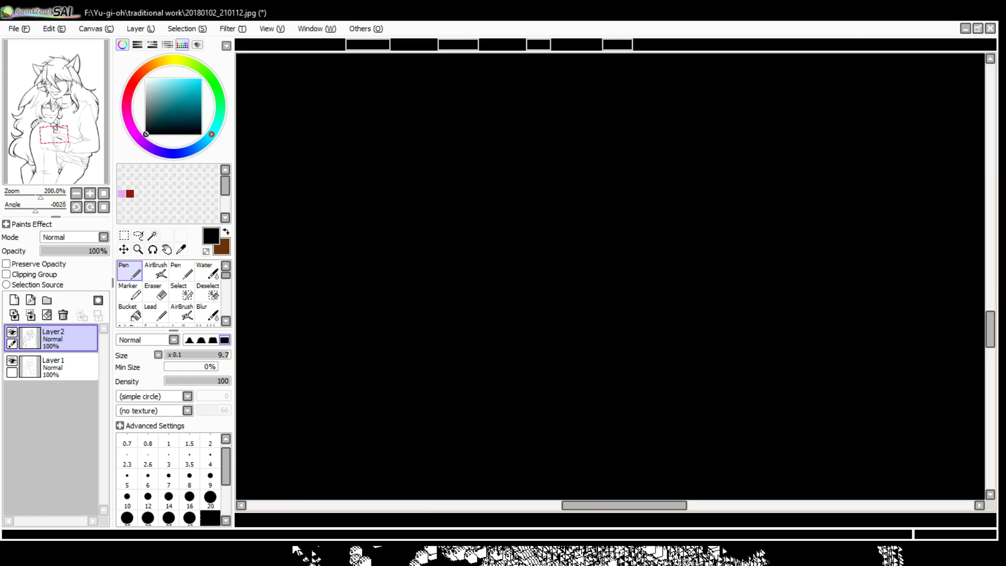
drag(605, 439, 565, 388)
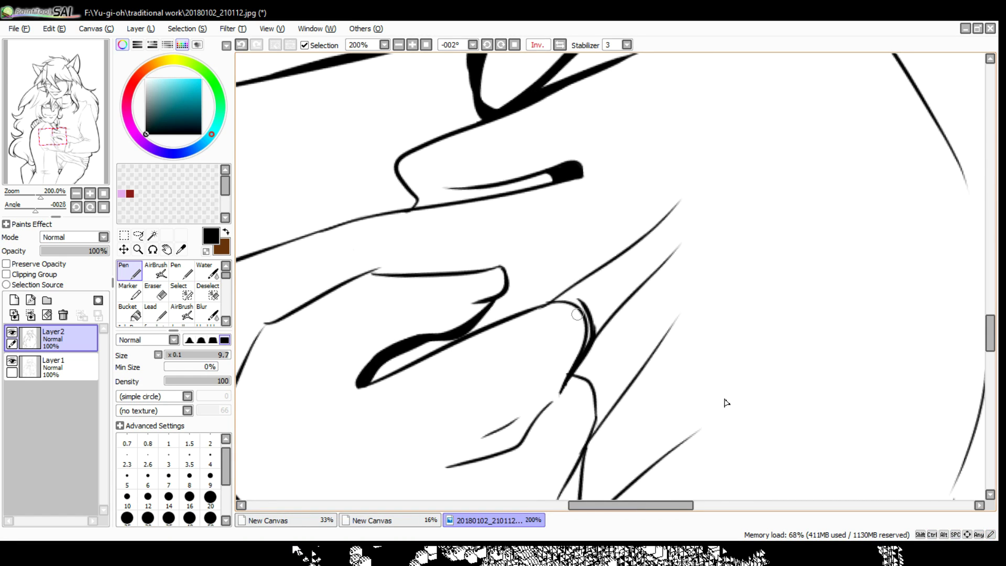
Flip the canvas view and thicken the rounded outlines of the lower hand's first two gripping fingers
key(h)
key(ctrl+z)
mouse_move(635, 379)
mouse_down()
mouse_move(435, 294)
mouse_move(597, 356)
mouse_move(514, 337)
mouse_up()
mouse_move(623, 374)
mouse_down()
mouse_move(513, 342)
mouse_move(570, 306)
mouse_up()
mouse_move(385, 294)
mouse_down()
mouse_move(366, 375)
mouse_move(376, 393)
mouse_up()
drag(469, 489, 490, 450)
key(ctrl+z)
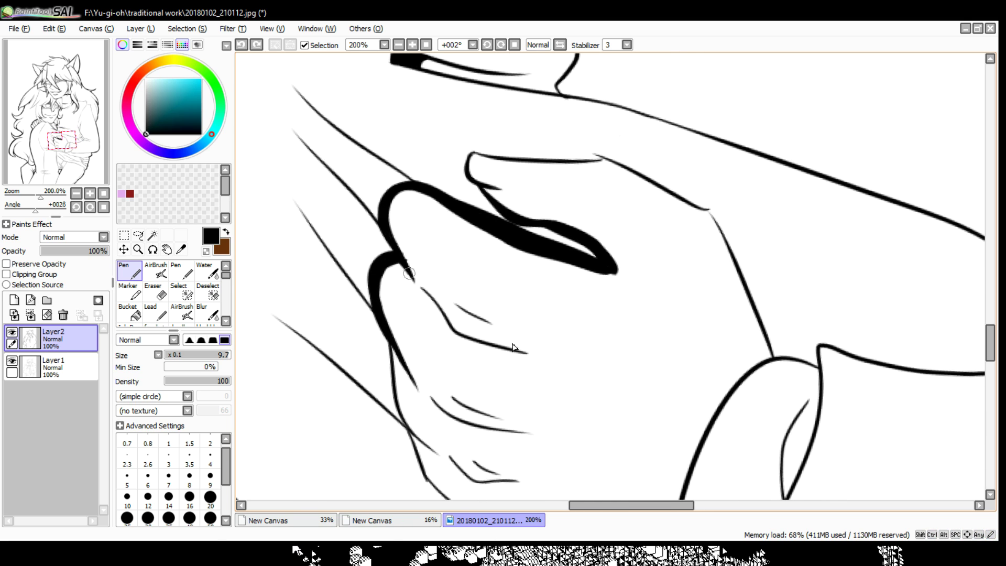
Thicken the remaining finger outlines and the lower edge of the gripping hand with the Pen
key(e)
ctrl+click(487, 310)
ctrl+click(342, 407)
key(n)
drag(342, 406, 331, 316)
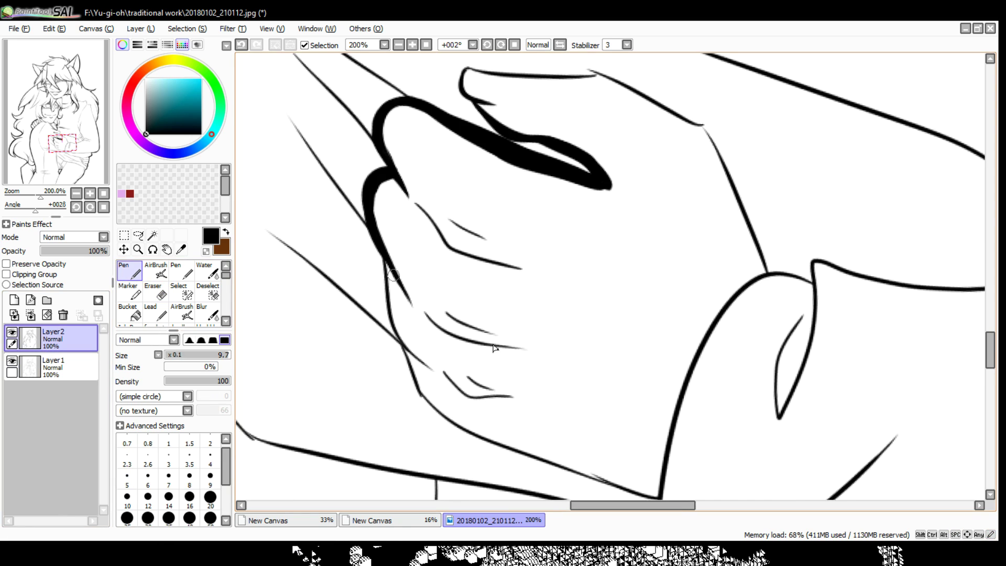
drag(513, 476, 478, 425)
mouse_move(371, 318)
mouse_down()
mouse_move(465, 374)
mouse_move(582, 420)
mouse_up()
drag(458, 371, 620, 431)
drag(391, 342, 593, 427)
drag(369, 320, 407, 358)
drag(447, 372, 544, 460)
Thicken the cloth fold lines radiating out from the gripping hand's fingers
drag(450, 357, 317, 249)
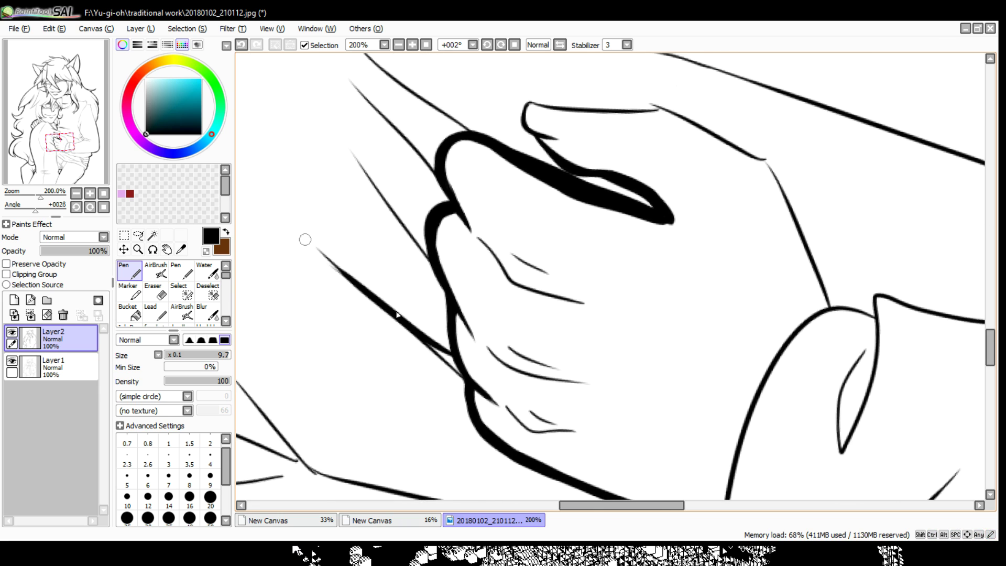
drag(464, 378, 425, 343)
drag(533, 326, 532, 415)
mouse_move(440, 340)
mouse_down()
mouse_move(340, 212)
mouse_move(408, 308)
mouse_up()
mouse_move(556, 375)
mouse_down()
mouse_move(576, 432)
mouse_move(561, 411)
mouse_move(476, 422)
mouse_move(325, 477)
mouse_move(428, 316)
mouse_move(394, 320)
mouse_up()
Thicken the angular outline of the hand above the gripping hand and the lower edge of its narrow finger
drag(503, 317, 479, 343)
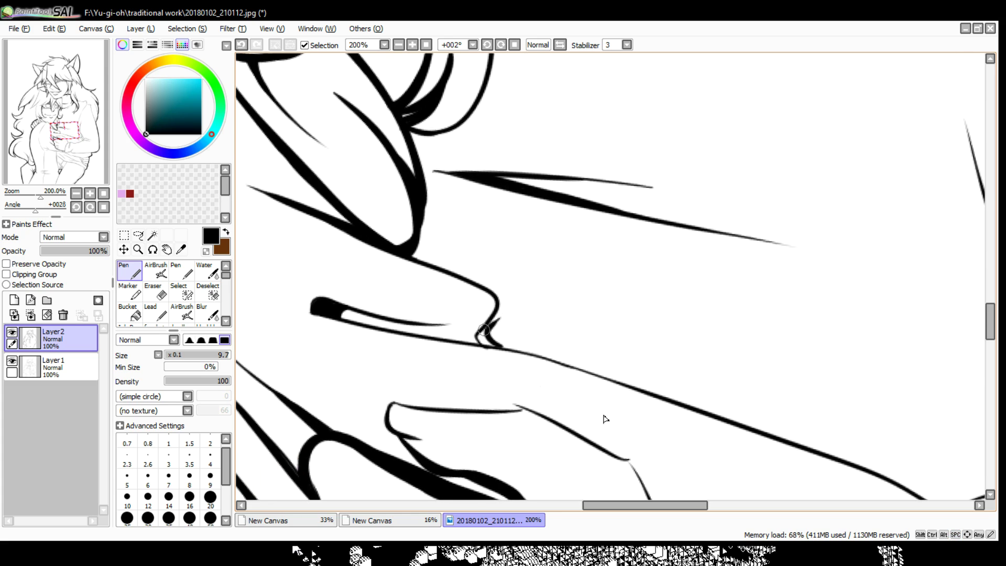
drag(461, 273, 487, 343)
drag(414, 249, 487, 283)
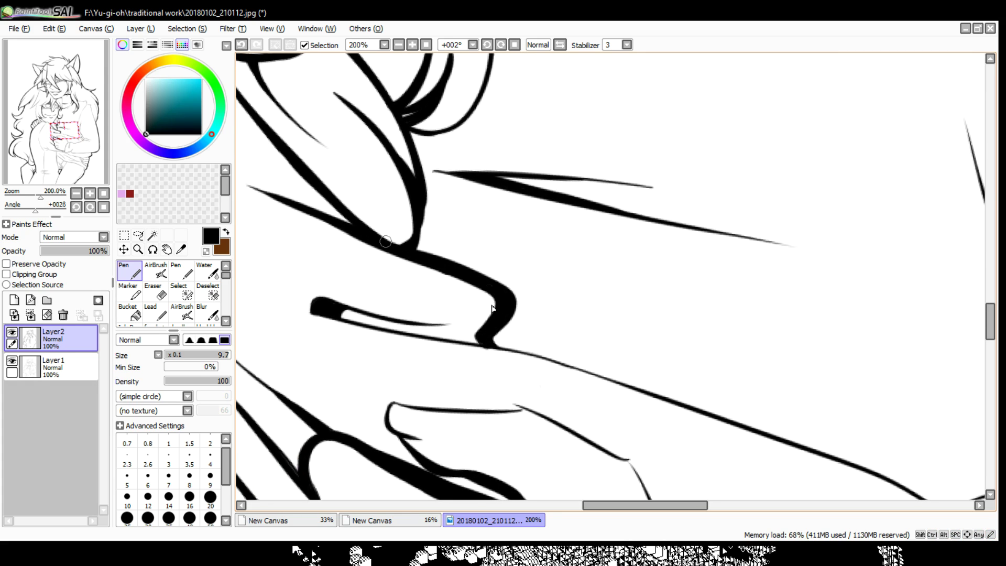
drag(487, 342, 341, 317)
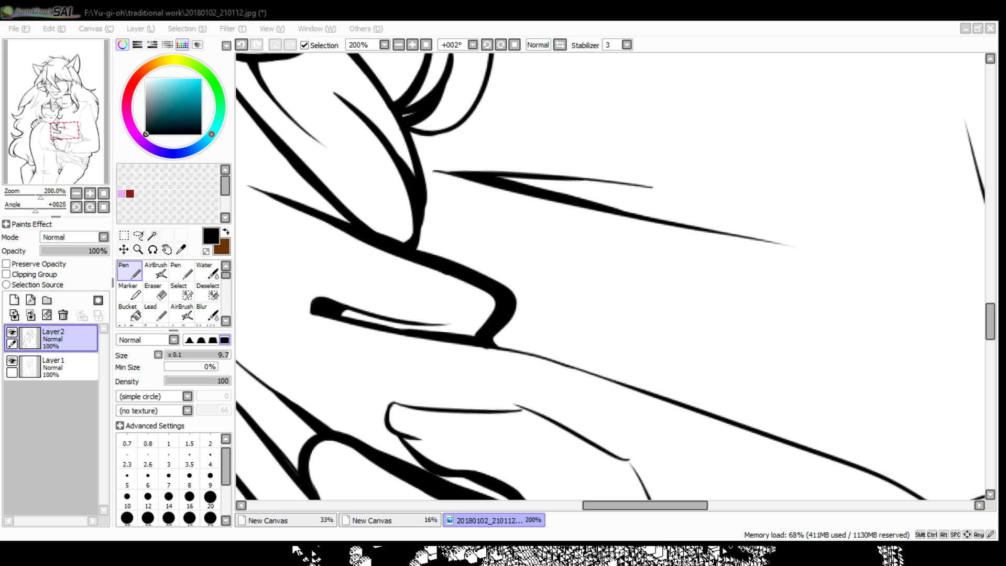
Thicken the long forearm line toward the elbow and the forked fold lines at its end
mouse_move(775, 491)
mouse_down()
mouse_move(583, 419)
mouse_move(624, 426)
mouse_move(516, 321)
mouse_up()
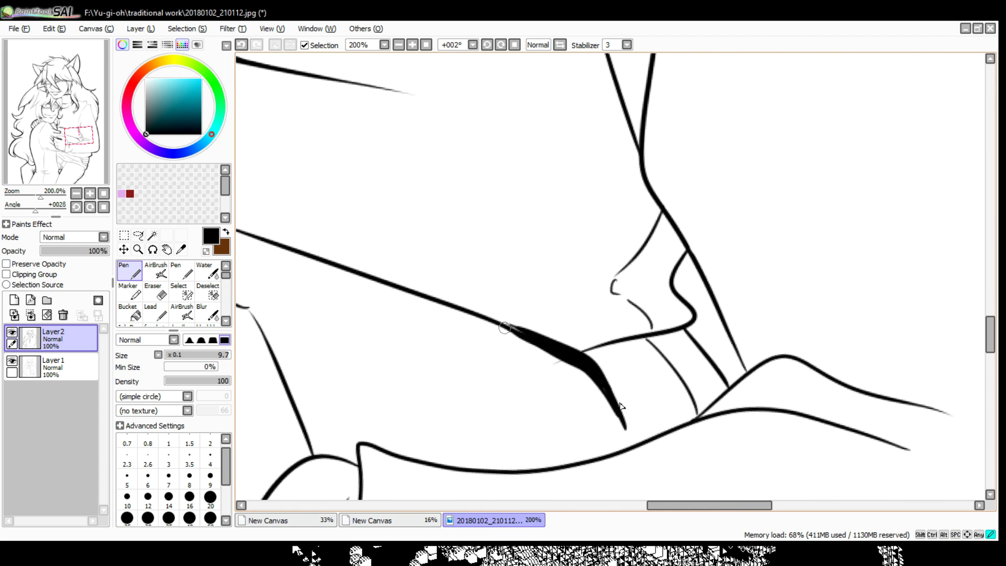
drag(624, 427, 751, 486)
mouse_move(655, 390)
mouse_down()
mouse_move(539, 351)
mouse_move(539, 411)
mouse_up()
key(ctrl+z)
mouse_move(369, 293)
mouse_down()
mouse_move(550, 337)
mouse_move(456, 378)
mouse_move(434, 366)
mouse_move(568, 427)
mouse_up()
key(ctrl+z)
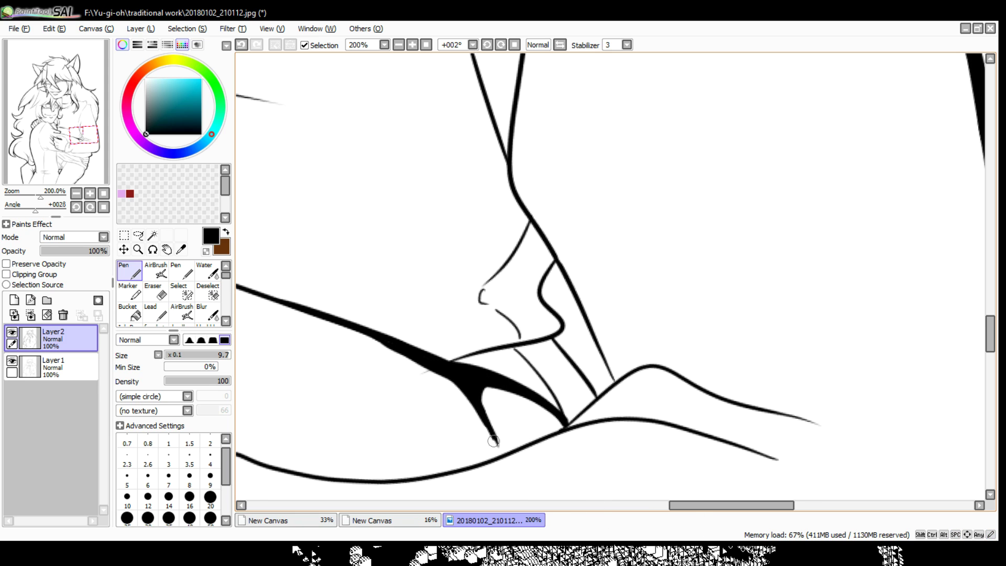
Thicken the wavy sleeve fold at the elbow and the short band below it
drag(493, 441, 502, 480)
drag(566, 310, 555, 367)
drag(689, 427, 669, 444)
drag(548, 321, 533, 347)
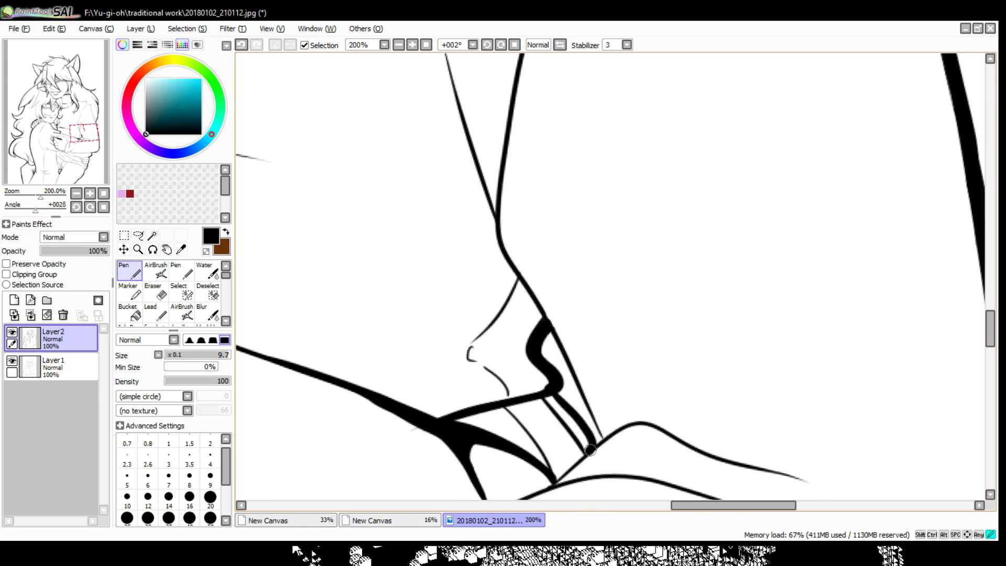
mouse_move(650, 497)
mouse_down()
mouse_move(652, 431)
mouse_move(539, 375)
mouse_move(640, 384)
mouse_up()
Thicken the rounded outline and inner crease of the shape beside the gripping hand's wrist
mouse_move(600, 491)
mouse_down()
mouse_move(585, 481)
mouse_move(593, 313)
mouse_up()
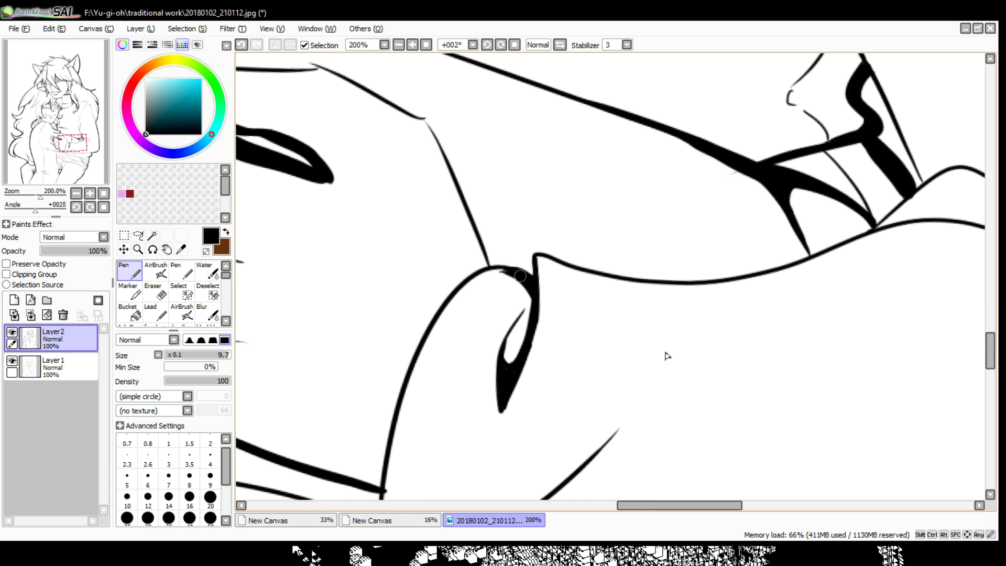
mouse_move(507, 266)
mouse_down()
mouse_move(410, 348)
mouse_move(380, 485)
mouse_up()
mouse_move(380, 485)
mouse_down()
mouse_move(358, 378)
mouse_move(489, 135)
mouse_move(708, 328)
mouse_up()
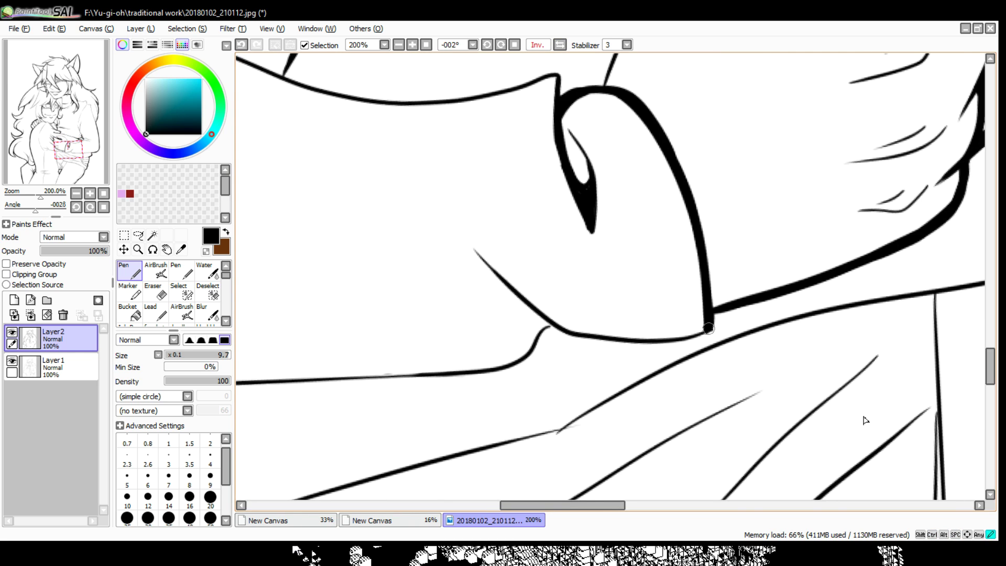
Thicken the curved lower edge of the rounded shape beside the wrist and the short line branching from it
drag(624, 344, 517, 296)
drag(457, 227, 540, 313)
drag(526, 311, 509, 347)
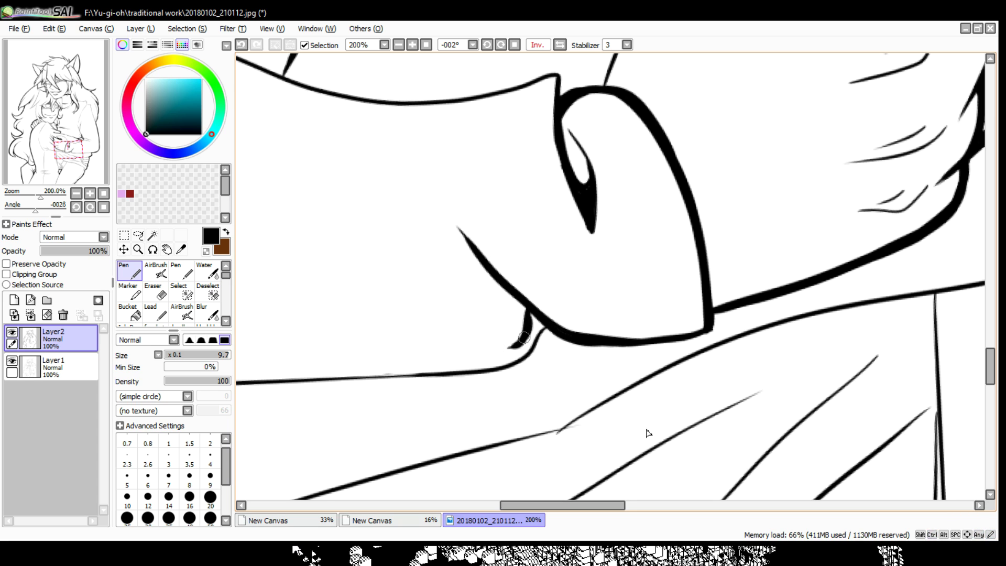
drag(712, 202, 704, 341)
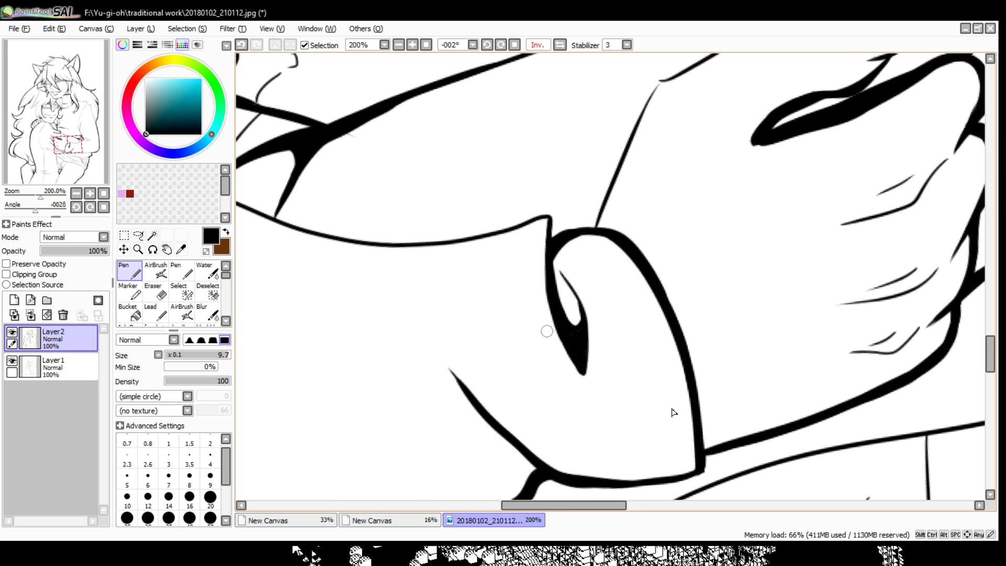
Thicken the upper wavy contour extending outward from the elbow folds with the Pen
mouse_move(674, 412)
mouse_down()
mouse_move(573, 349)
mouse_move(607, 397)
mouse_move(602, 381)
mouse_up()
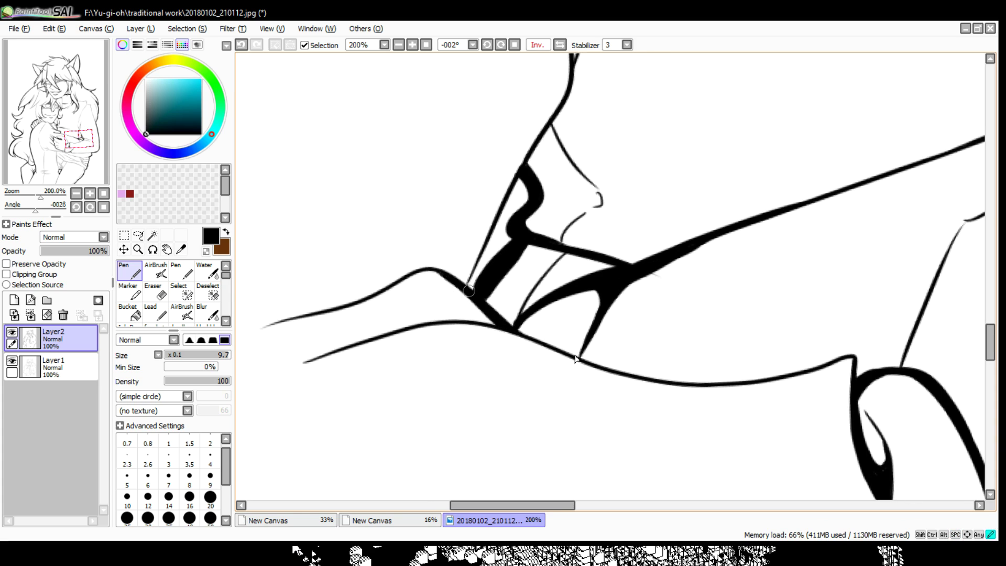
drag(334, 310, 286, 322)
drag(383, 422, 418, 435)
drag(361, 310, 278, 337)
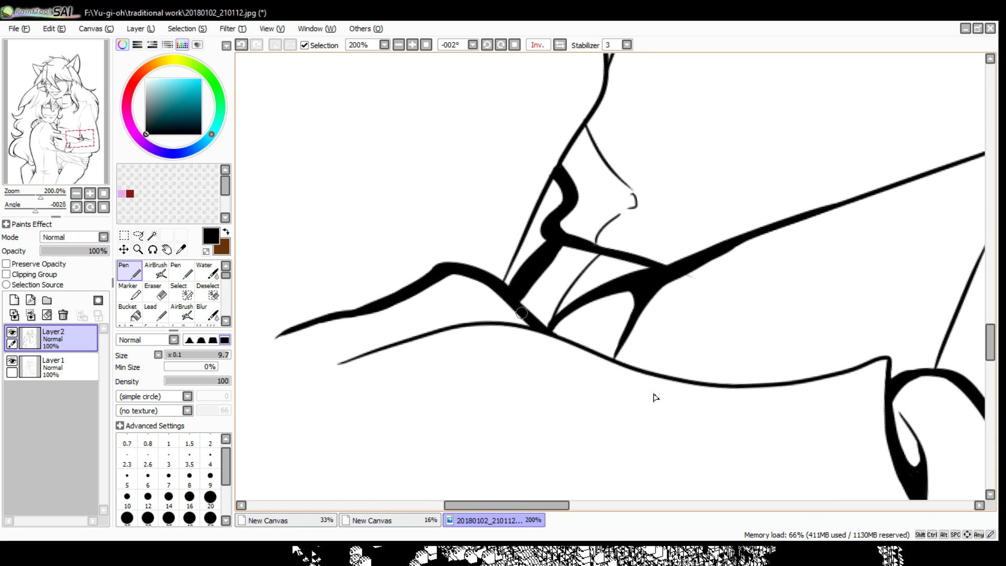
Thicken the lower contour where it meets the elbow folds and fill the fork of the sleeve line above the elbow
drag(524, 309, 388, 340)
key(ctrl+z)
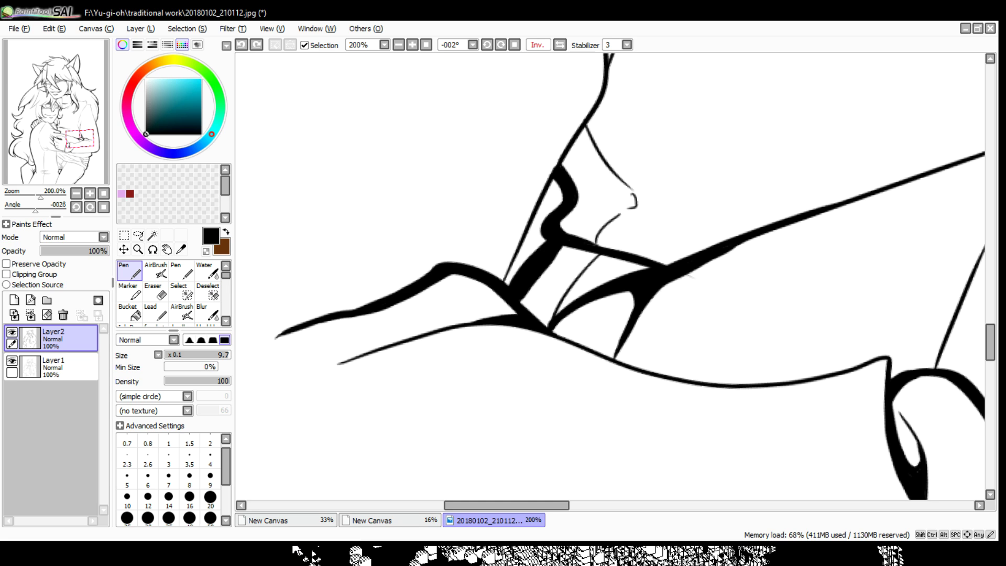
drag(654, 309, 590, 466)
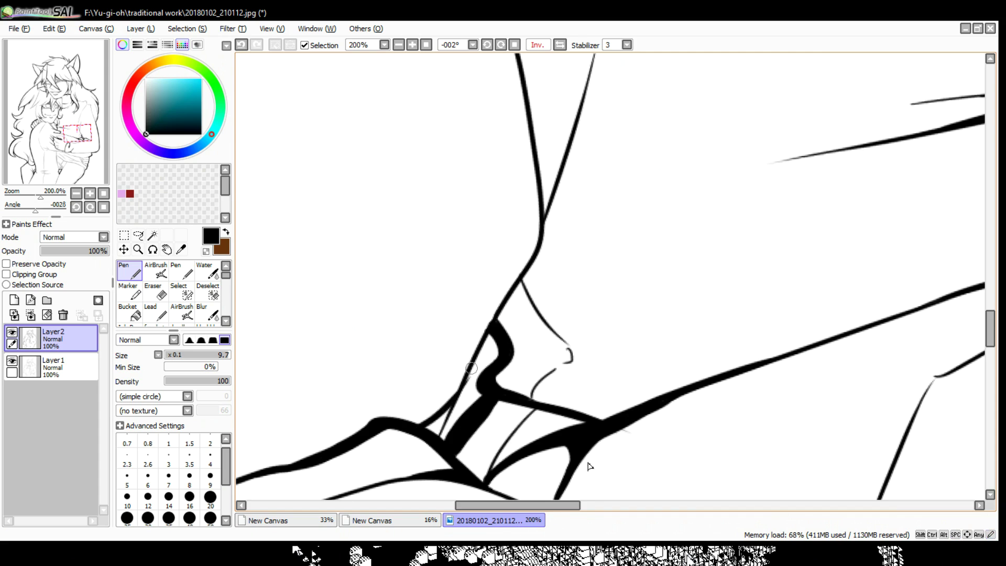
drag(542, 153, 490, 321)
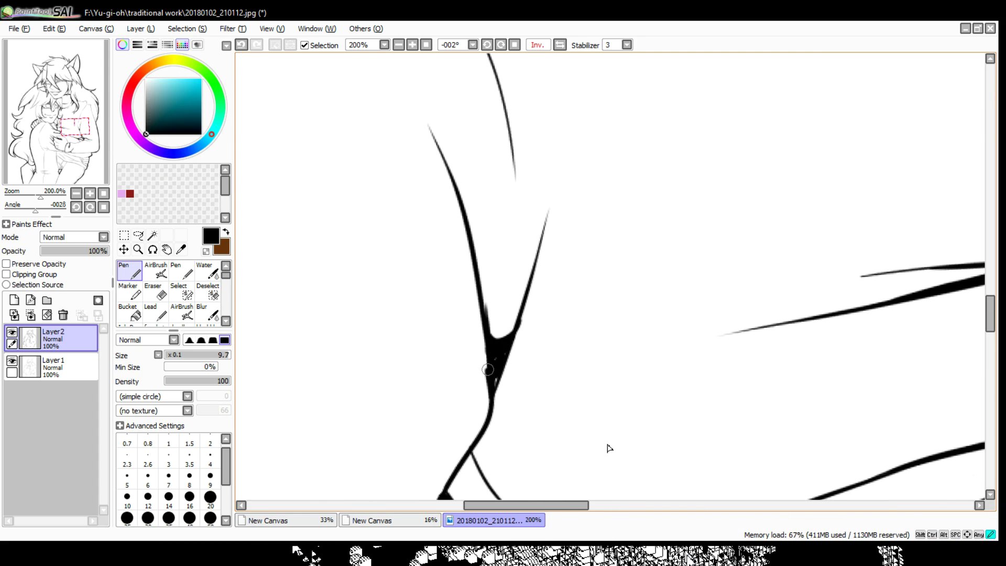
mouse_move(609, 448)
mouse_down()
mouse_move(622, 447)
mouse_move(550, 236)
mouse_move(697, 285)
mouse_move(680, 375)
mouse_move(627, 384)
mouse_move(598, 485)
mouse_move(652, 402)
mouse_move(503, 261)
mouse_up()
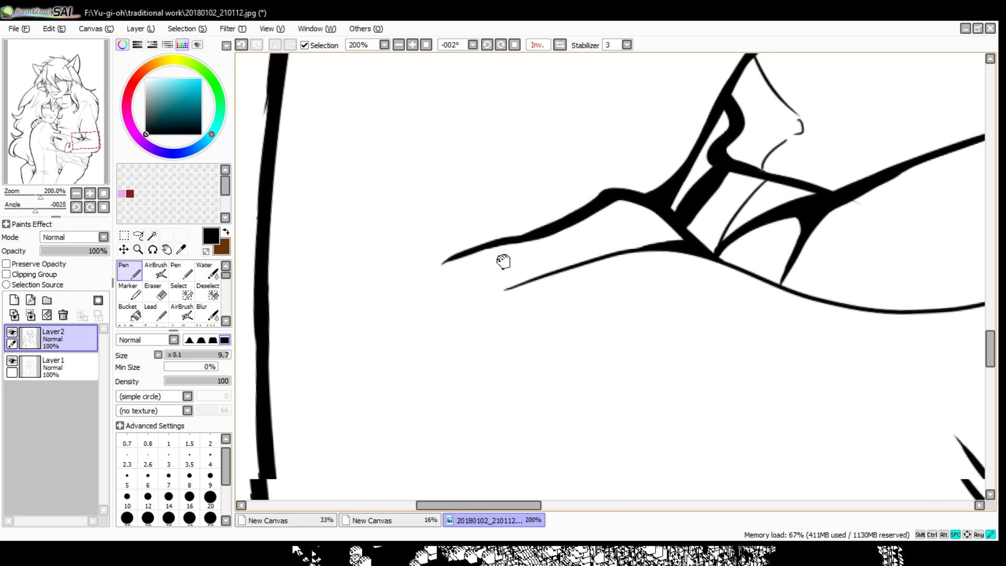
Mirror the canvas view and thicken the forearm's long underside contour, including its curved inner end
key(h)
drag(433, 281, 926, 373)
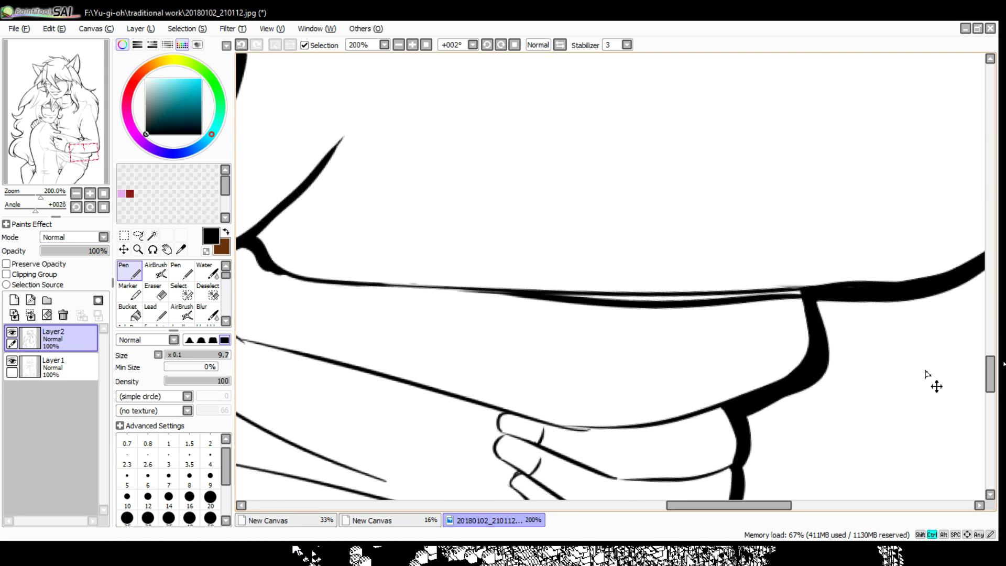
key(ctrl+z)
key(ctrl+z)
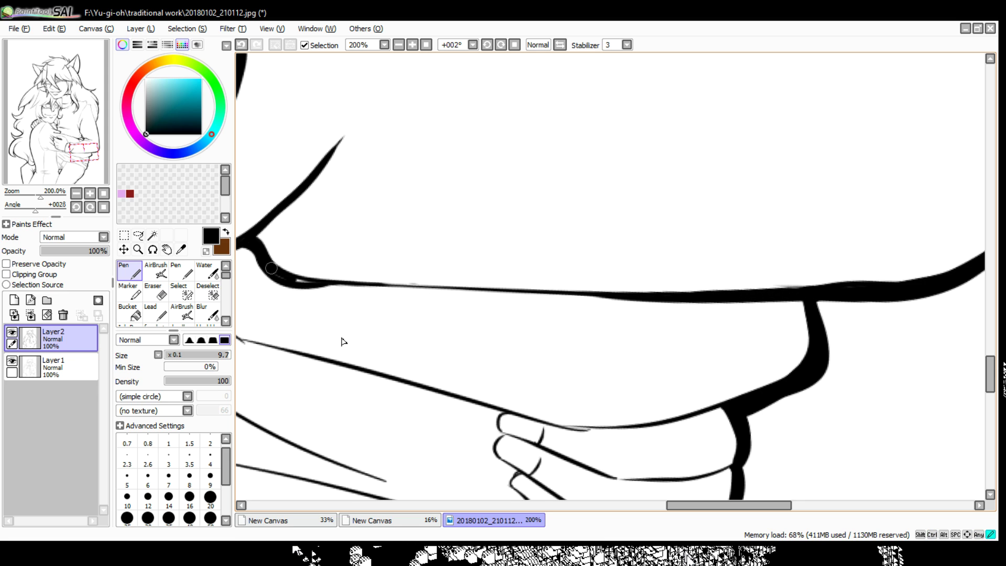
mouse_move(283, 294)
mouse_down()
mouse_move(377, 272)
mouse_move(468, 356)
mouse_move(420, 316)
mouse_move(138, 209)
mouse_up()
Thicken the upper contour of the lower arm that ends in the fist and the thin line branching from its far end
mouse_move(665, 325)
mouse_down()
mouse_move(768, 308)
mouse_move(582, 325)
mouse_move(303, 239)
mouse_up()
drag(262, 226, 419, 276)
mouse_move(526, 351)
mouse_down()
mouse_move(469, 332)
mouse_move(536, 328)
mouse_move(422, 321)
mouse_move(508, 362)
mouse_move(613, 382)
mouse_up()
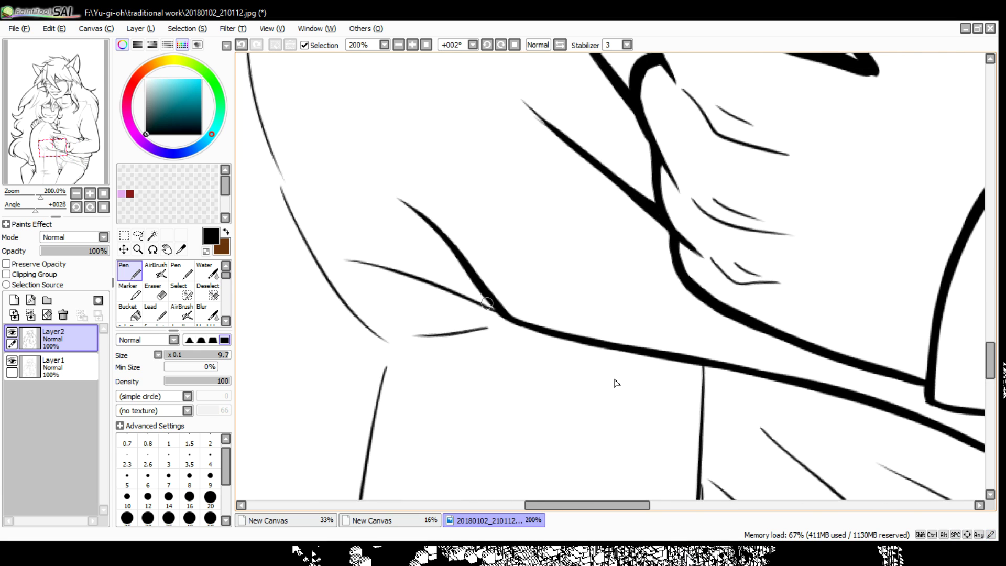
drag(498, 314, 372, 257)
drag(430, 283, 335, 254)
mouse_move(445, 326)
mouse_down()
mouse_move(674, 277)
mouse_move(658, 305)
mouse_move(668, 407)
mouse_move(696, 456)
mouse_move(680, 456)
mouse_up()
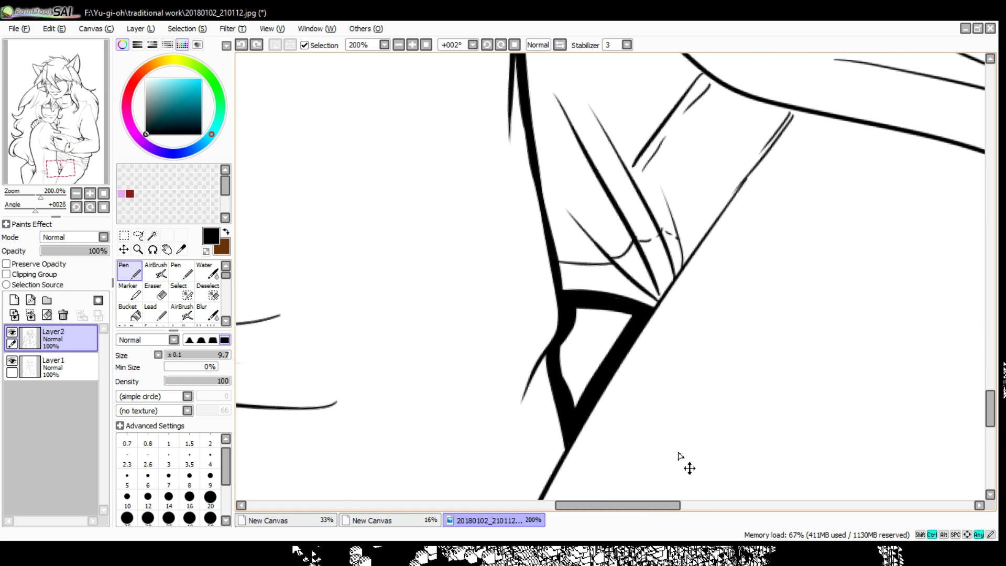
Thicken the short curved branch beside the triangular gap and the long diagonal line running down to the canvas edge
drag(524, 414, 550, 351)
drag(682, 449, 709, 300)
mouse_move(592, 294)
mouse_down()
mouse_move(490, 498)
mouse_move(621, 196)
mouse_up()
drag(540, 388, 578, 299)
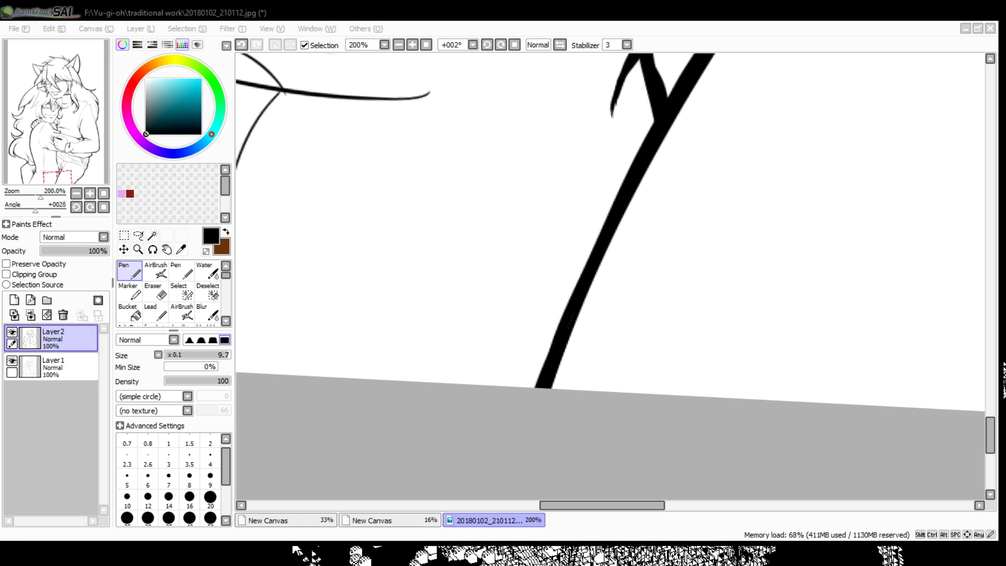
drag(655, 262, 514, 416)
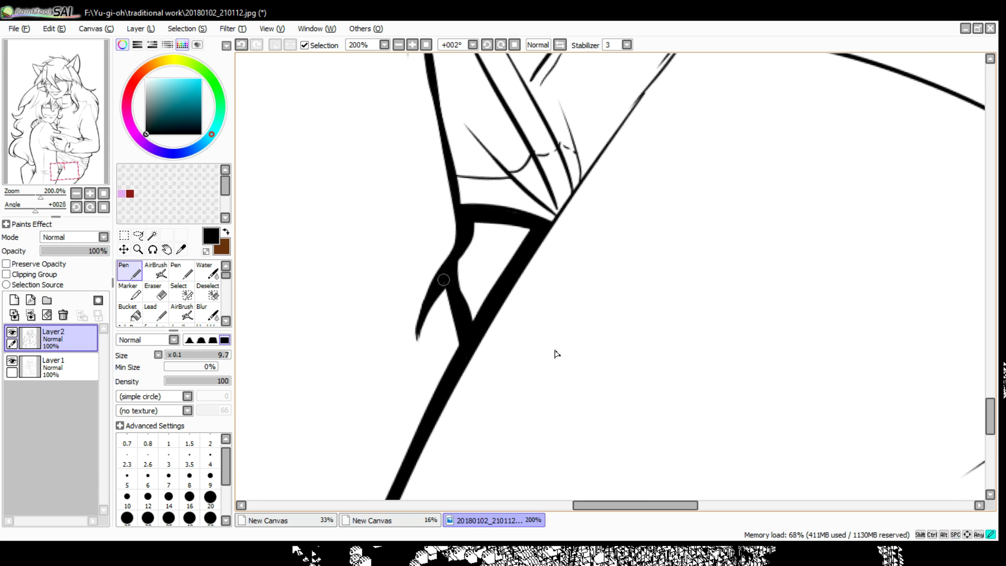
Thicken the diagonal contour above the triangular gap and the fabric creases radiating from its corner
mouse_move(554, 352)
mouse_down()
mouse_move(451, 387)
mouse_move(528, 288)
mouse_move(442, 390)
mouse_up()
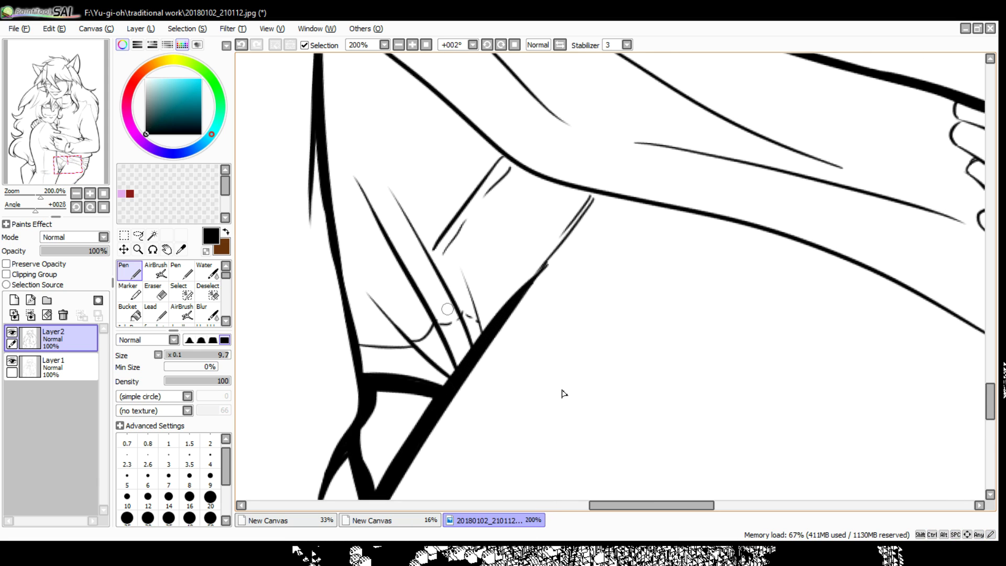
drag(554, 360, 648, 415)
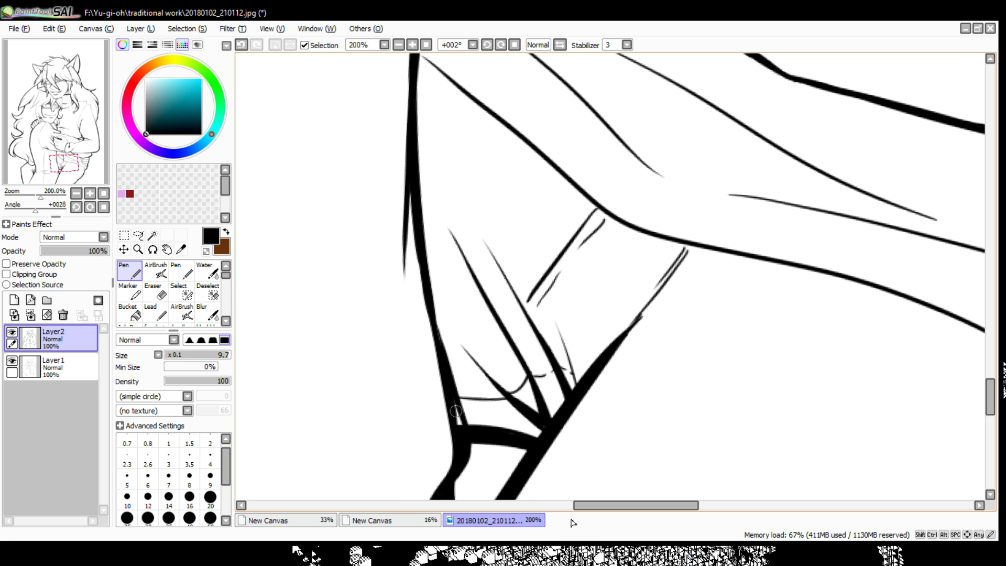
drag(449, 399, 674, 412)
Thicken the lower contour of the arm leading to the fist and the outer knuckle outline
mouse_move(630, 346)
mouse_down()
mouse_move(495, 264)
mouse_move(386, 216)
mouse_up()
drag(714, 335, 614, 345)
drag(714, 384, 707, 430)
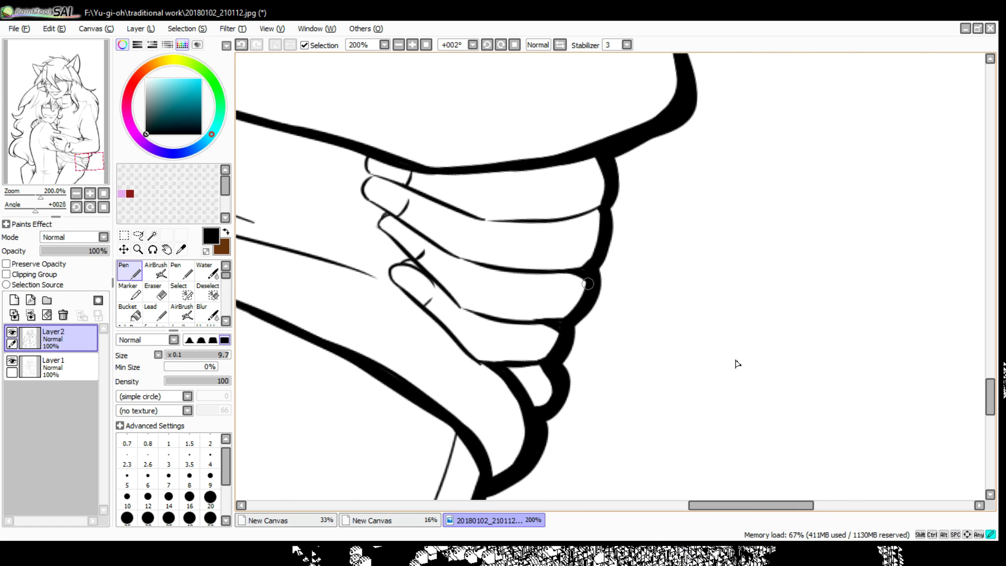
Thicken the curled fingertip outlines of the fist, down to the lowest finger's edge
drag(737, 363, 678, 381)
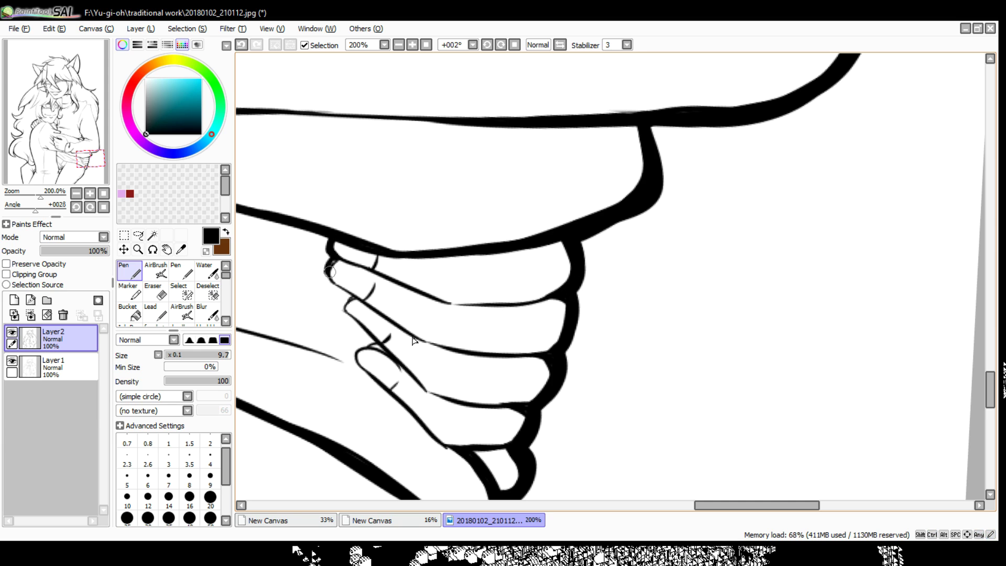
drag(461, 429, 477, 367)
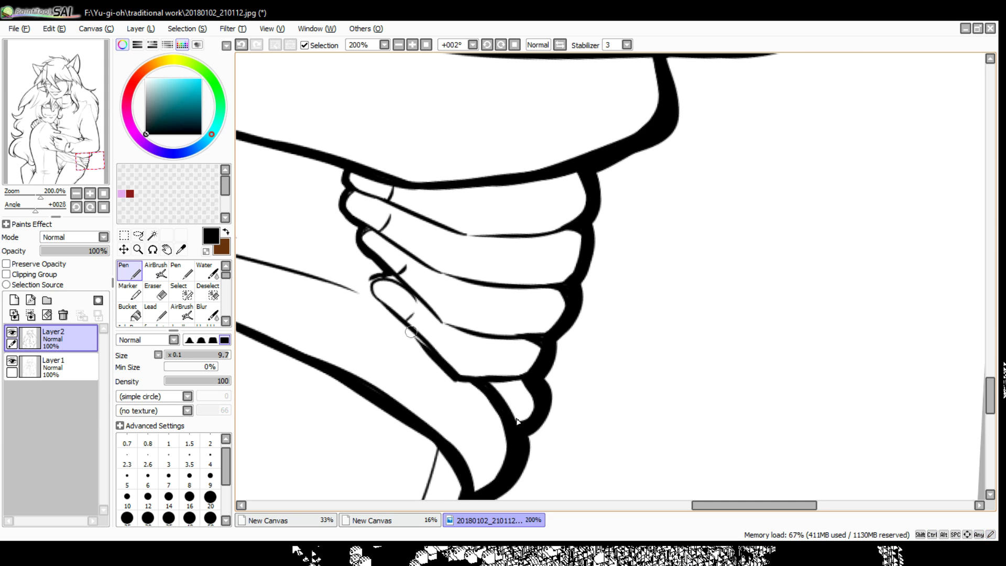
key(e)
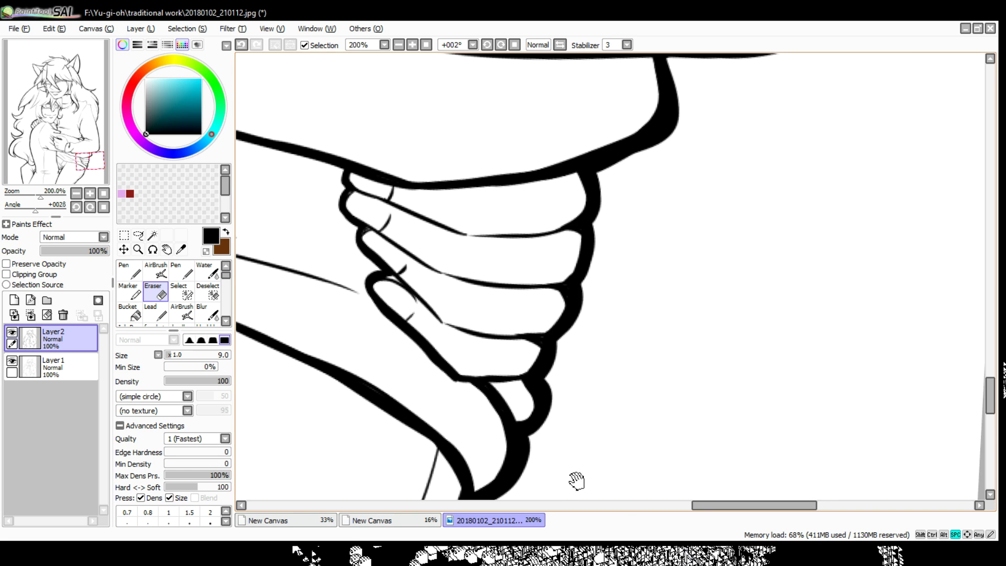
Thicken the back-of-hand line from the cuff to the thumb and the forearm contour from the cuff toward the elbow
scroll(573, 478, left, 10)
key(n)
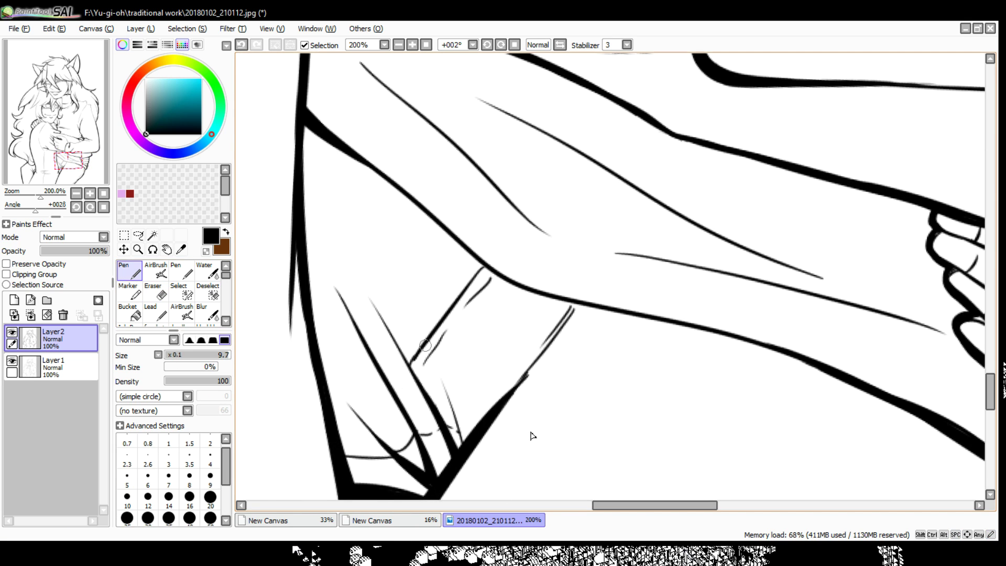
scroll(370, 382, down, 3)
scroll(476, 456, up, 3)
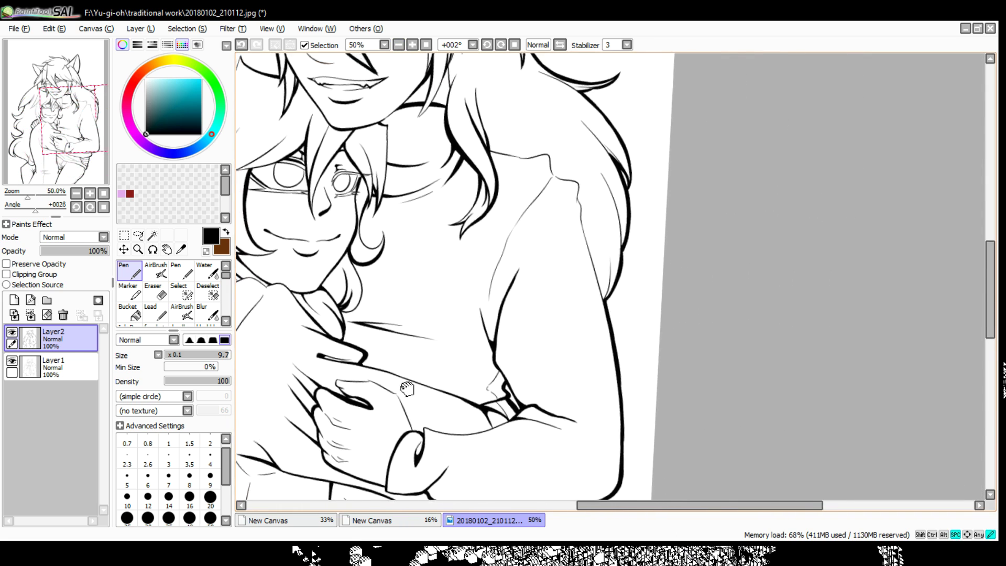
drag(506, 282, 524, 278)
key(ctrl+z)
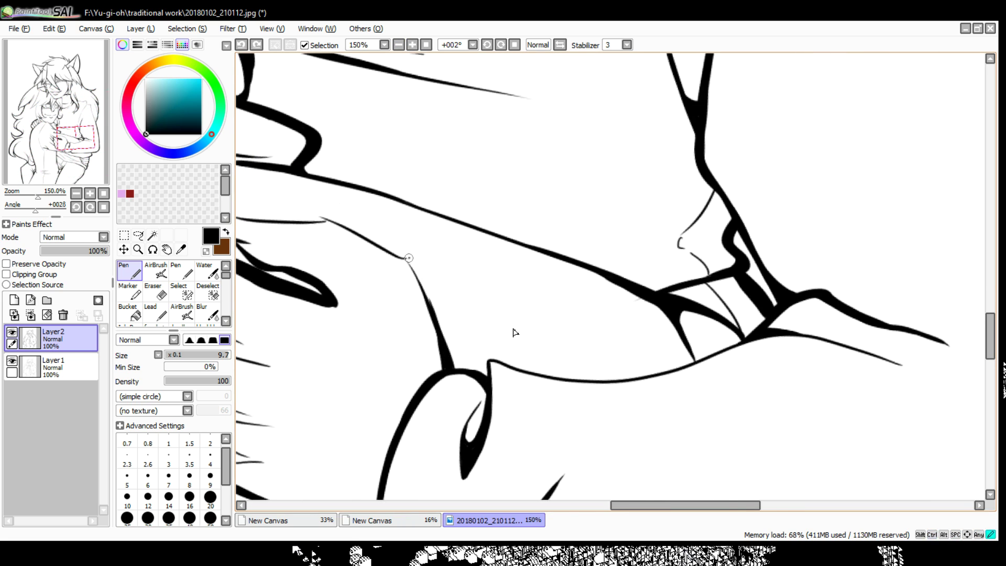
drag(515, 336, 560, 389)
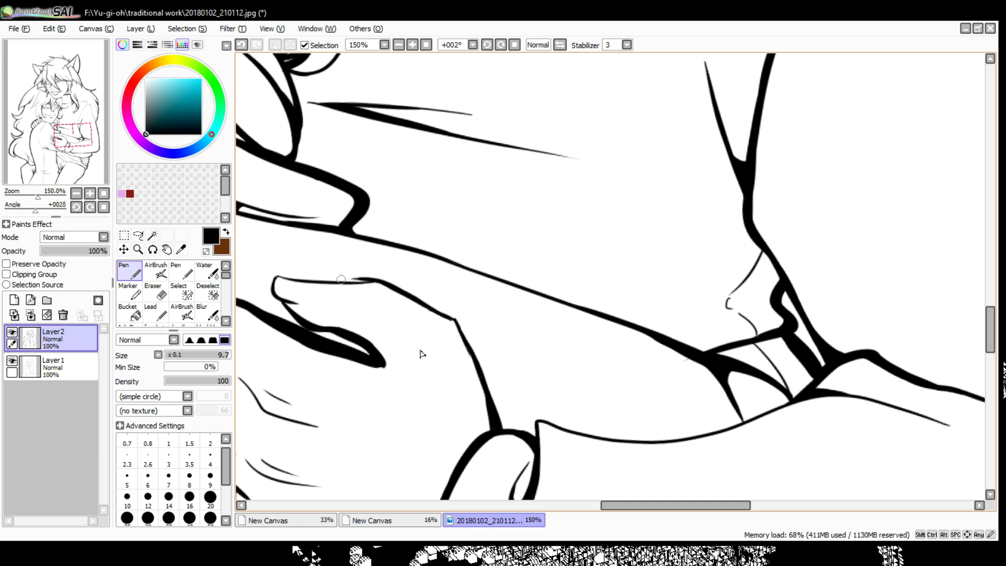
drag(458, 357, 487, 442)
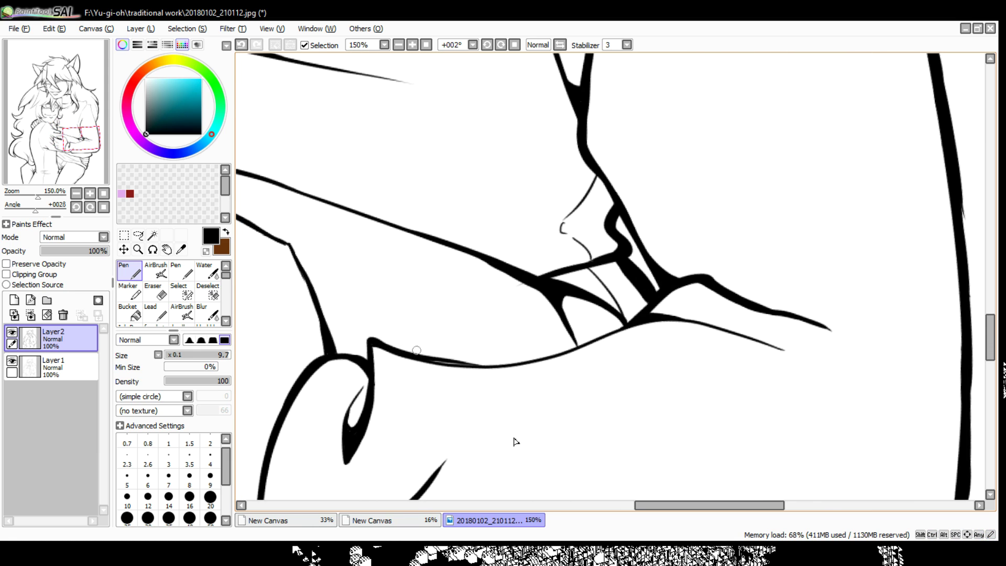
drag(674, 271, 569, 318)
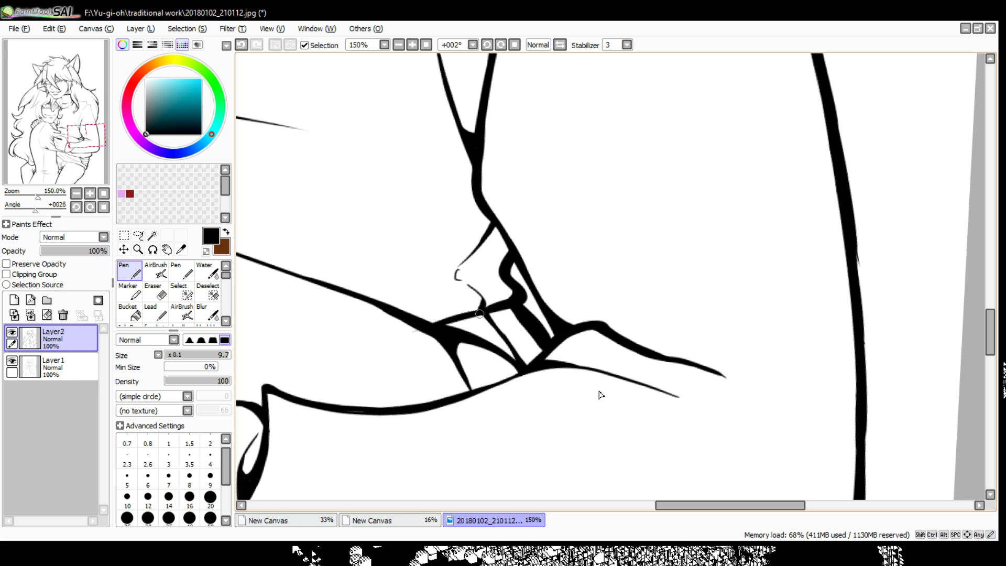
Thicken the outer upper-arm line and the wavy shoulder contour above it, continuing toward the hair
drag(601, 395, 669, 406)
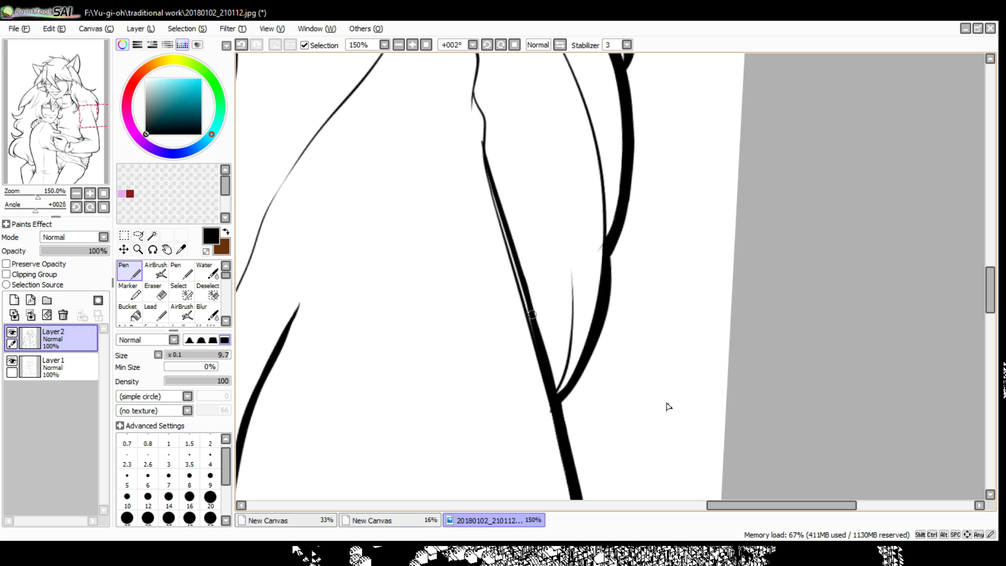
drag(648, 333, 632, 397)
drag(650, 448, 602, 352)
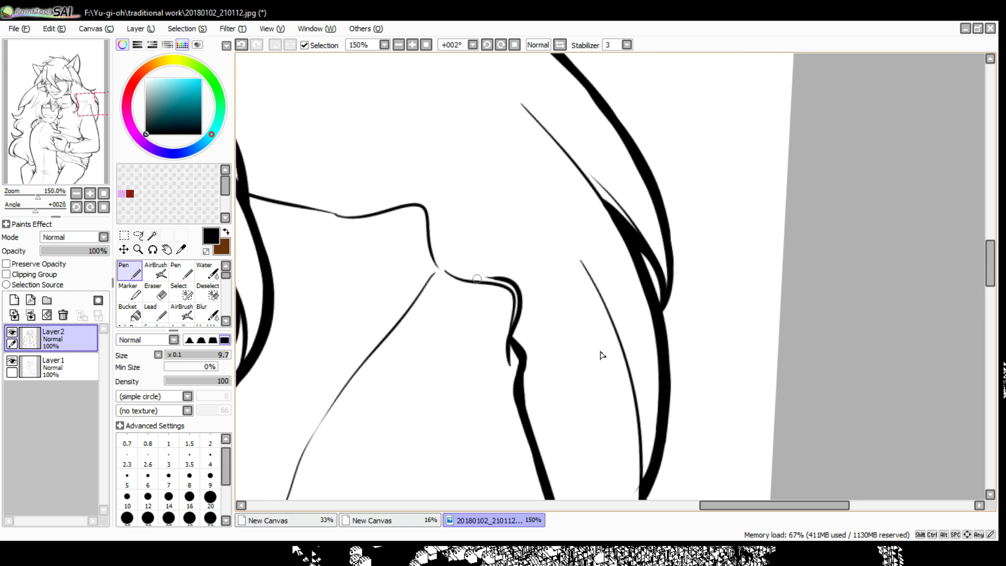
mouse_move(483, 309)
mouse_down()
mouse_move(568, 456)
mouse_move(658, 424)
mouse_up()
key(ctrl+z)
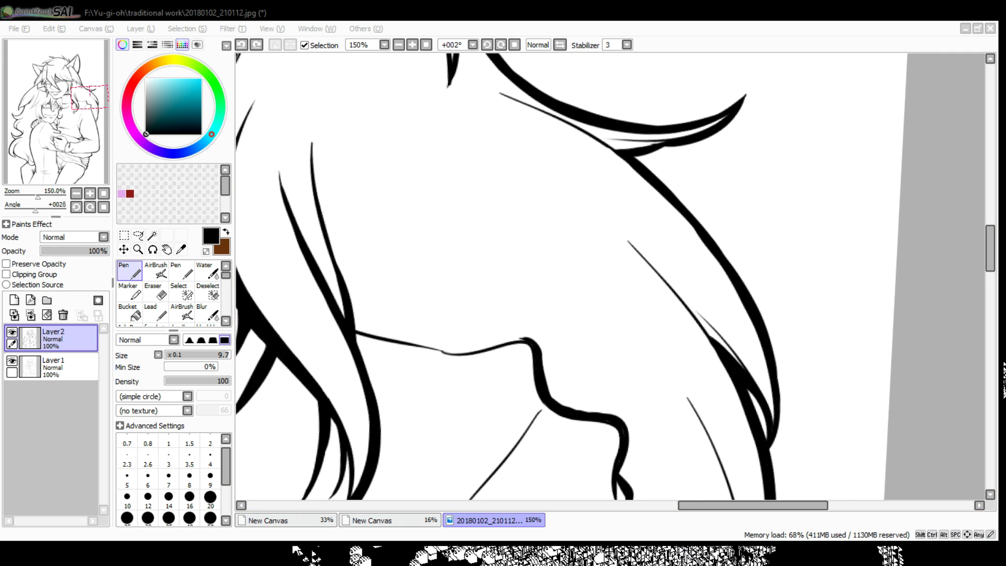
mouse_move(527, 339)
mouse_down()
mouse_move(461, 347)
mouse_move(472, 349)
mouse_up()
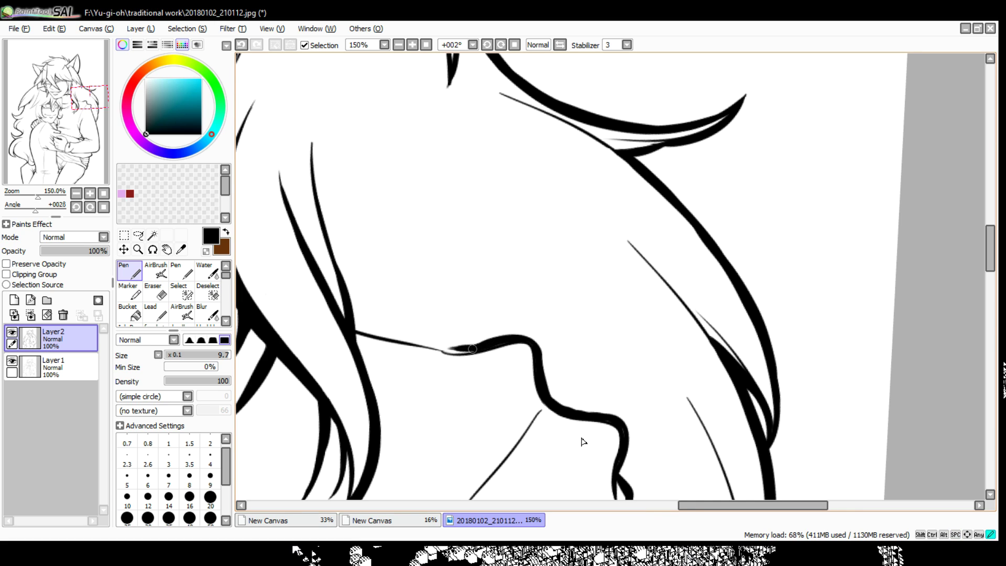
Thicken the inner hair strand beside the shoulder and the thin line under the outward-flicked hair tip
scroll(645, 461, right, 5)
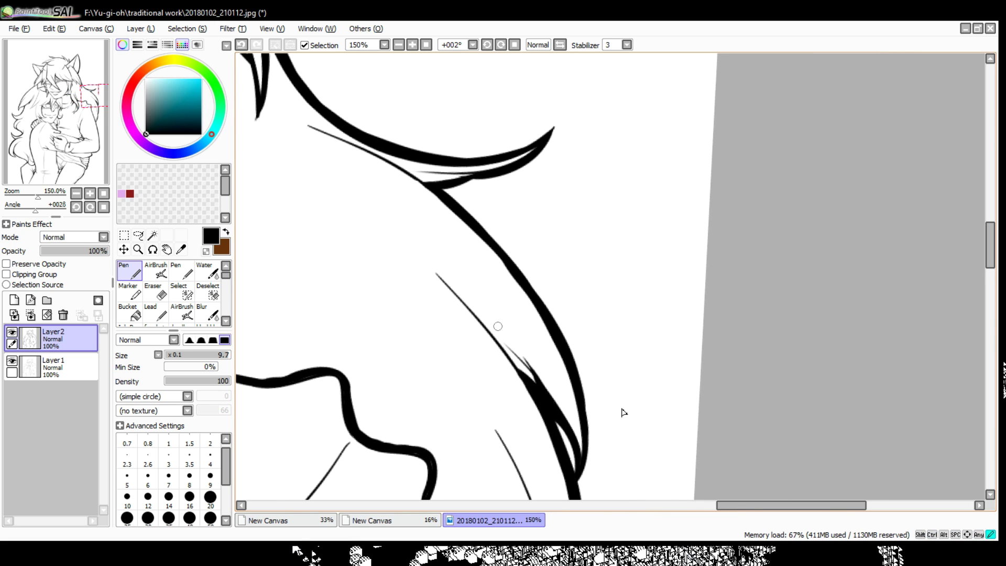
scroll(603, 429, up, 5)
scroll(607, 438, left, 3)
scroll(655, 487, up, 2)
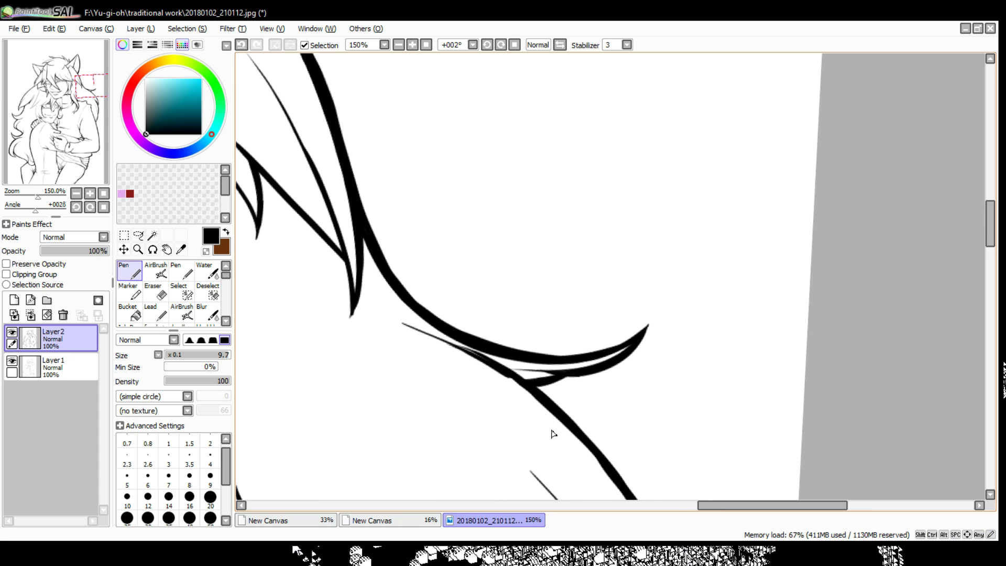
Thicken the smaller character's shoulder contour from below the chin past the gripping fingers, with the view mirrored
mouse_move(608, 455)
mouse_down()
mouse_move(449, 360)
mouse_move(427, 456)
mouse_move(435, 335)
mouse_move(447, 501)
mouse_move(669, 471)
mouse_move(550, 304)
mouse_up()
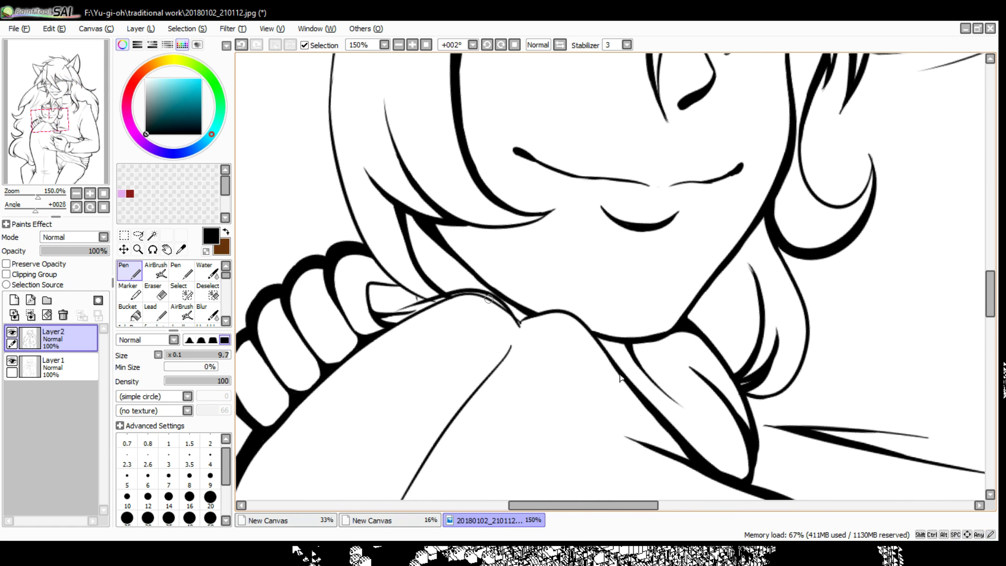
key(ctrl+z)
drag(419, 308, 346, 347)
key(h)
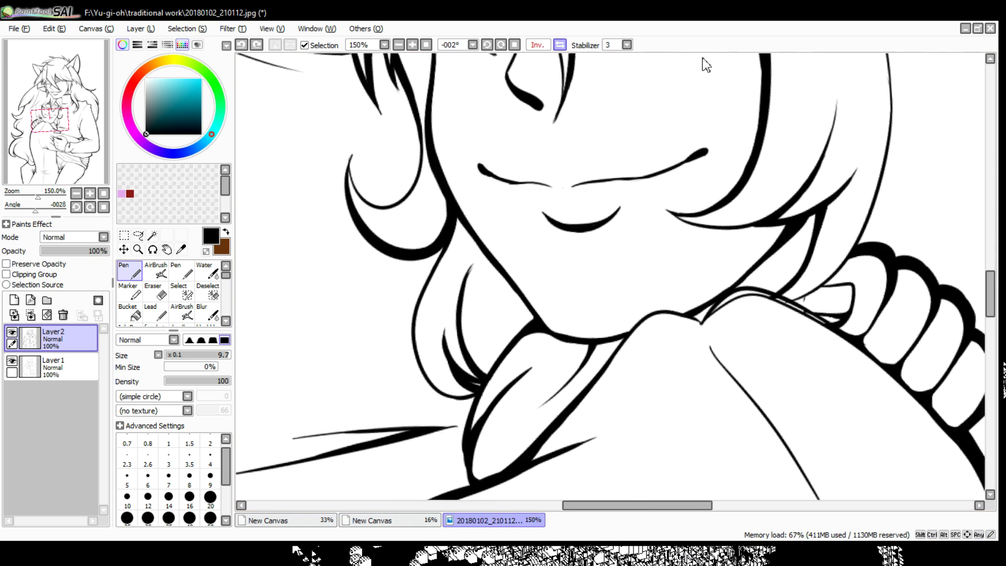
scroll(946, 418, up, 2)
mouse_move(684, 265)
mouse_down()
mouse_move(645, 248)
mouse_move(461, 228)
mouse_move(467, 220)
mouse_move(638, 242)
mouse_move(420, 255)
mouse_up()
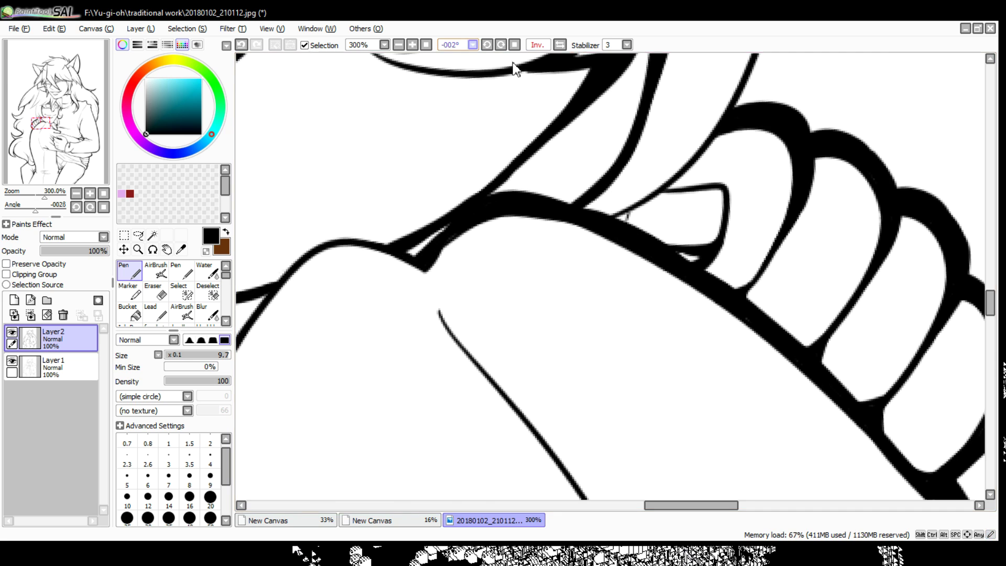
scroll(505, 370, down, 3)
drag(568, 449, 655, 317)
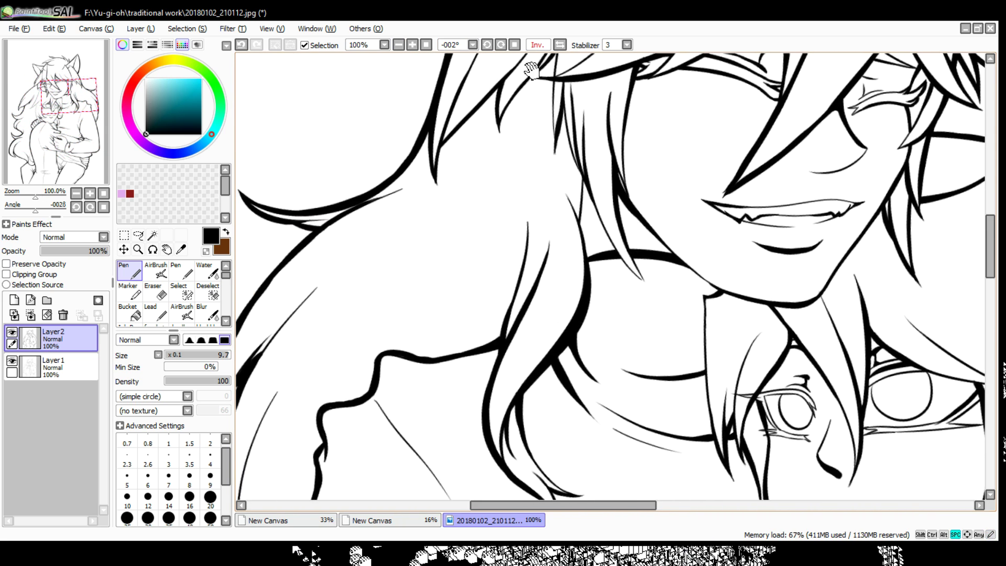
scroll(597, 341, up, 3)
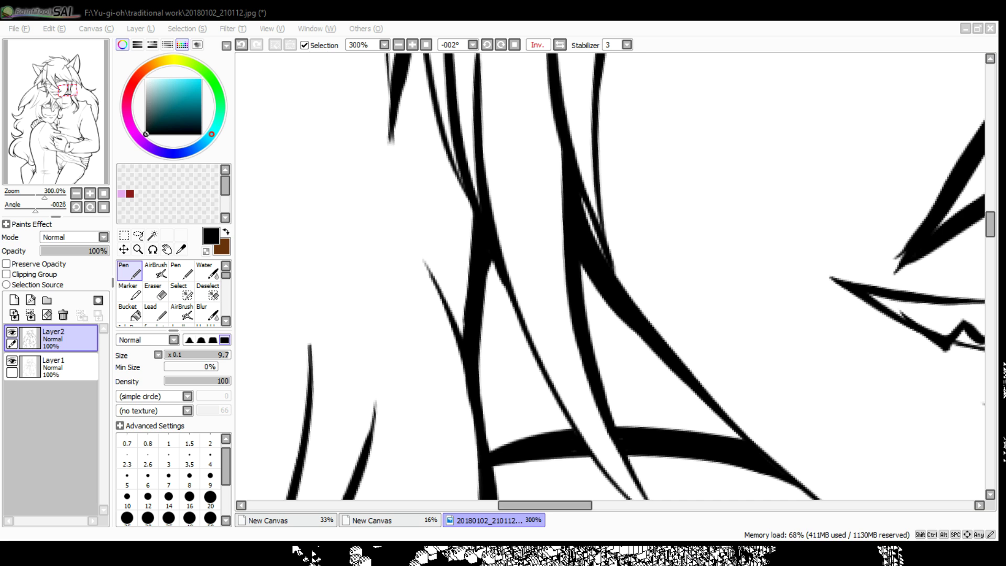
Thicken the two long creases running along the lower arm toward the fist, undoing unsatisfactory strokes
scroll(534, 467, down, 4)
drag(534, 467, 514, 100)
scroll(521, 300, up, 4)
drag(655, 206, 540, 317)
key(ctrl+z)
key(ctrl+z)
drag(626, 366, 757, 321)
key(ctrl+z)
mouse_move(638, 210)
mouse_down()
mouse_move(498, 308)
mouse_move(485, 305)
mouse_up()
key(ctrl+z)
drag(671, 197, 482, 303)
key(ctrl+z)
Thicken the short diagonal fold below the lower arm and the creases continuing from it to the corner
mouse_move(569, 248)
mouse_down()
mouse_move(521, 283)
mouse_move(399, 242)
mouse_move(359, 212)
mouse_up()
drag(621, 369, 564, 294)
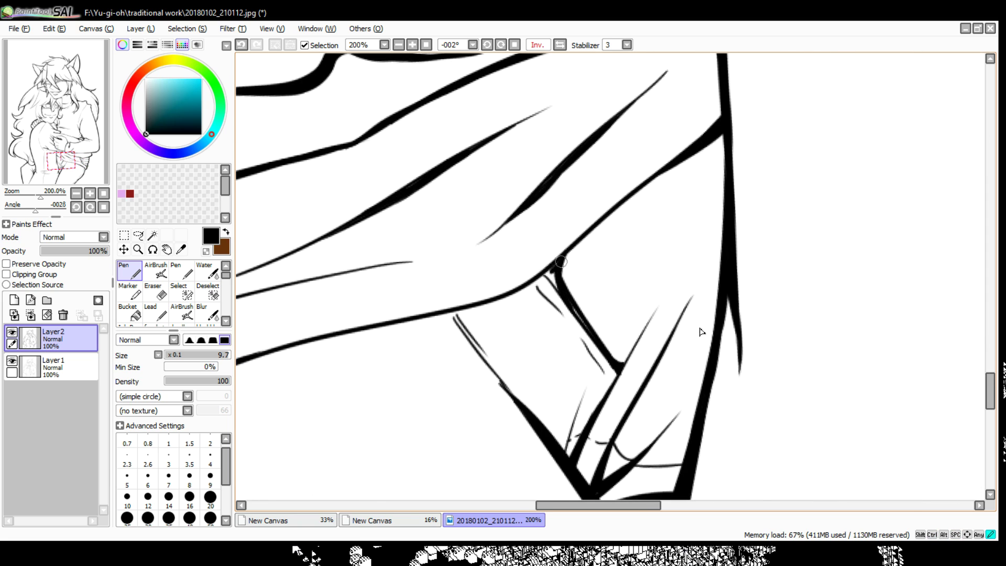
drag(623, 367, 590, 435)
drag(584, 392, 567, 455)
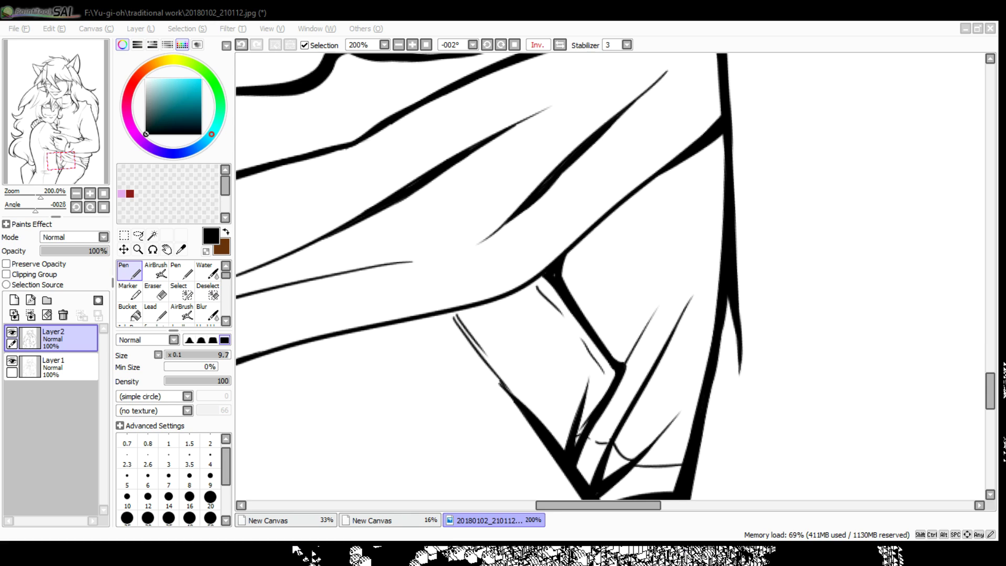
Thicken the edge of the long bang crossing between the larger character's eyes on Layer1
key(alt+Tab)
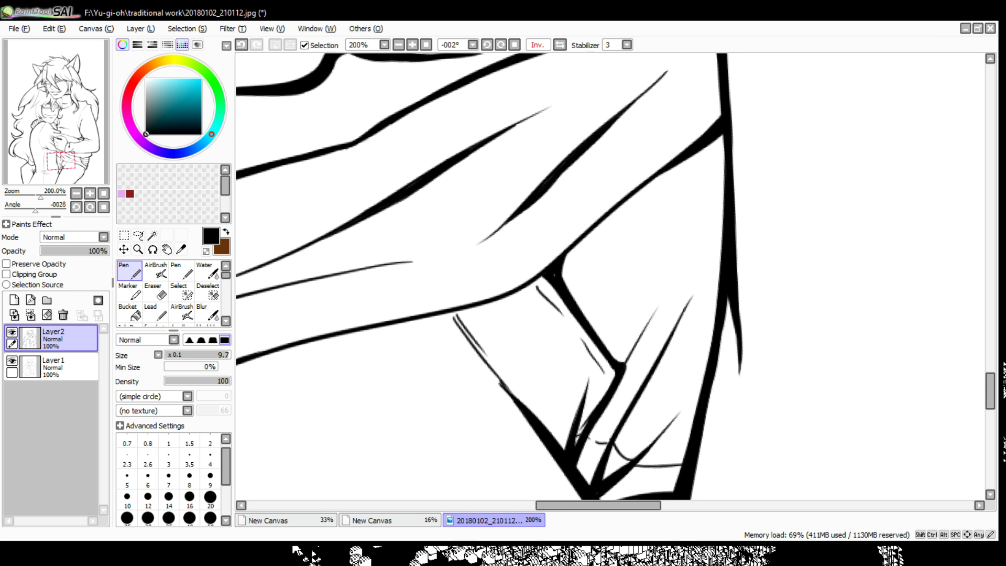
key(Home)
scroll(553, 321, up, 5)
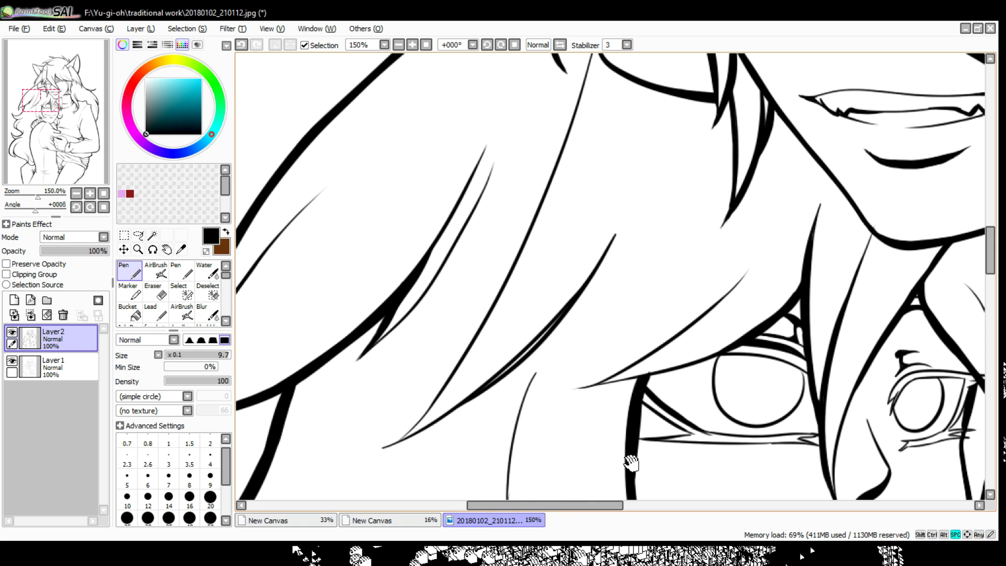
mouse_move(635, 460)
mouse_down()
mouse_move(665, 432)
mouse_move(658, 407)
mouse_move(669, 412)
mouse_move(503, 399)
mouse_move(598, 422)
mouse_up()
key(e)
drag(474, 237, 472, 315)
scroll(367, 186, up, 3)
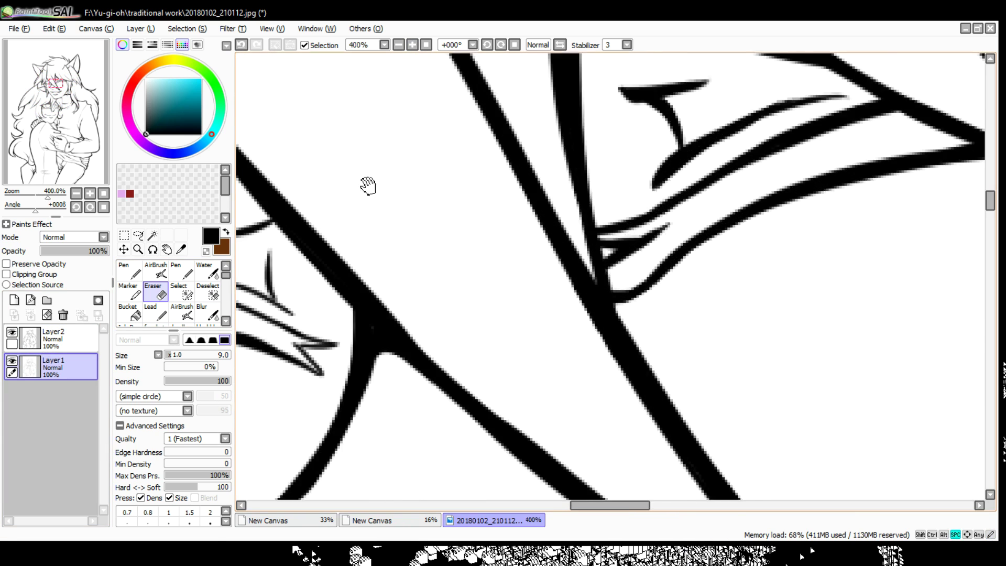
key(n)
drag(601, 341, 480, 293)
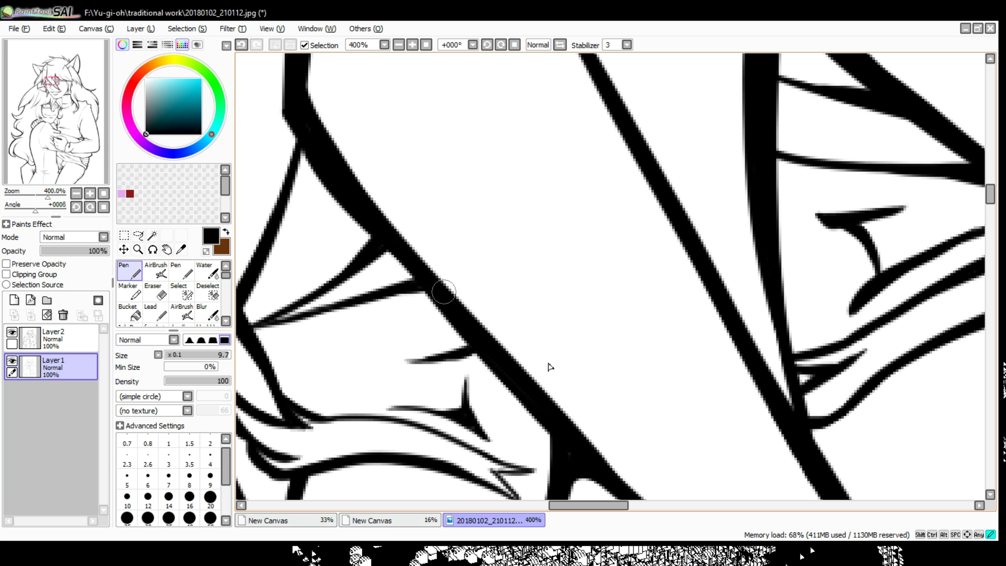
drag(548, 366, 329, 292)
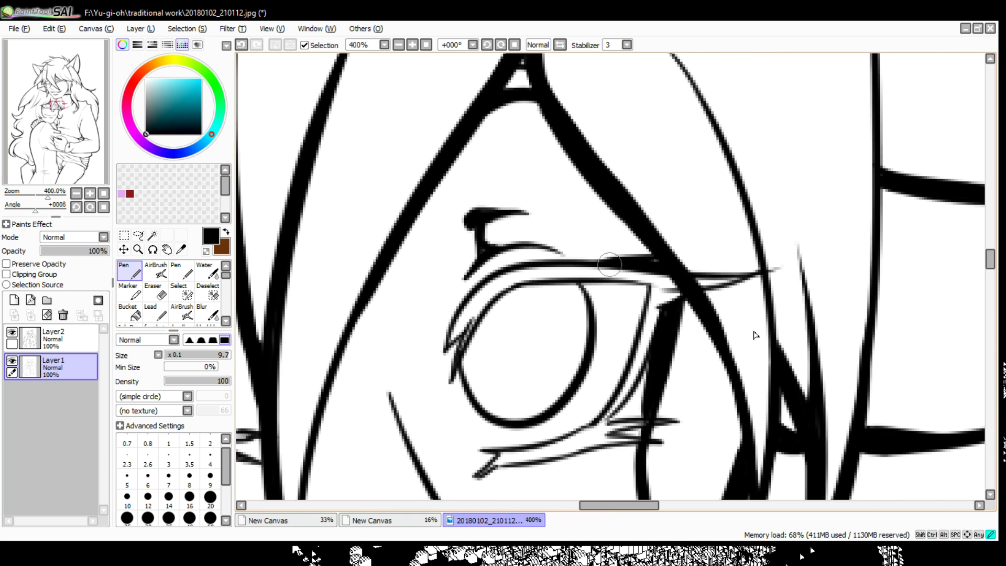
Thicken the iris of the smaller character's far eye inward and erase its outer edge to make it smaller
mouse_move(580, 286)
mouse_down()
mouse_move(576, 367)
mouse_move(487, 414)
mouse_move(456, 351)
mouse_up()
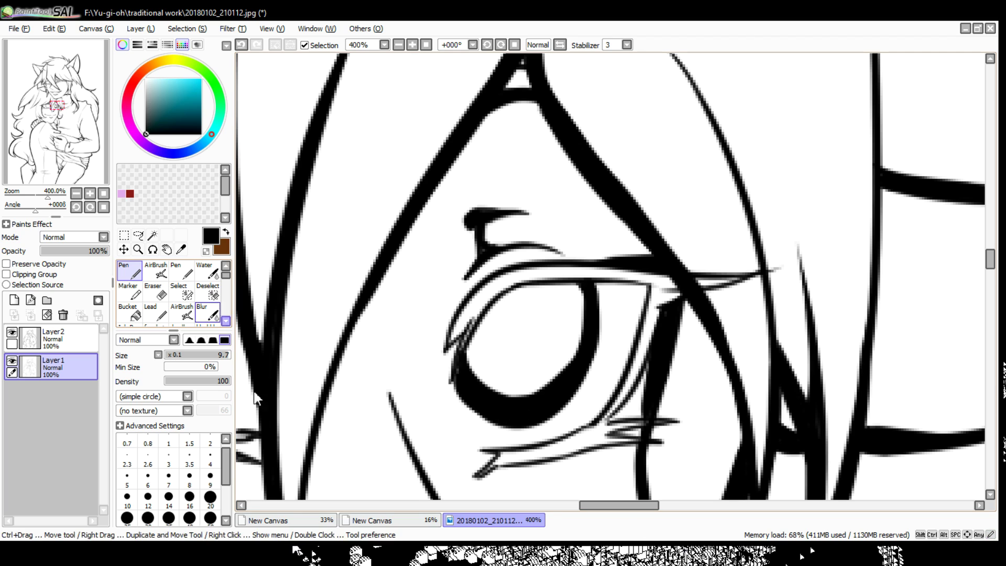
key(e)
mouse_move(452, 390)
mouse_down()
mouse_move(550, 414)
mouse_move(597, 304)
mouse_move(537, 423)
mouse_move(517, 409)
mouse_move(576, 361)
mouse_move(603, 294)
mouse_up()
click(130, 270)
Redraw the smaller character's near iris with a thicker, smaller outline and erase the old outline around it
drag(78, 252, 351, 246)
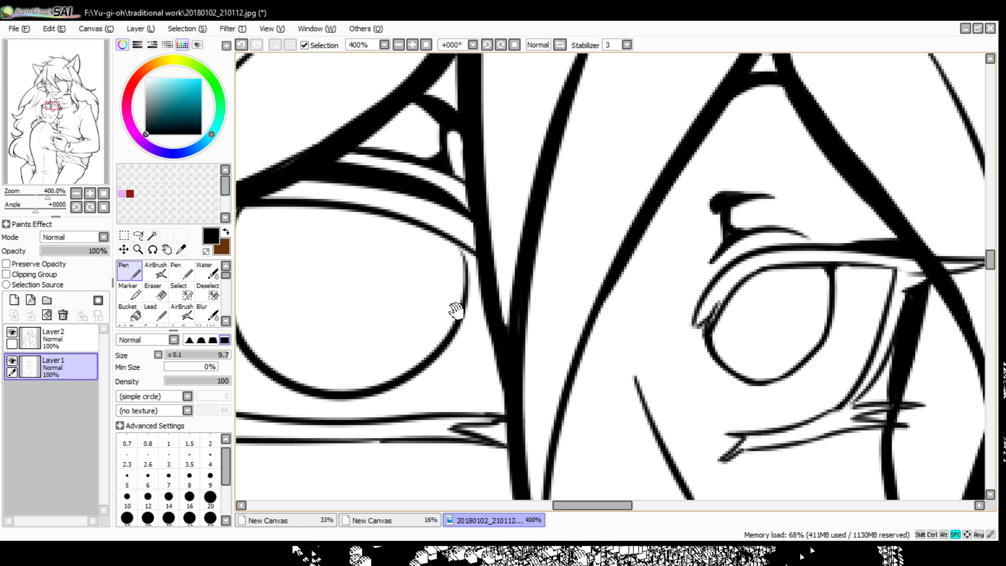
click(52, 338)
mouse_move(278, 244)
mouse_down()
mouse_move(351, 261)
mouse_move(443, 439)
mouse_up()
key(ctrl+z)
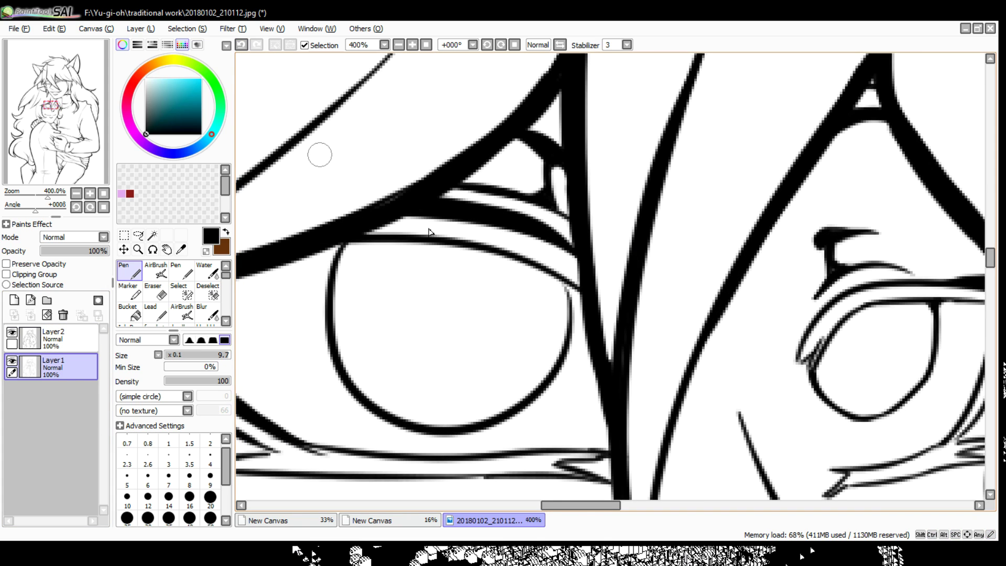
key(ctrl+y)
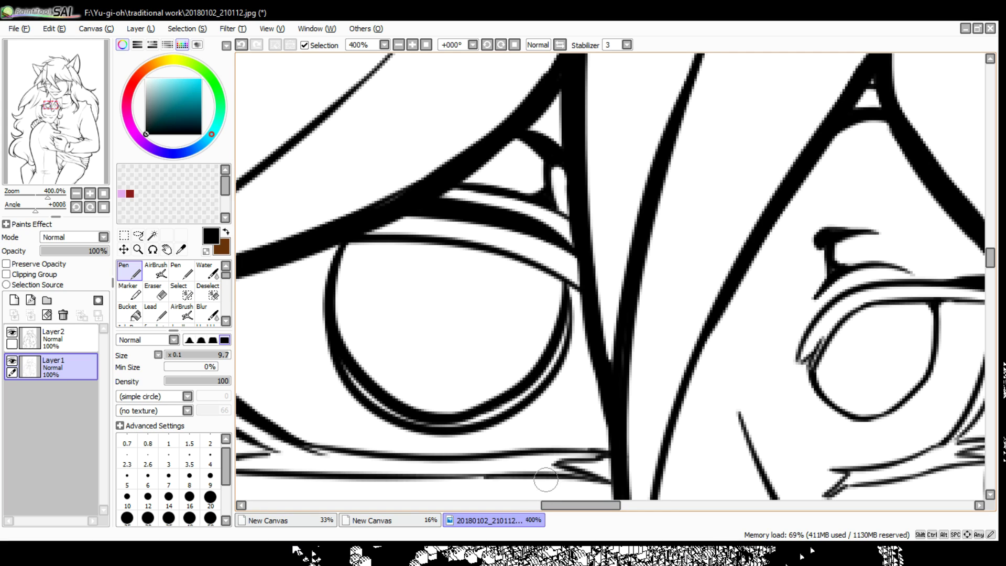
click(156, 291)
mouse_move(501, 426)
mouse_down()
mouse_move(577, 320)
mouse_move(568, 383)
mouse_up()
Thin the far eye's upper-lid line where it meets the crossing hair strand
key(n)
mouse_move(811, 360)
mouse_down()
mouse_move(588, 379)
mouse_move(571, 420)
mouse_move(445, 432)
mouse_up()
key(e)
mouse_move(657, 286)
mouse_down()
mouse_move(629, 314)
mouse_move(648, 305)
mouse_up()
key(n)
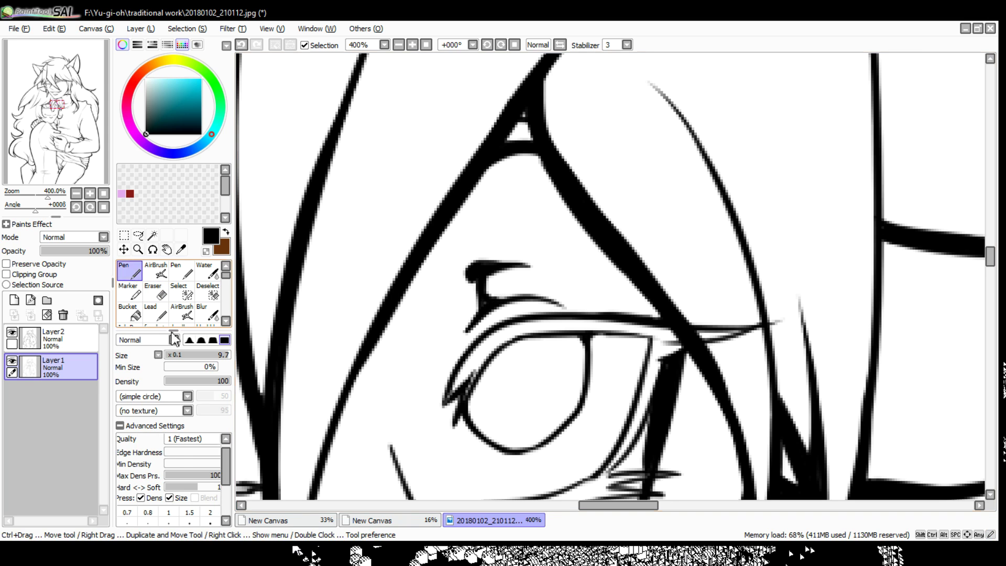
Add a new layer above Layer1, lower Layer1's opacity to 46%, and hide Layer2 while working on the new layer
scroll(524, 53, down, 2)
scroll(421, 343, up, 1)
scroll(421, 344, down, 6)
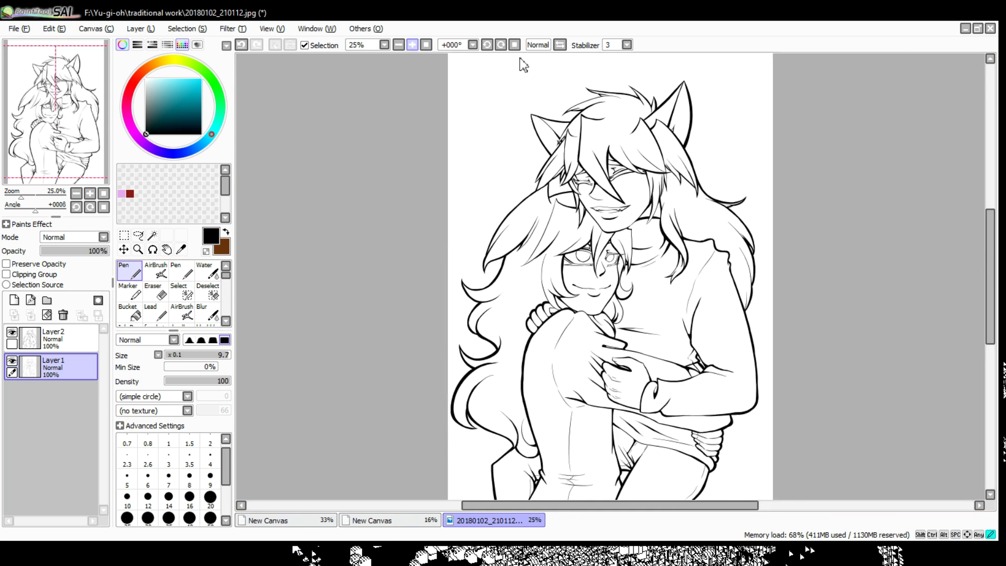
scroll(396, 265, up, 6)
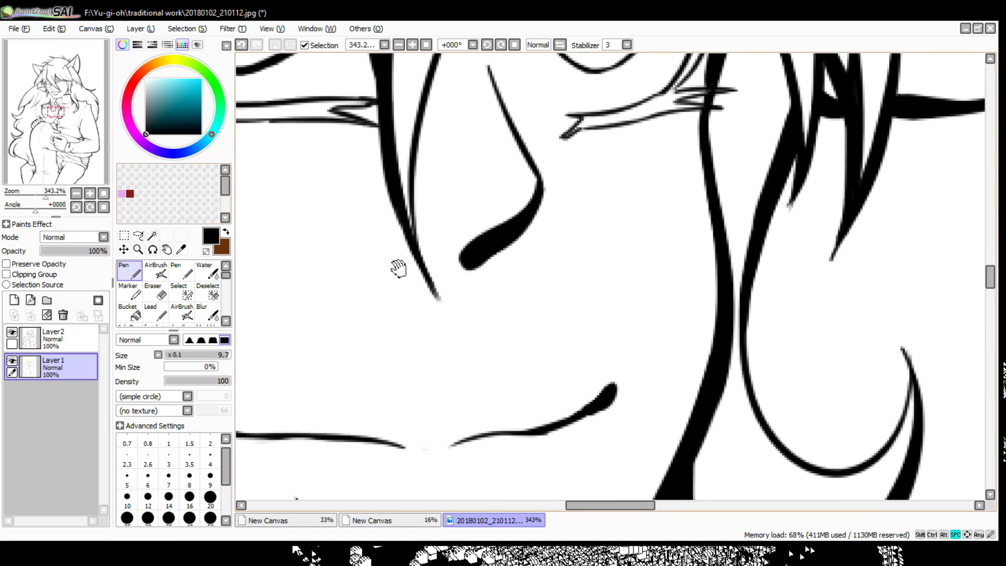
click(14, 299)
click(52, 393)
drag(107, 251, 57, 251)
click(52, 365)
click(12, 332)
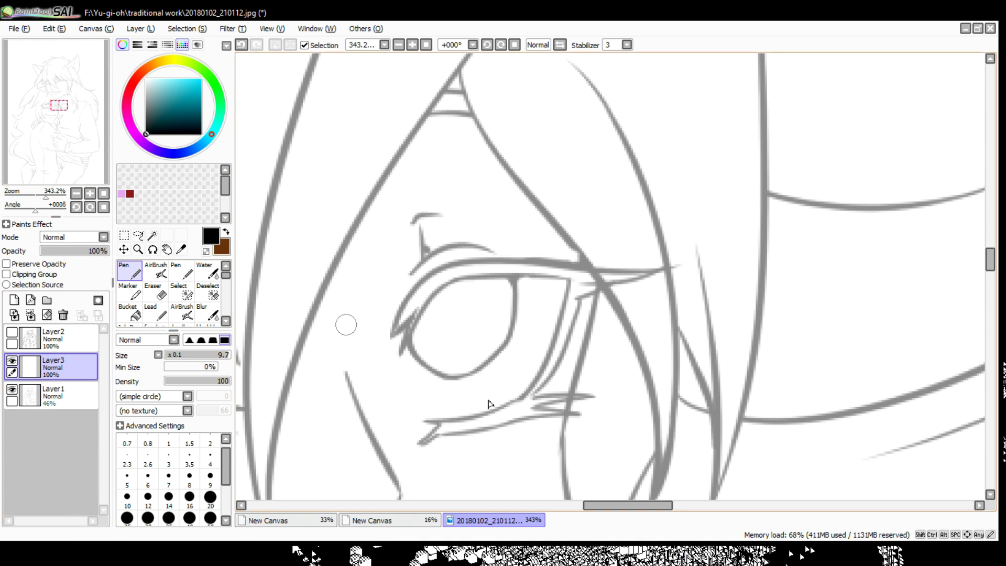
Redraw the far eye's upper lid, flicked lash tip and outer-corner lines on Layer3, undoing unsatisfactory strokes and mirroring the view
key(ctrl+z)
mouse_move(389, 308)
mouse_down()
mouse_move(689, 231)
mouse_move(593, 297)
mouse_move(536, 393)
mouse_up()
mouse_move(531, 392)
mouse_down()
mouse_move(572, 277)
mouse_move(414, 293)
mouse_move(377, 332)
mouse_up()
key(ctrl+z)
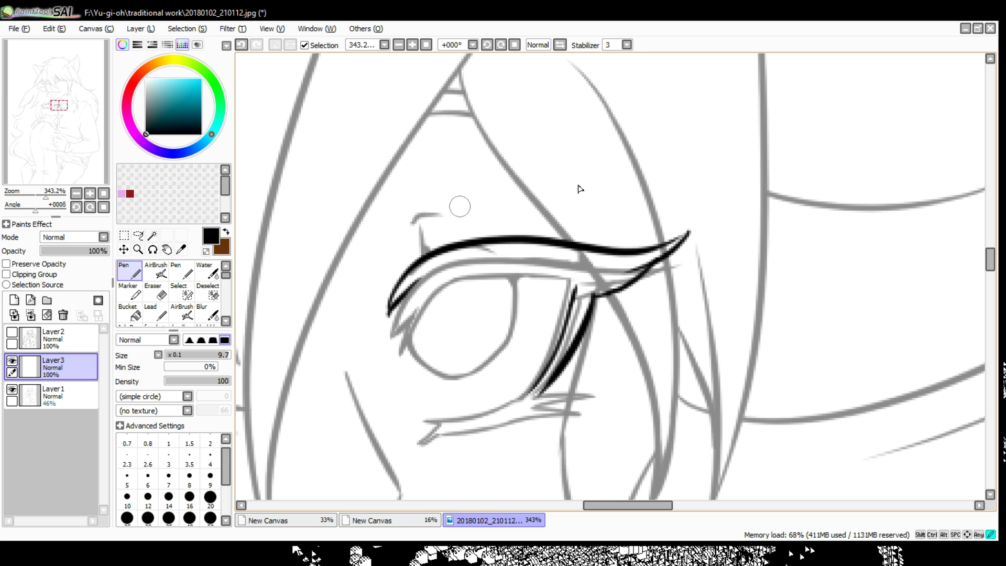
key(h)
mouse_move(579, 270)
mouse_down()
mouse_move(665, 314)
mouse_move(478, 266)
mouse_move(486, 315)
mouse_up()
key(e)
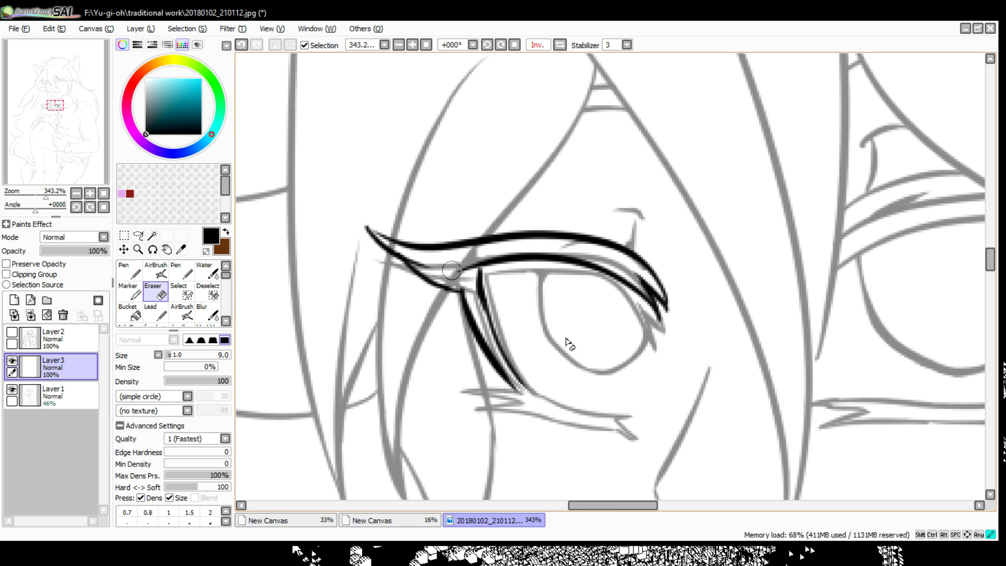
Erase the old far-eye lid lines on Layer1 with a size 34 eraser, and remove the overlapping eye marks on the reshown Layer2
click(53, 393)
mouse_move(269, 426)
mouse_down()
mouse_move(449, 224)
mouse_move(519, 280)
mouse_move(539, 411)
mouse_move(508, 343)
mouse_up()
click(12, 332)
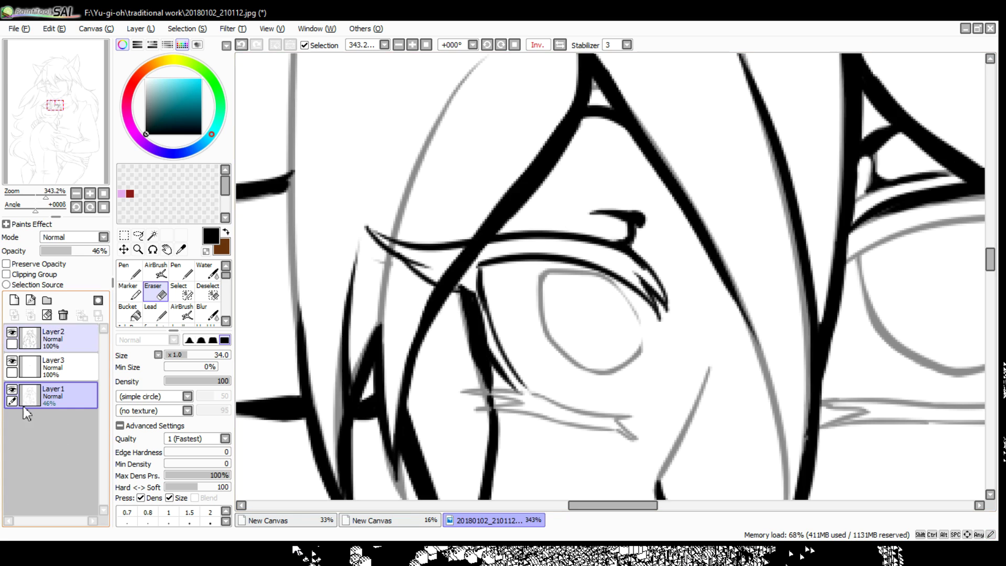
click(52, 338)
key(n)
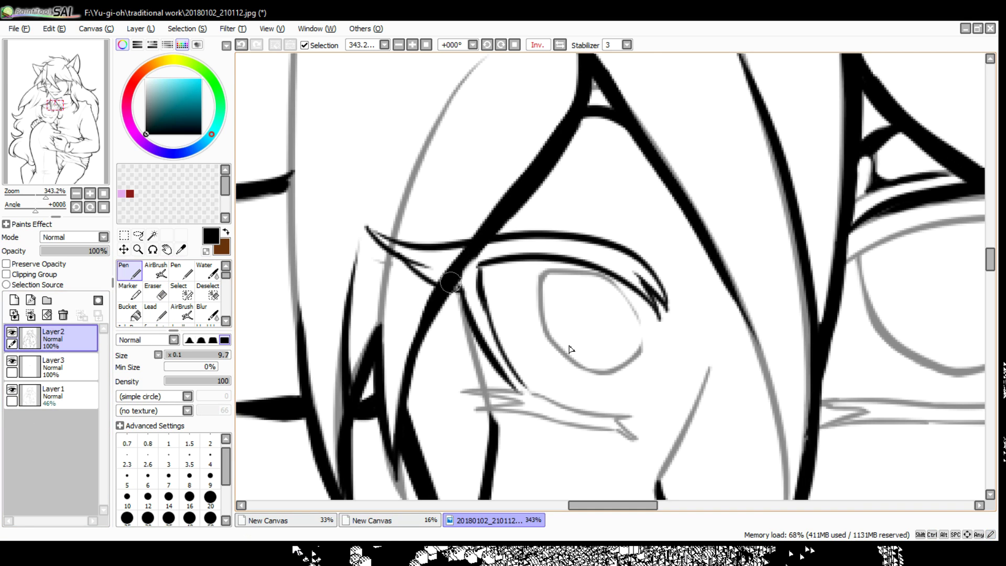
Draw a rounder iris for the far eye on Layer3 and erase the old iris from Layer1
click(52, 364)
drag(650, 315, 563, 357)
drag(556, 260, 546, 341)
key(e)
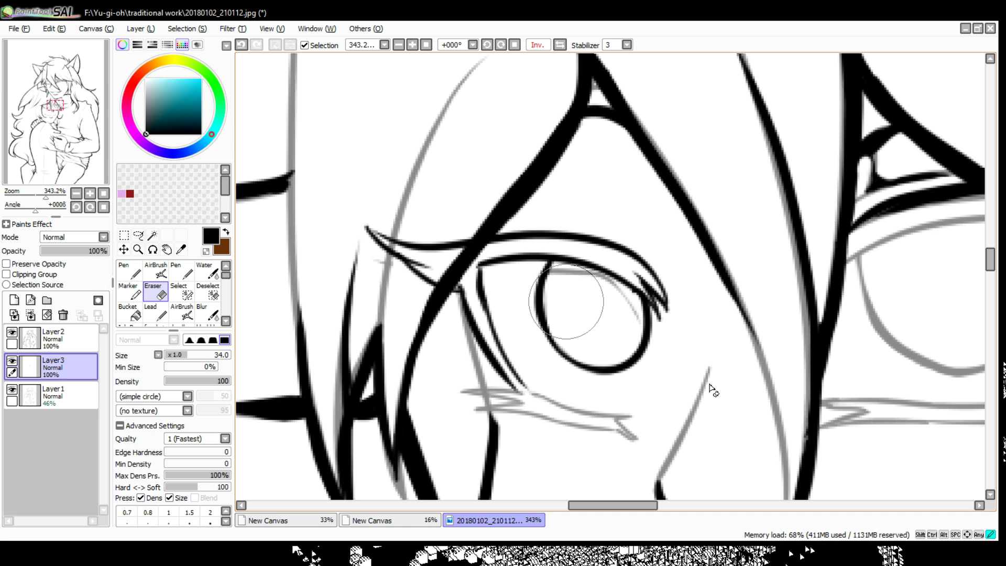
click(52, 393)
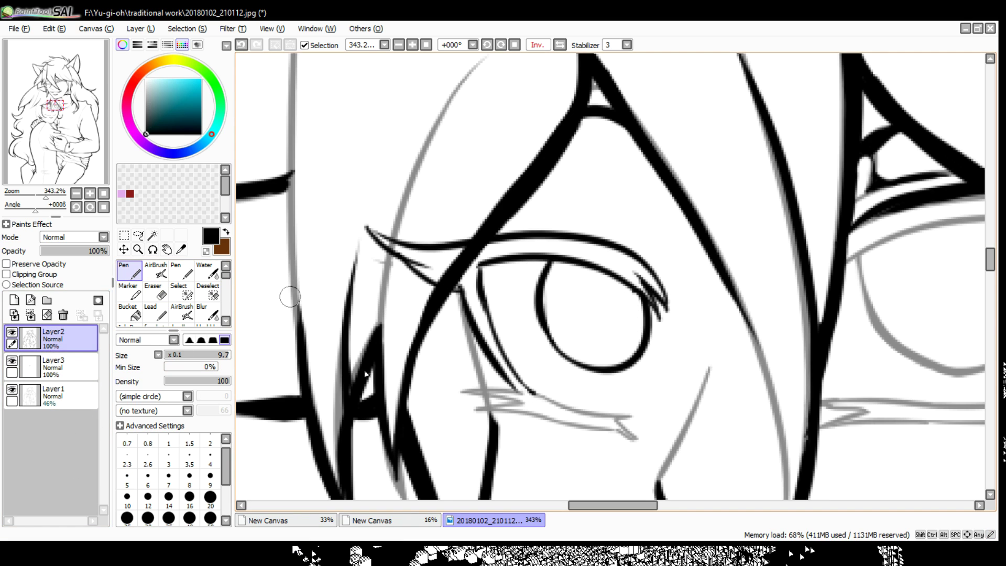
Draw the small brow and crease marks above the far eye on Layer1 and restore the layer's opacity to 100%
key(n)
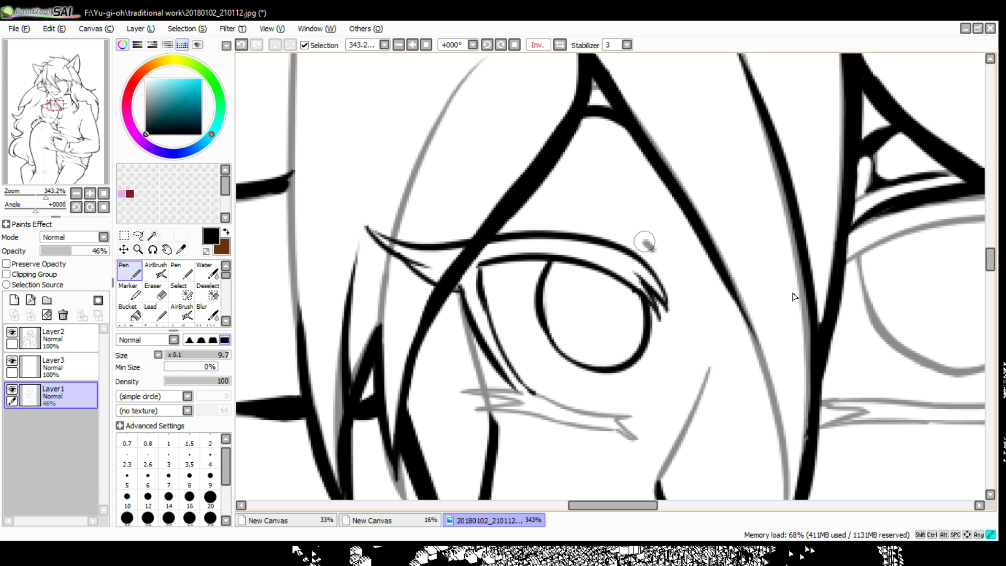
drag(640, 198, 635, 239)
drag(603, 178, 652, 196)
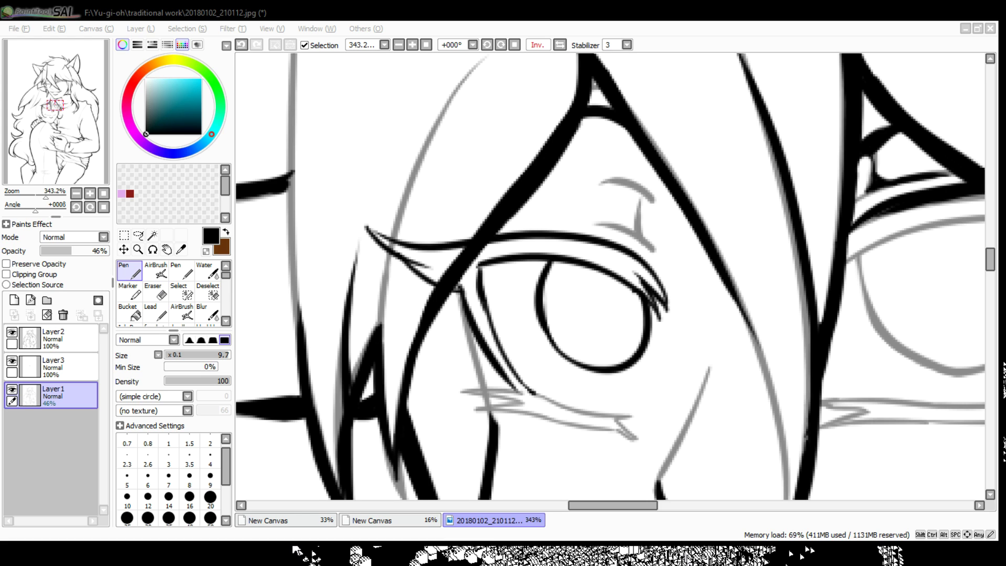
click(105, 251)
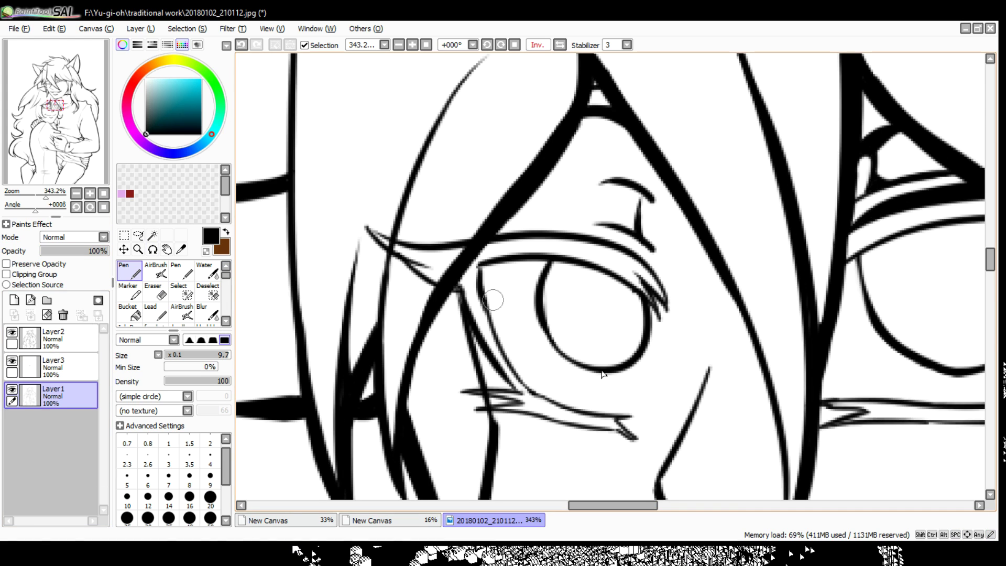
On Layer3, reinforce the inner hair strand outside the larger character's shoulder and the line leading into the flicked hair tip
click(53, 366)
scroll(532, 63, down, 10)
scroll(532, 63, up, 4)
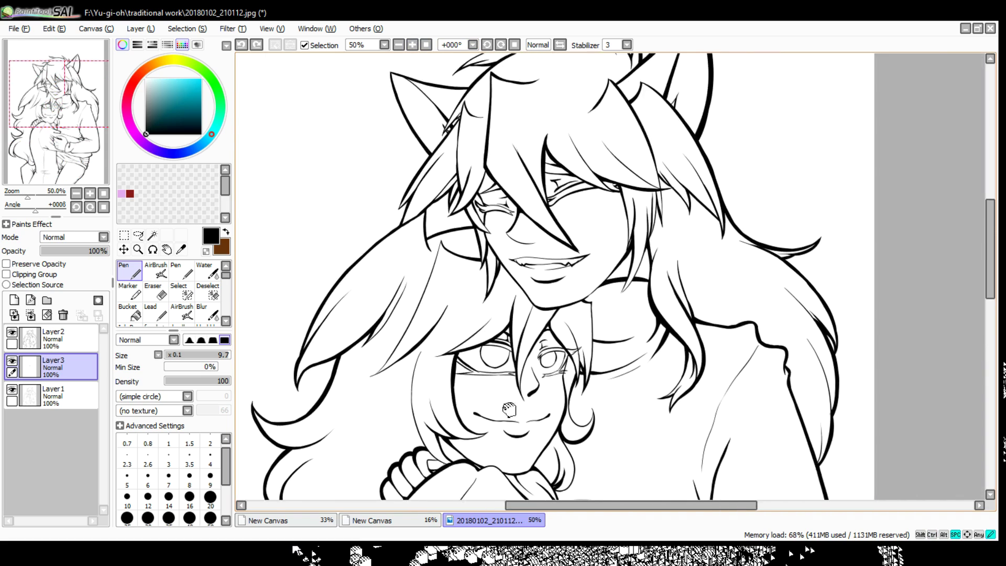
mouse_move(597, 524)
mouse_down()
mouse_move(597, 278)
mouse_move(597, 524)
mouse_up()
scroll(596, 524, up, 4)
mouse_move(665, 299)
mouse_down()
mouse_move(651, 411)
mouse_move(673, 312)
mouse_up()
drag(502, 225, 515, 285)
drag(650, 379, 641, 443)
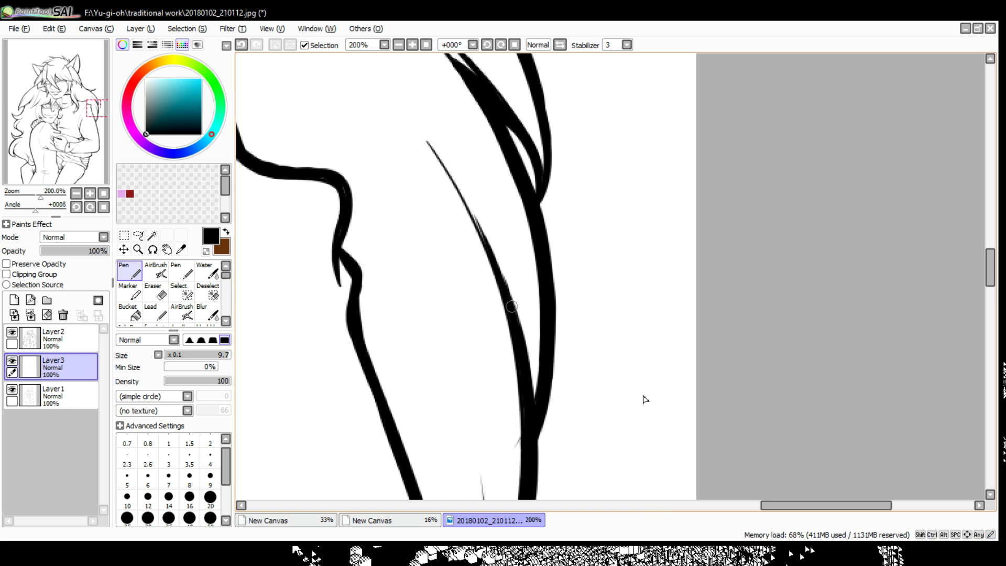
drag(645, 400, 603, 326)
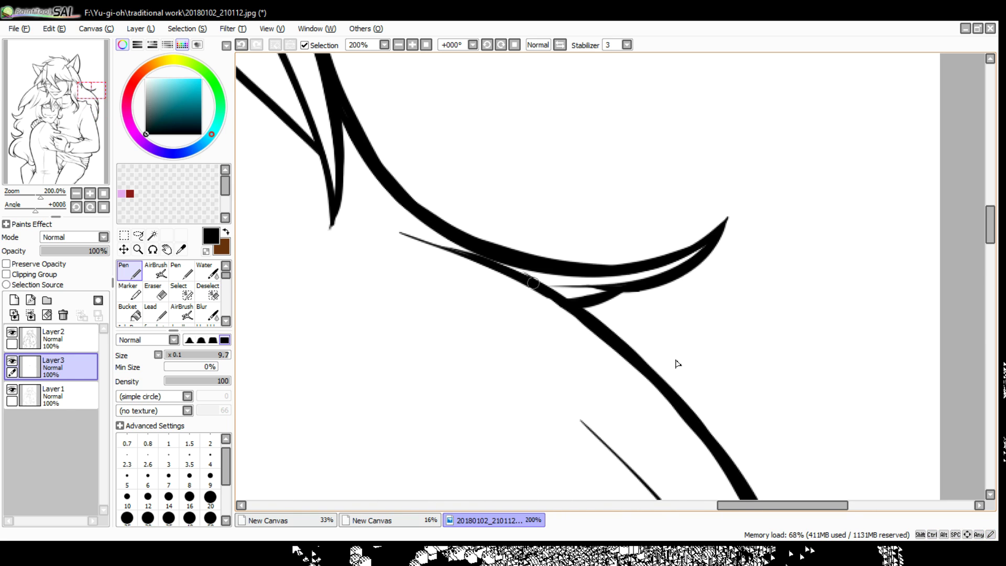
Merge the three line-art layers down into a single layer
scroll(642, 344, down, 6)
scroll(570, 274, up, 3)
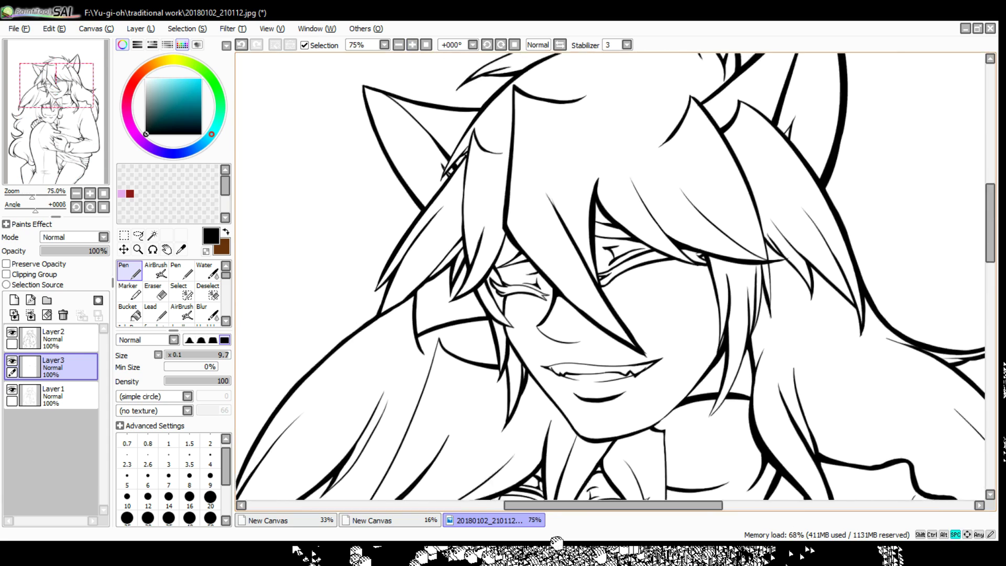
scroll(726, 264, down, 2)
click(30, 315)
click(31, 314)
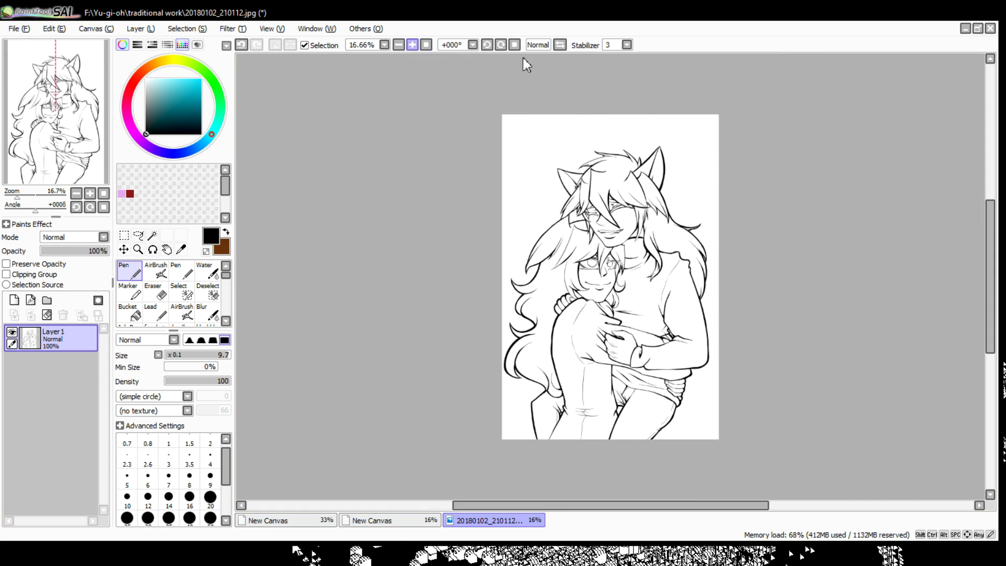
Thicken the short diagonal folds joining the waist creases and the start of the vertical line beneath them
scroll(523, 58, up, 2)
scroll(559, 427, up, 4)
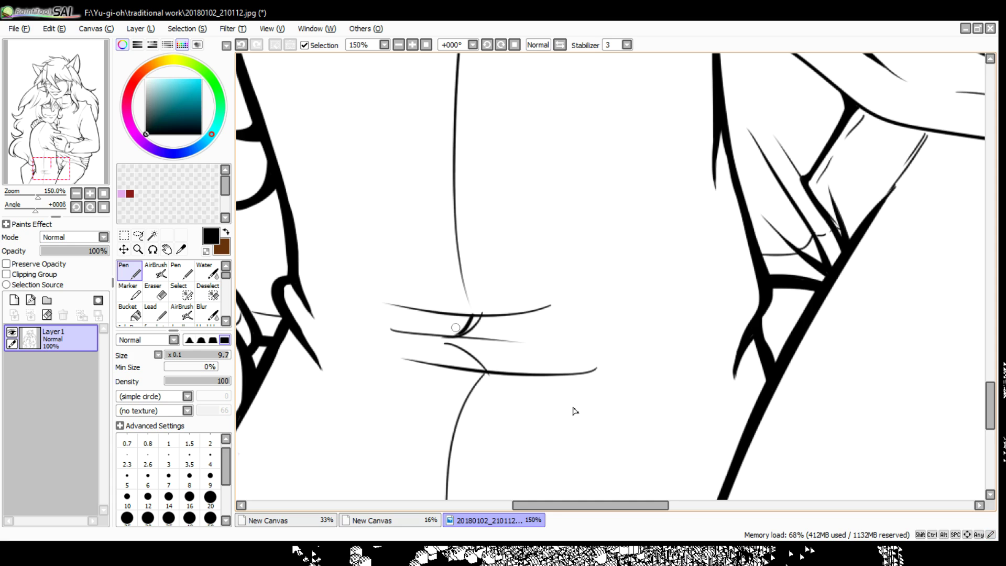
drag(578, 443, 620, 421)
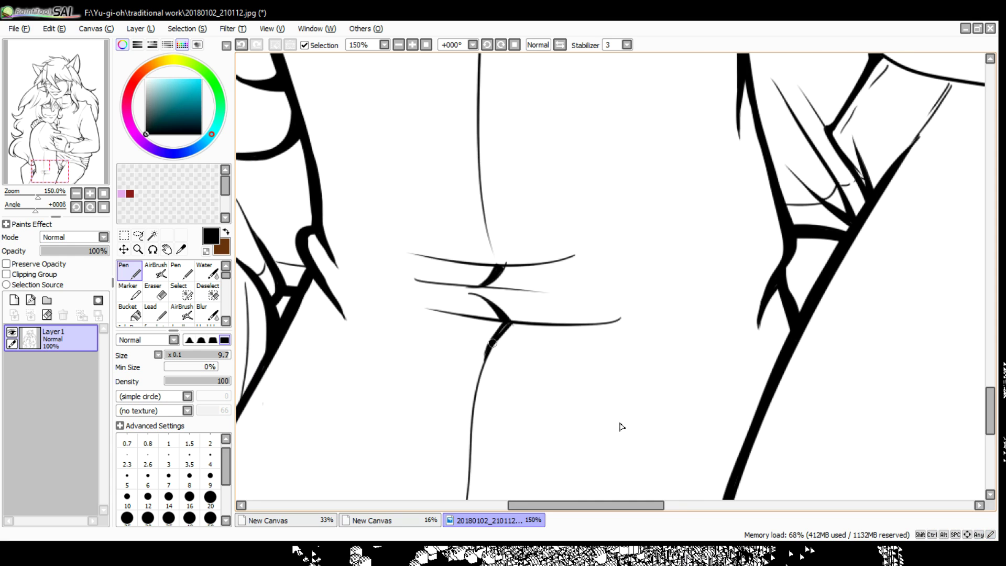
Thicken the three horizontal waist creases and the vertical line running down from the lowest one
scroll(607, 422, up, 2)
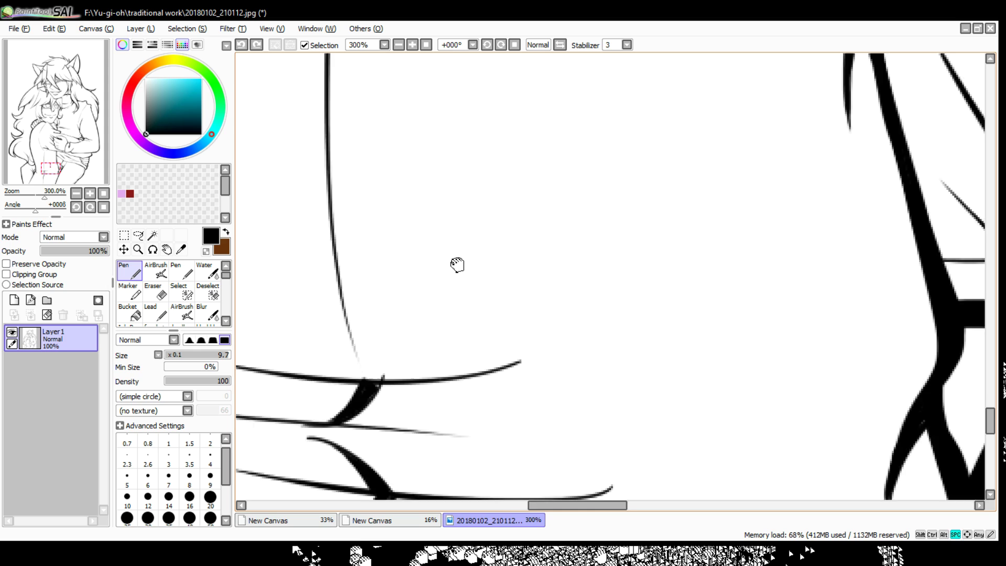
mouse_move(487, 344)
mouse_down()
mouse_move(634, 347)
mouse_move(448, 339)
mouse_up()
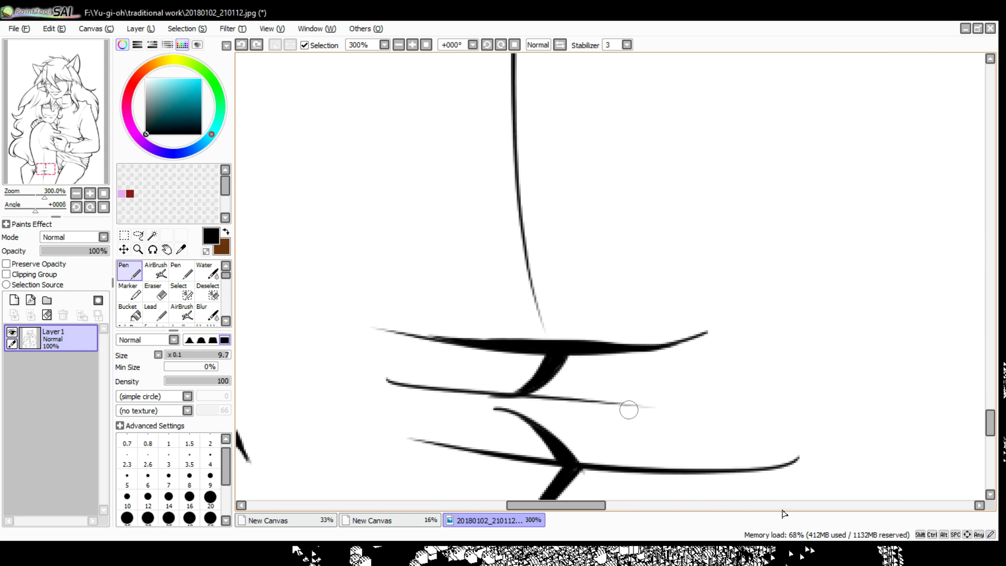
key(ctrl+z)
drag(602, 403, 429, 387)
drag(602, 469, 559, 364)
drag(681, 367, 334, 323)
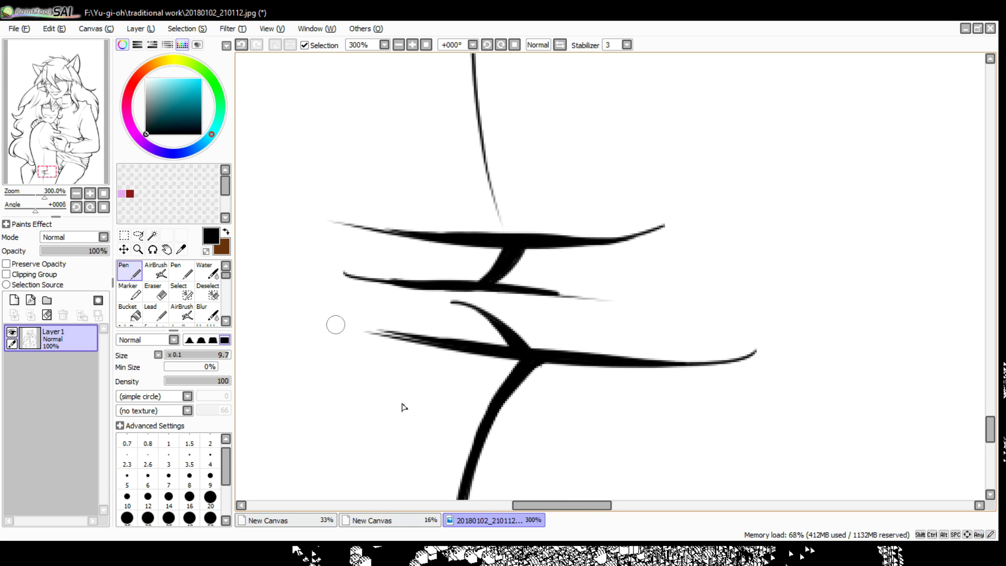